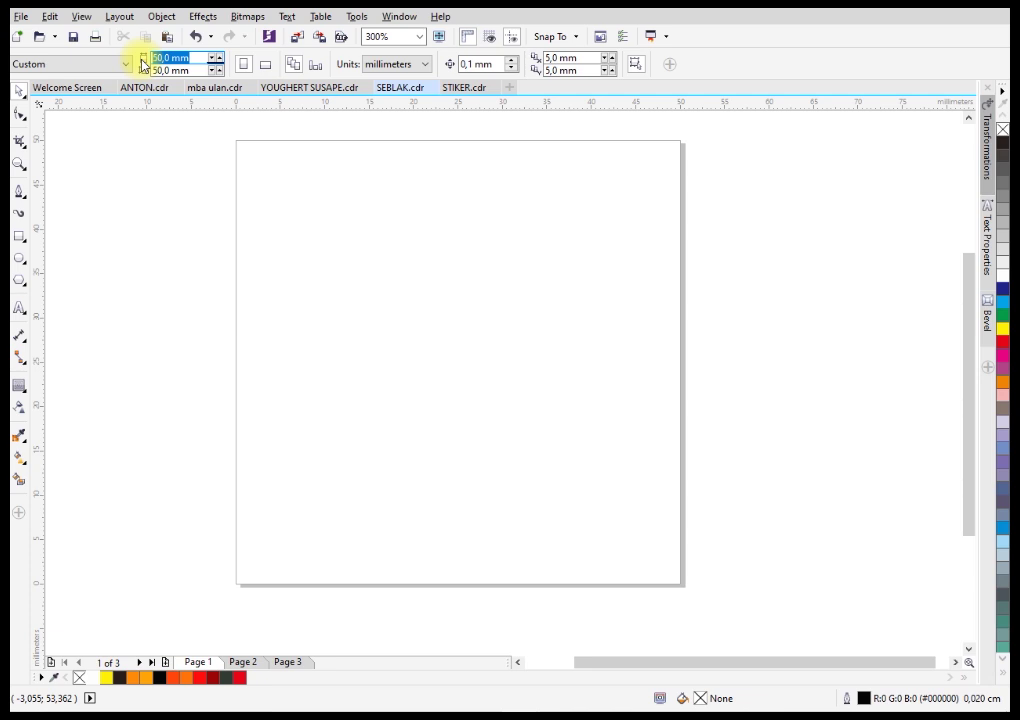
Step: Set the page size to 200 mm wide by 100 mm high
{"action": "key", "text": "Tab"}
{"action": "type", "text": "100"}
{"action": "key", "text": "Return"}
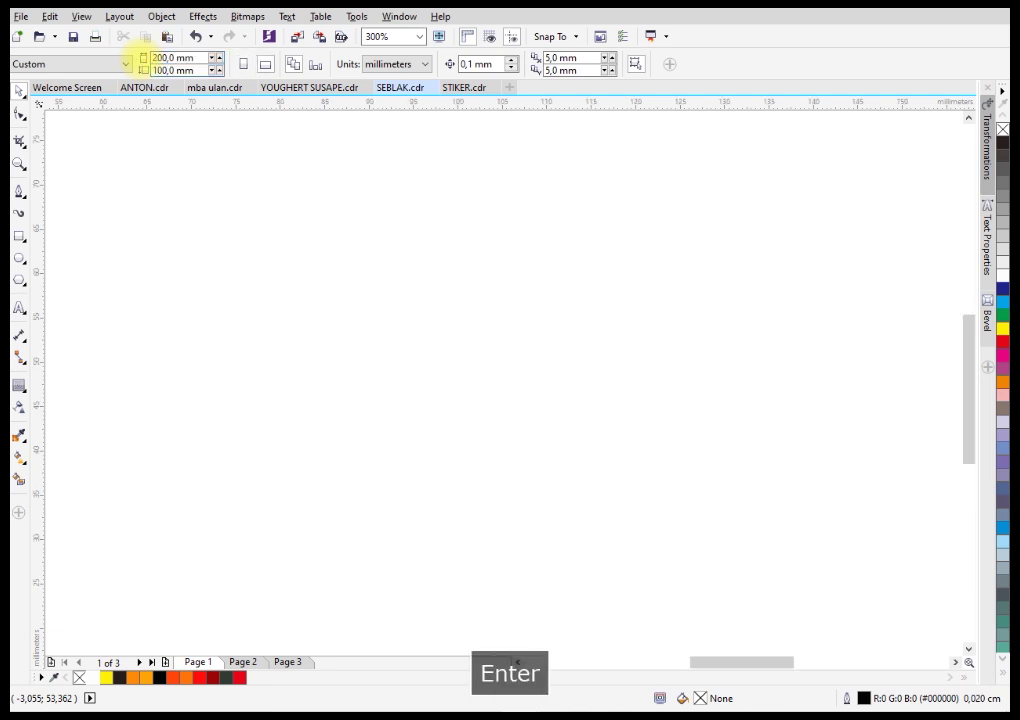
Step: Add the artistic text "Seblak Jalanan" in the page's upper-left area and enlarge it to about 108 mm wide
{"action": "scroll", "coordinate": [535, 278], "scroll_direction": "down", "scroll_amount": 4}
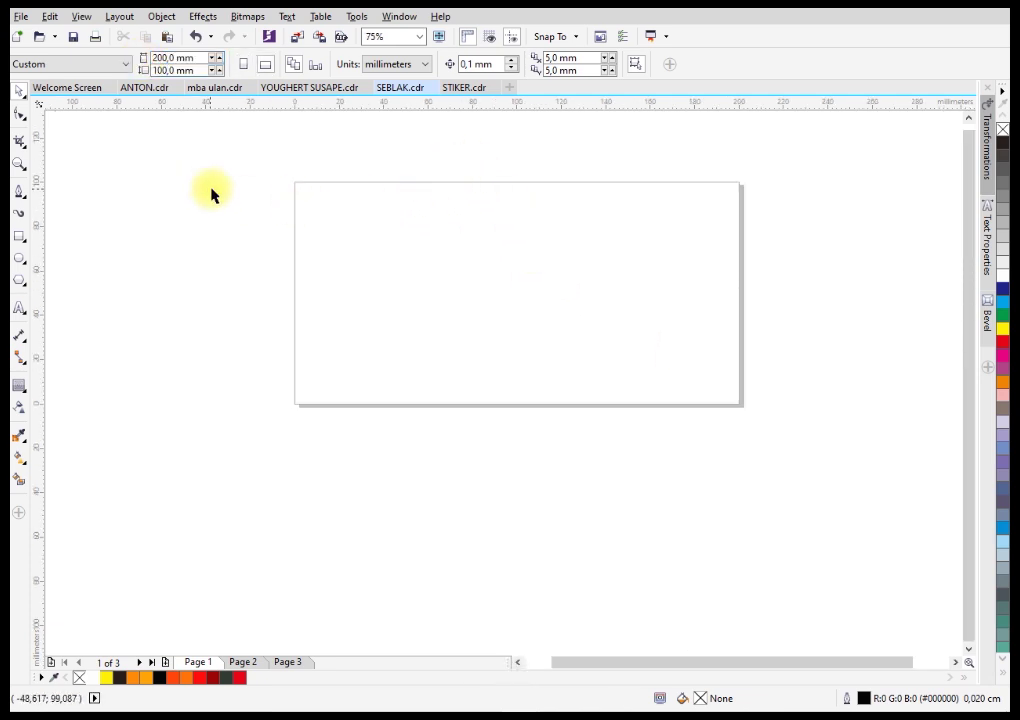
{"action": "key", "text": "z"}
{"action": "left_click_drag", "start_coordinate": [242, 156], "coordinate": [795, 437]}
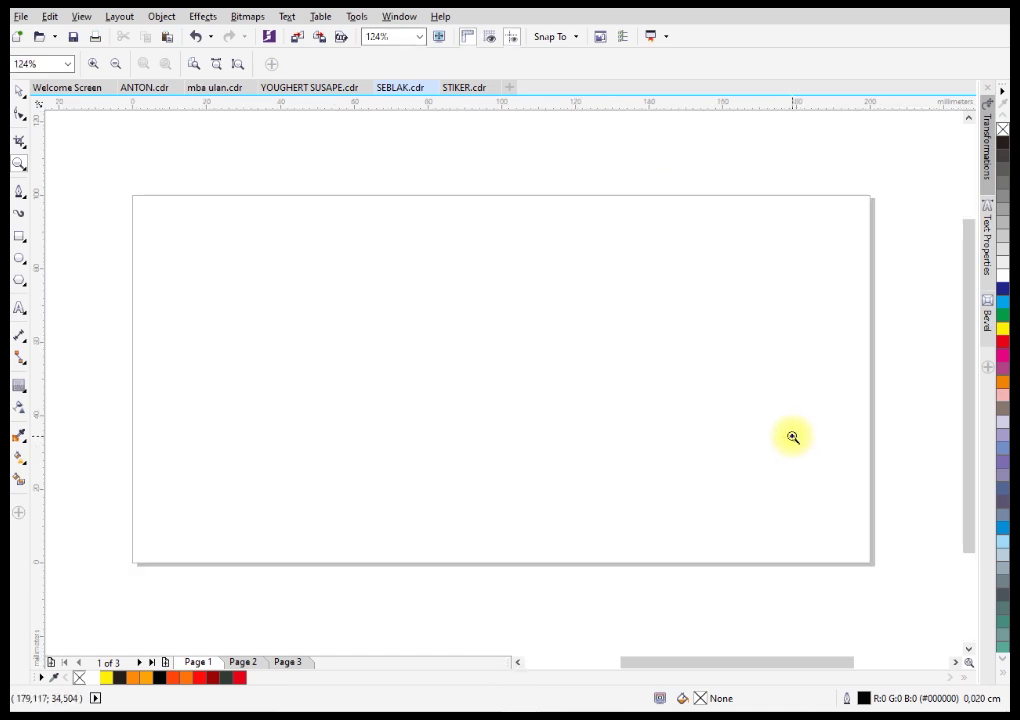
{"action": "left_click", "coordinate": [20, 310]}
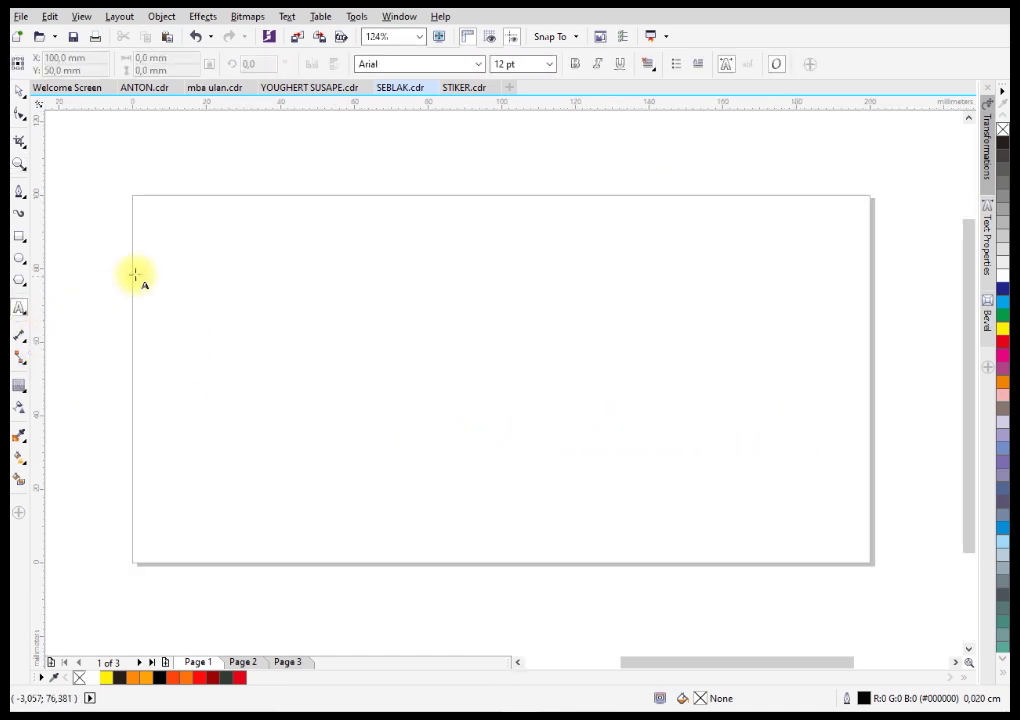
{"action": "left_click", "coordinate": [196, 285]}
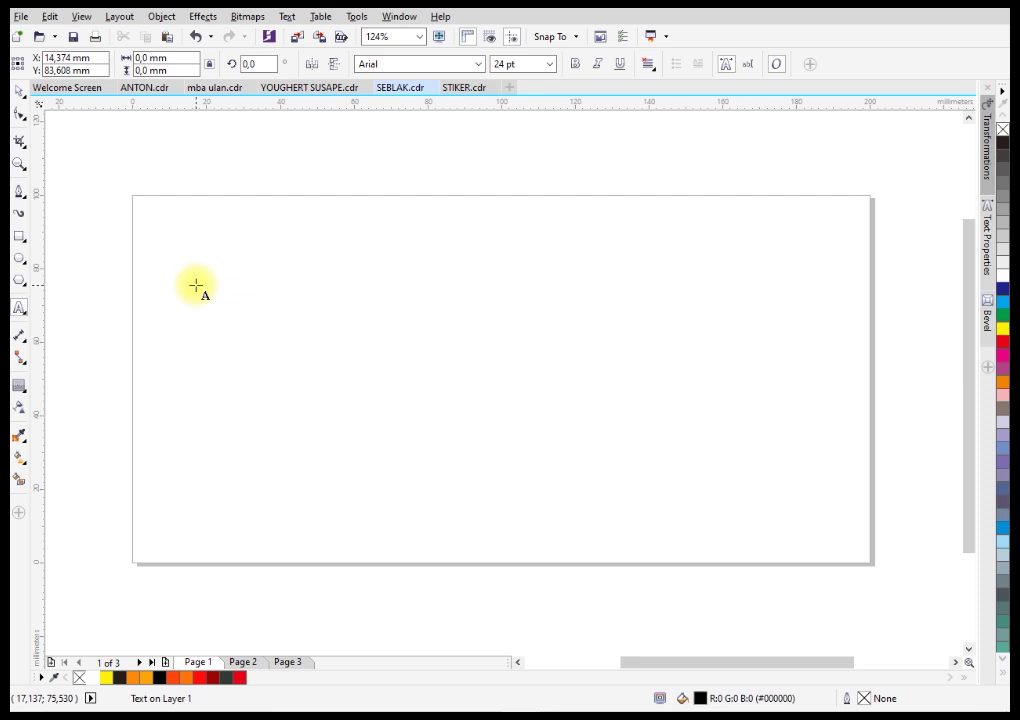
{"action": "type", "text": "Seblak Jalanan"}
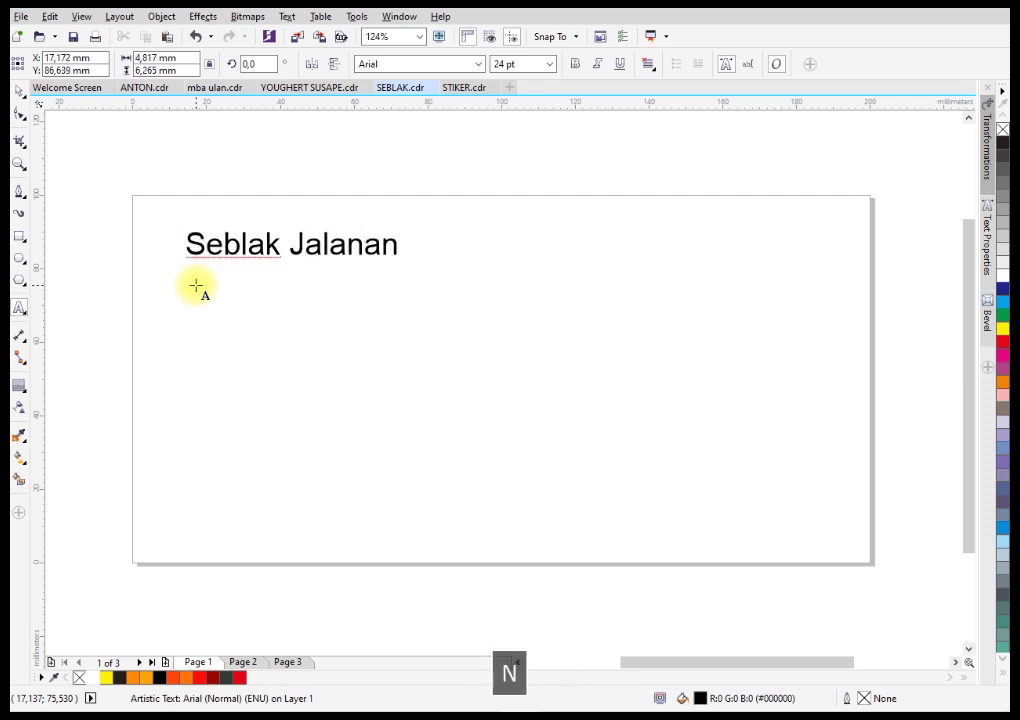
{"action": "left_click", "coordinate": [18, 91]}
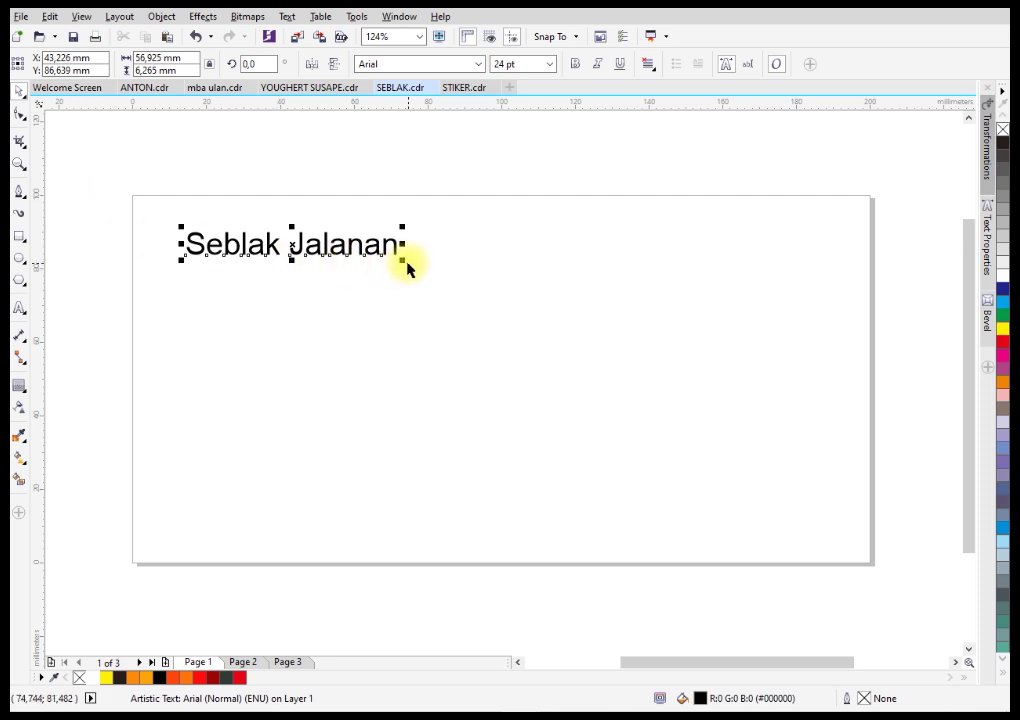
{"action": "left_click_drag", "start_coordinate": [406, 263], "coordinate": [592, 343]}
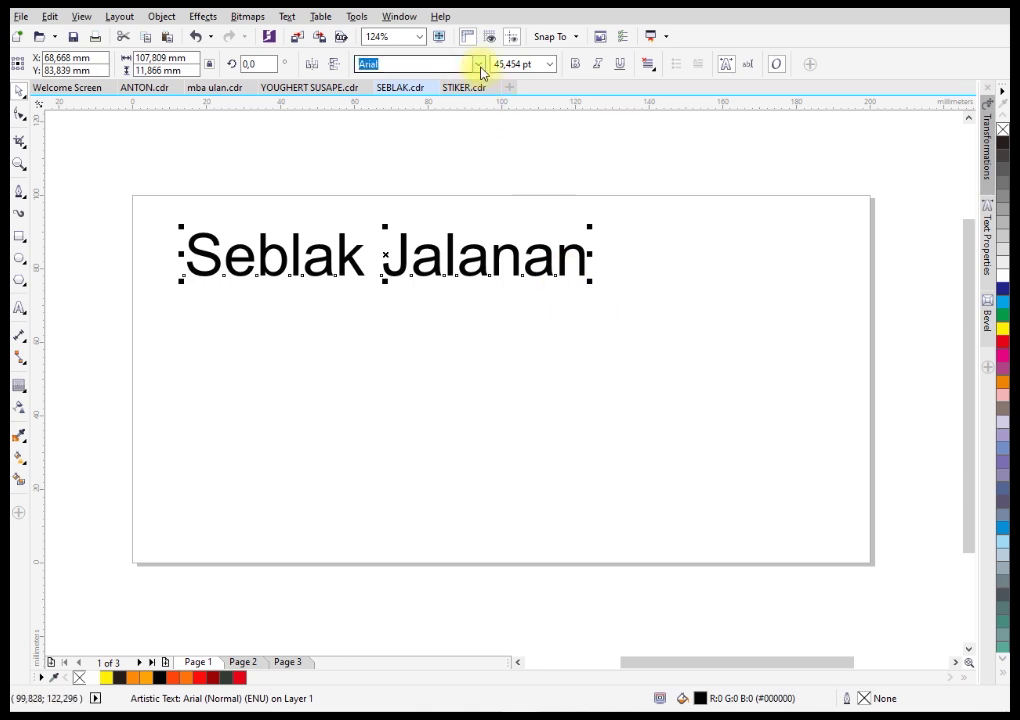
Step: Change the text's font to No. Seven Regular and enlarge it proportionally to about 136 mm wide
{"action": "left_click", "coordinate": [479, 65]}
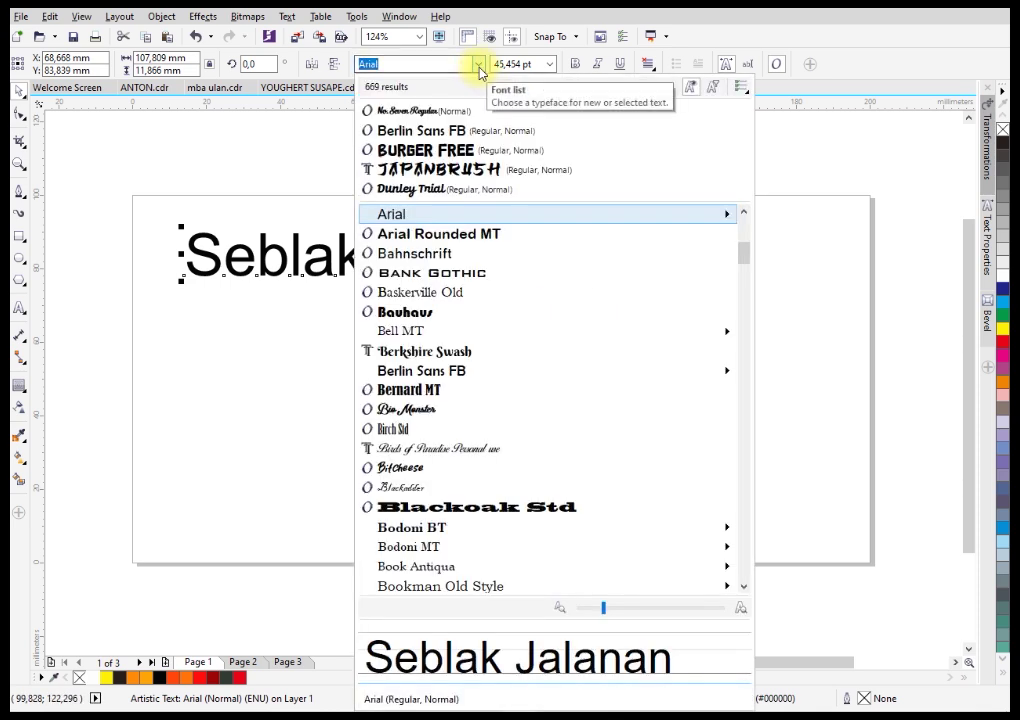
{"action": "left_click", "coordinate": [419, 109]}
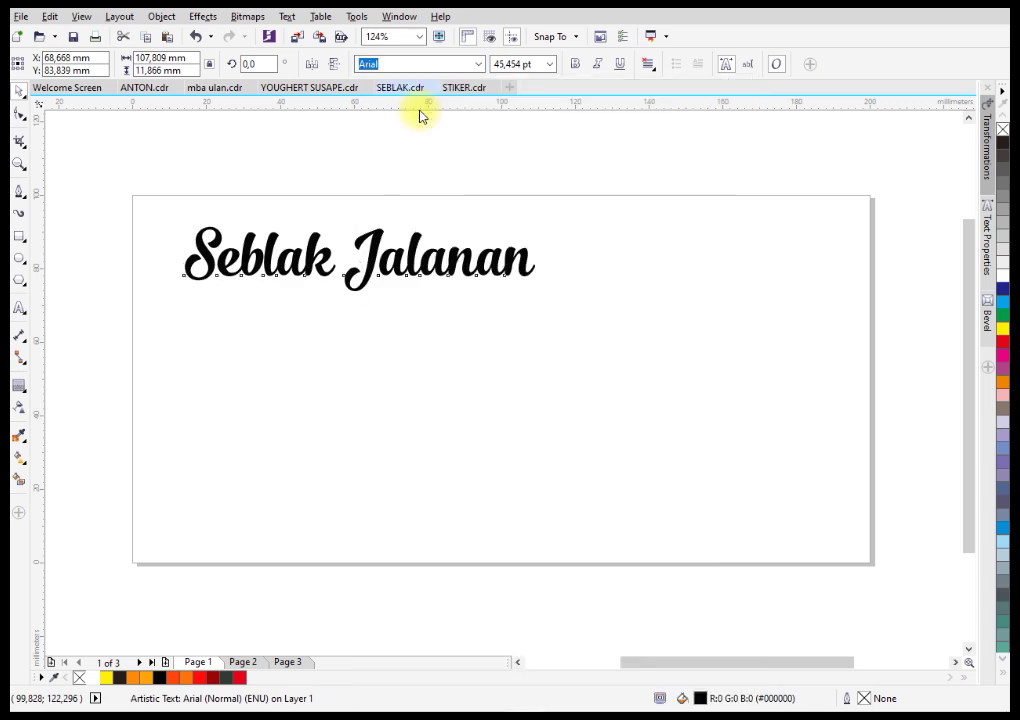
{"action": "left_click_drag", "start_coordinate": [540, 296], "coordinate": [688, 405]}
{"action": "left_click", "coordinate": [410, 417]}
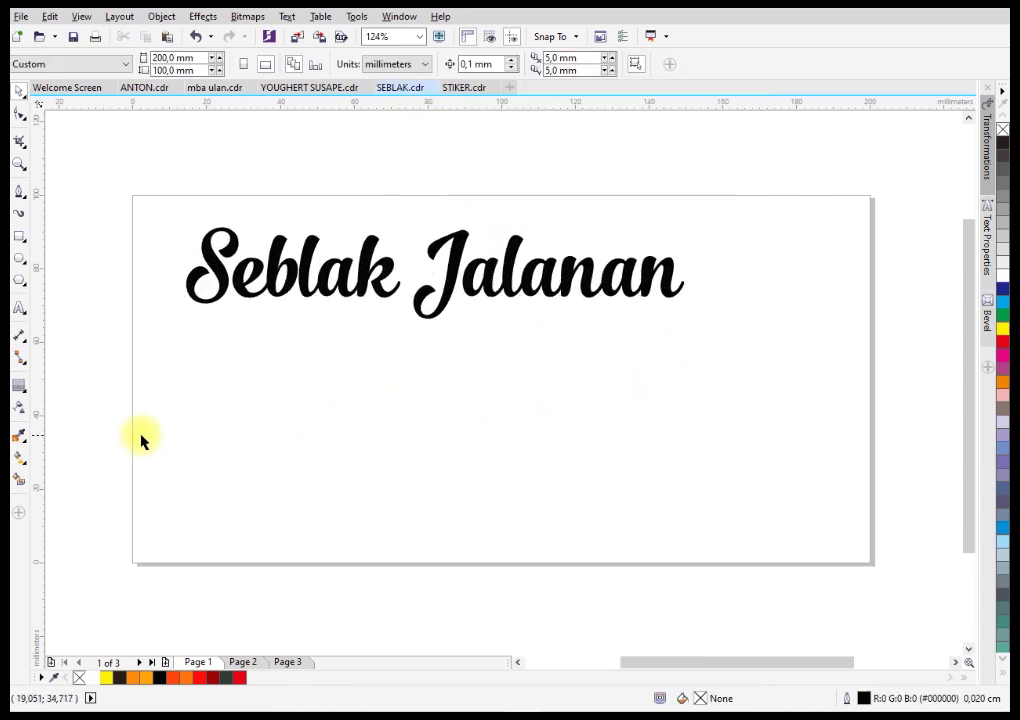
Step: Create a page-sized rectangle and apply a linear fountain fill running from its lower-left to its upper-right corner
{"action": "double_click", "coordinate": [19, 237]}
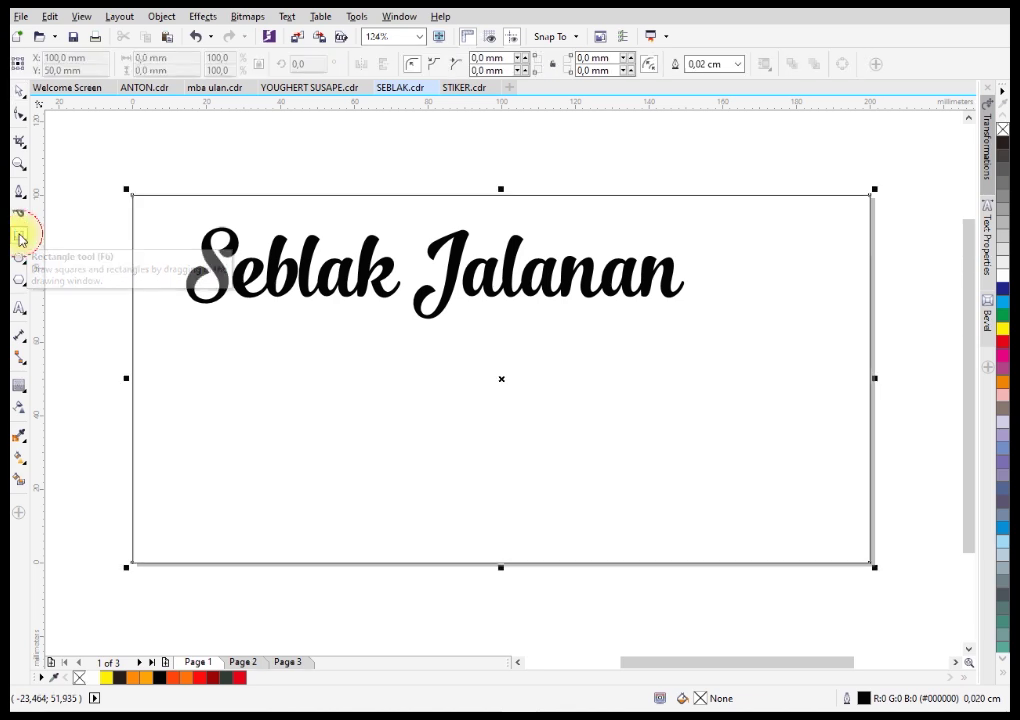
{"action": "left_click", "coordinate": [21, 92]}
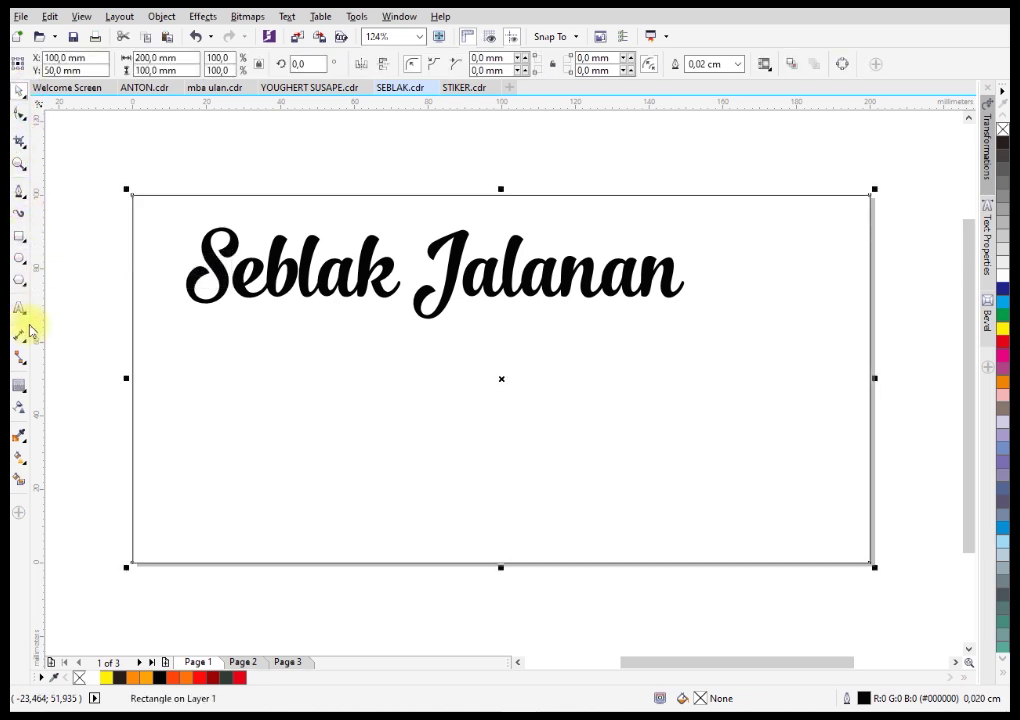
{"action": "left_click", "coordinate": [20, 460]}
{"action": "left_click_drag", "start_coordinate": [177, 550], "coordinate": [824, 241]}
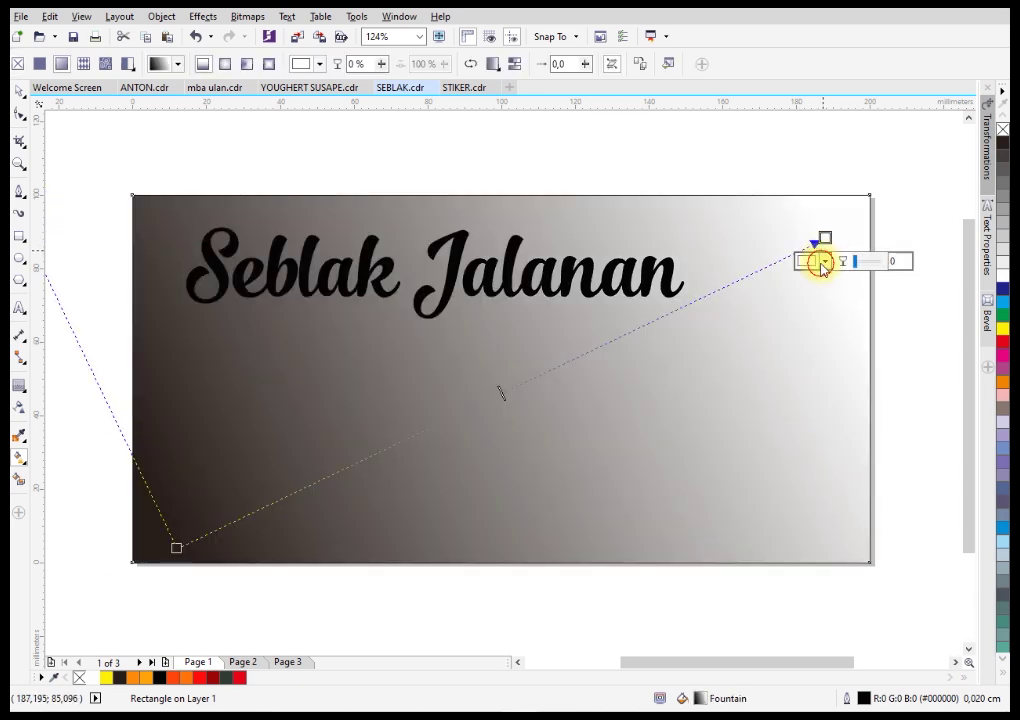
Step: Color the gradient's upper-right end orange #FFA50A and its lower-left end red #F50C0C
{"action": "left_click", "coordinate": [821, 264]}
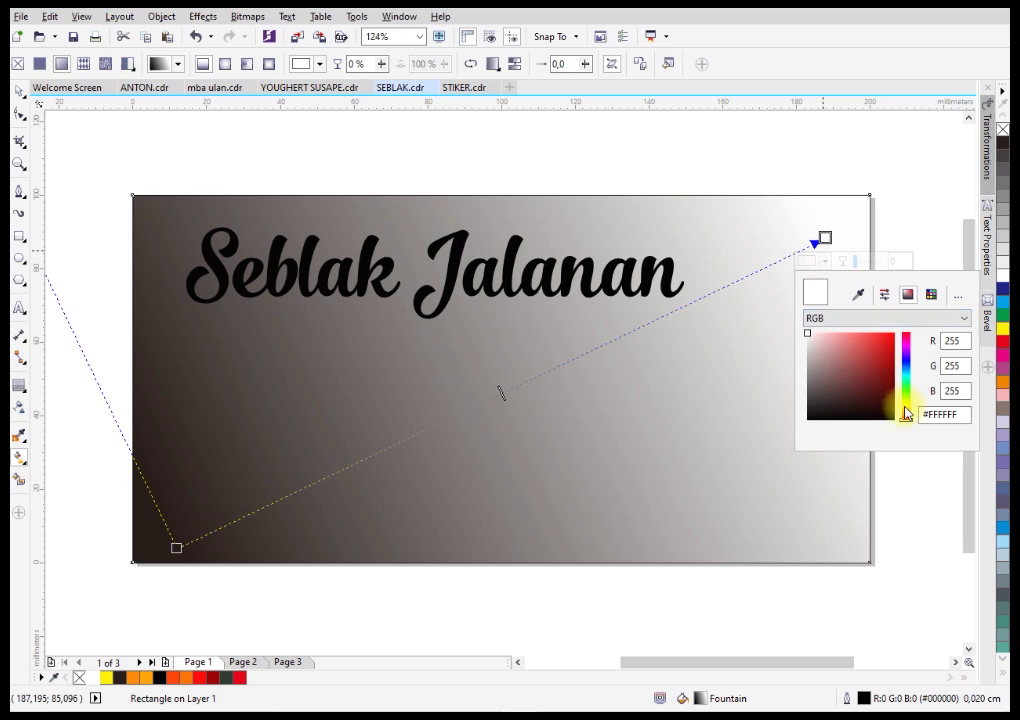
{"action": "left_click_drag", "start_coordinate": [910, 416], "coordinate": [907, 406]}
{"action": "left_click", "coordinate": [893, 340]}
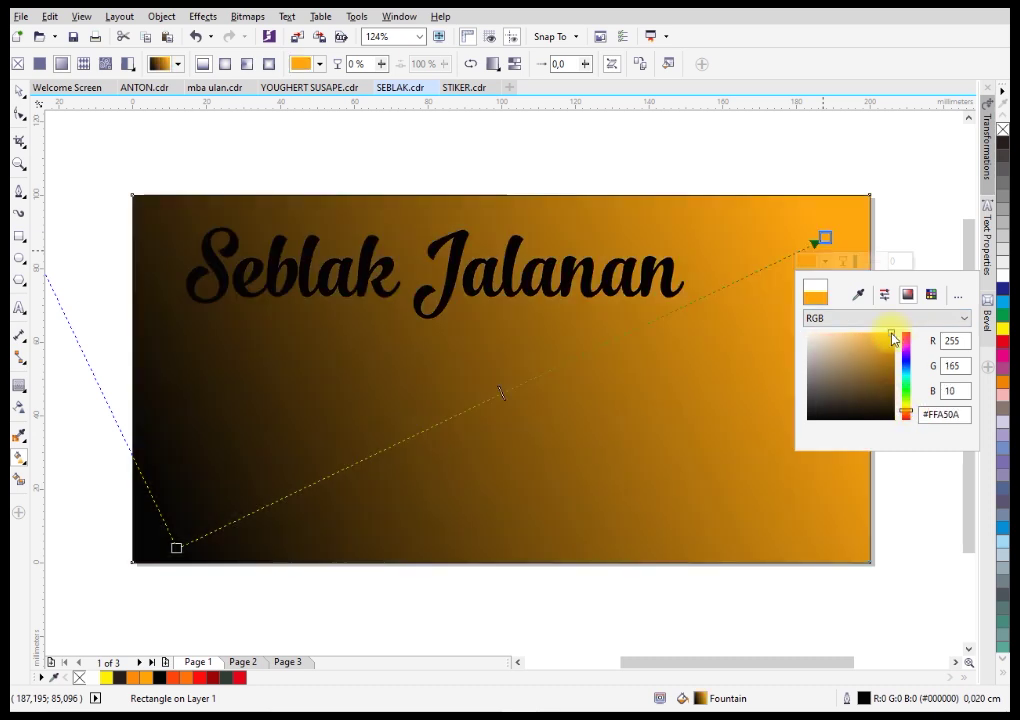
{"action": "left_click", "coordinate": [172, 546]}
{"action": "left_click", "coordinate": [176, 572]}
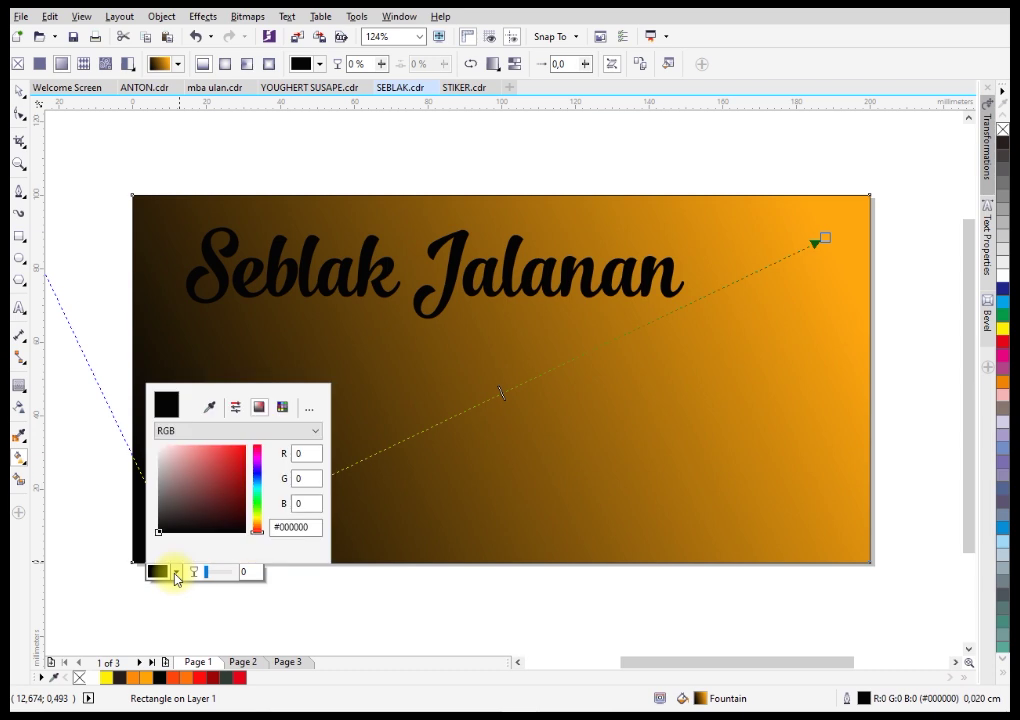
{"action": "mouse_move", "coordinate": [230, 458]}
{"action": "left_mouse_down"}
{"action": "mouse_move", "coordinate": [244, 439]}
{"action": "mouse_move", "coordinate": [242, 449]}
{"action": "left_mouse_up"}
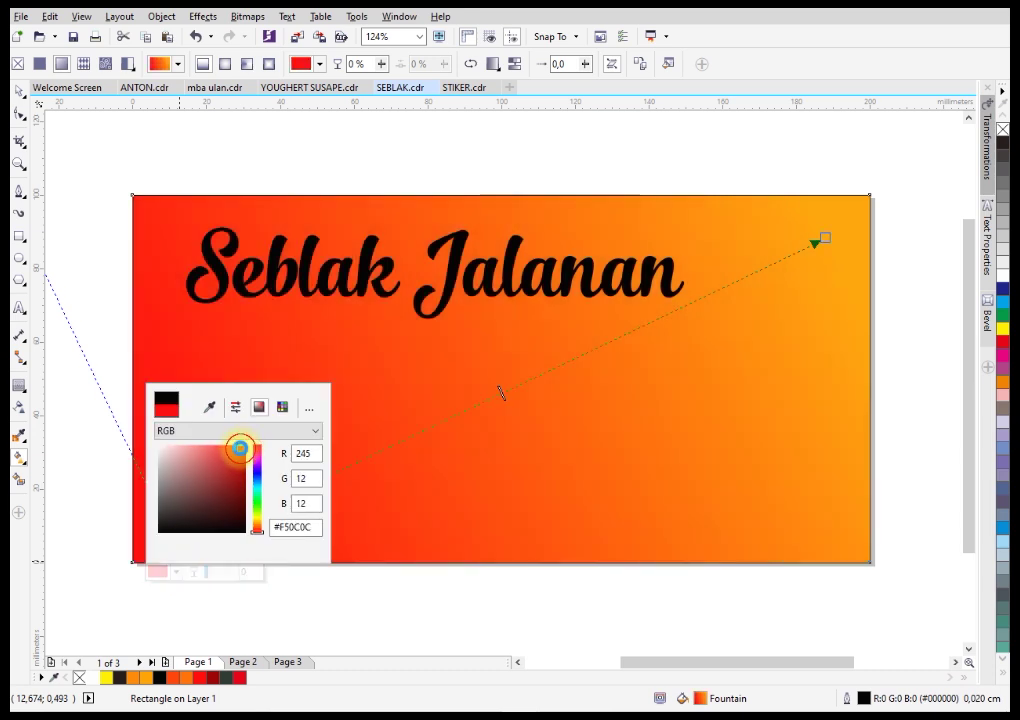
{"action": "left_click", "coordinate": [388, 402]}
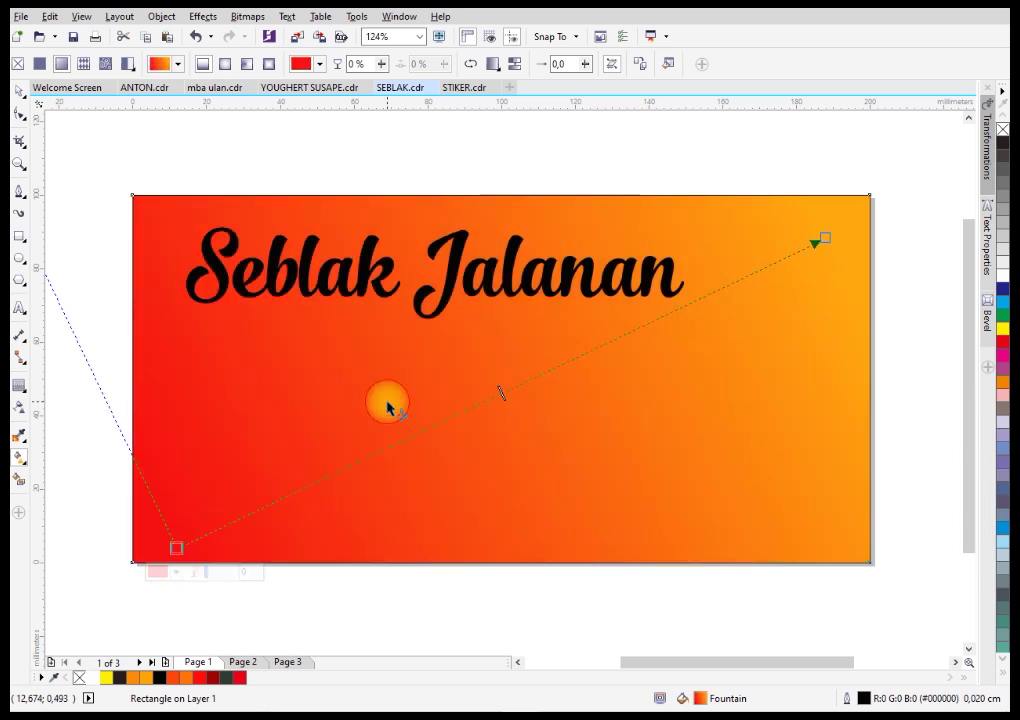
{"action": "left_click", "coordinate": [17, 90]}
{"action": "left_click", "coordinate": [105, 144]}
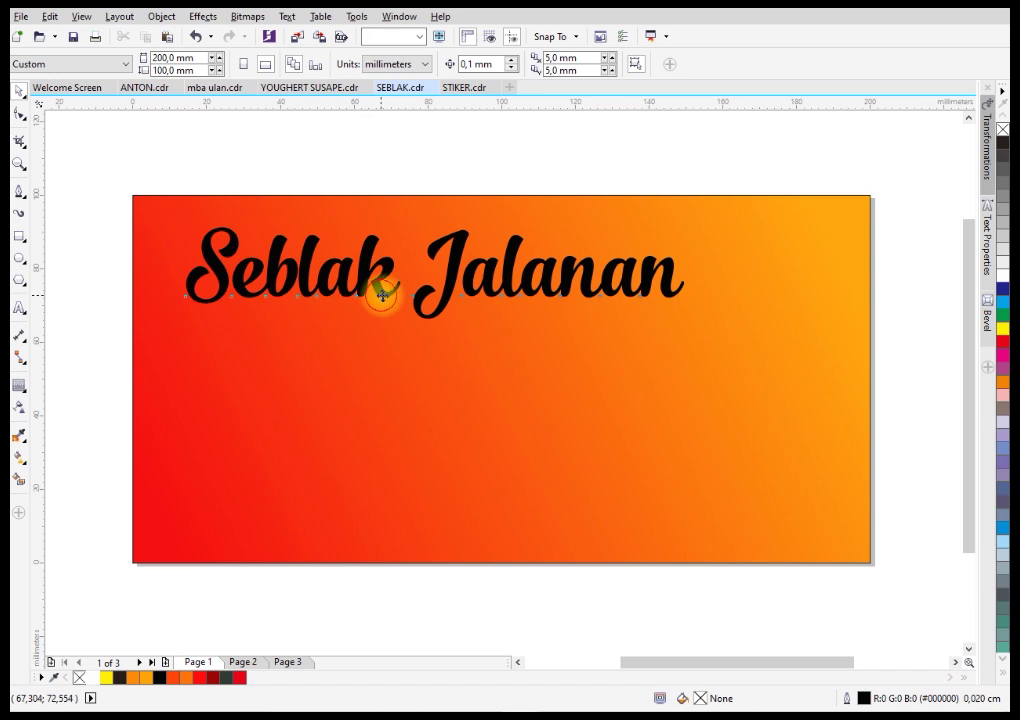
Step: Stretch the "Seblak Jalanan" text vertically to about 31 mm tall and shift it slightly toward the page's left edge
{"action": "left_click", "coordinate": [384, 291]}
{"action": "left_click_drag", "start_coordinate": [435, 329], "coordinate": [455, 345]}
{"action": "left_click_drag", "start_coordinate": [452, 278], "coordinate": [440, 272]}
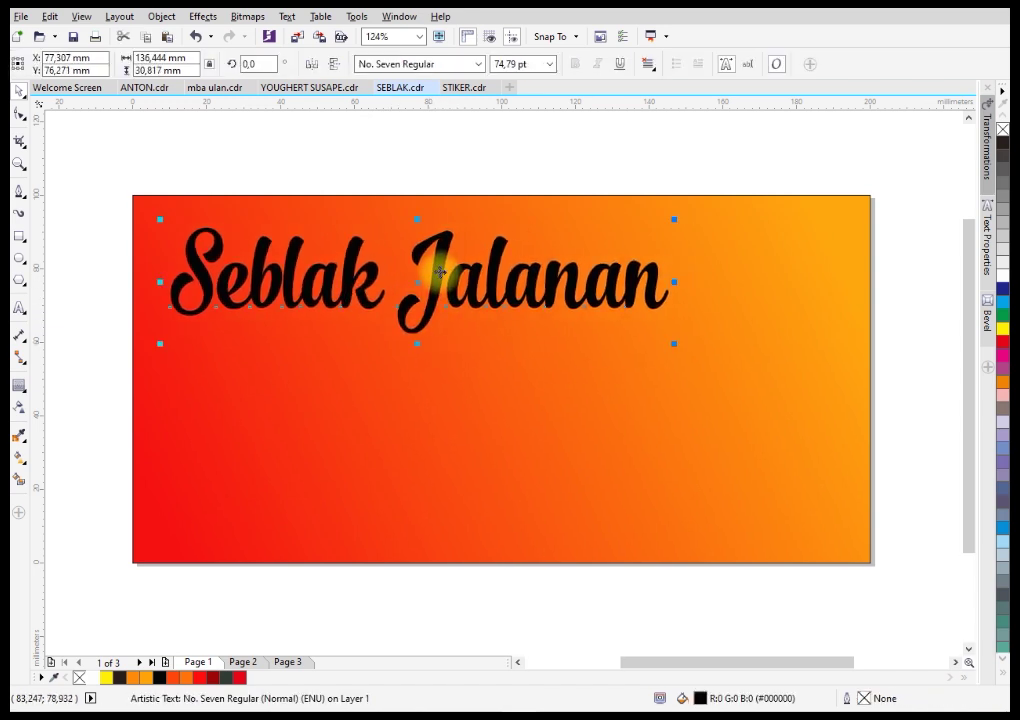
Step: Fill the "Seblak Jalanan" text with white
{"action": "left_click", "coordinate": [181, 678]}
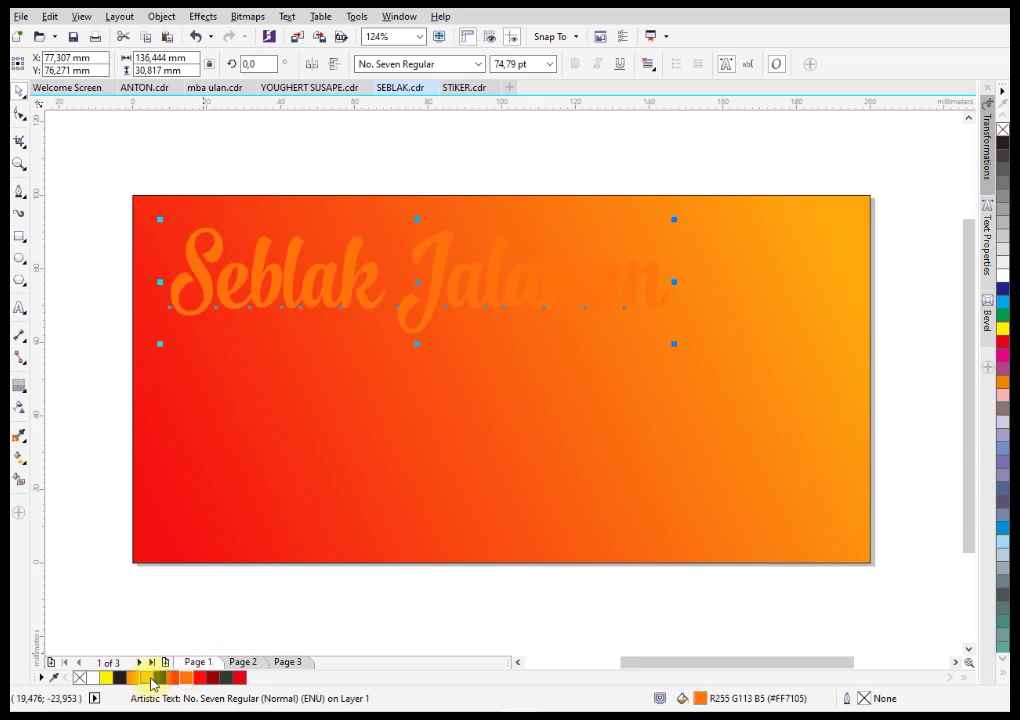
{"action": "left_click", "coordinate": [150, 679]}
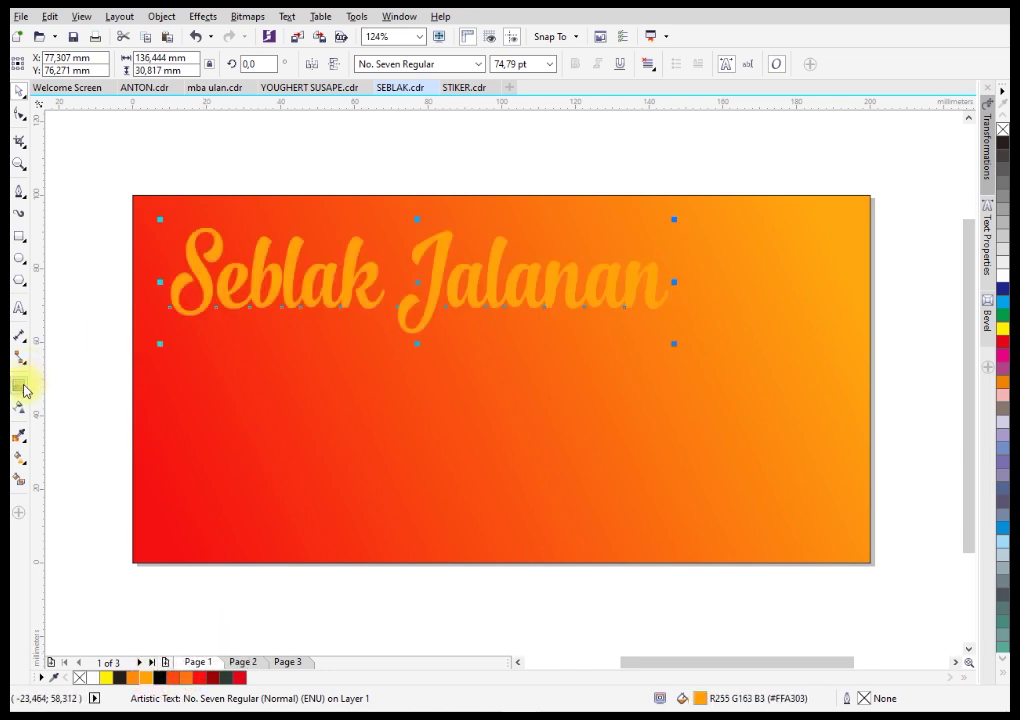
{"action": "left_click", "coordinate": [91, 679]}
{"action": "left_click", "coordinate": [98, 417]}
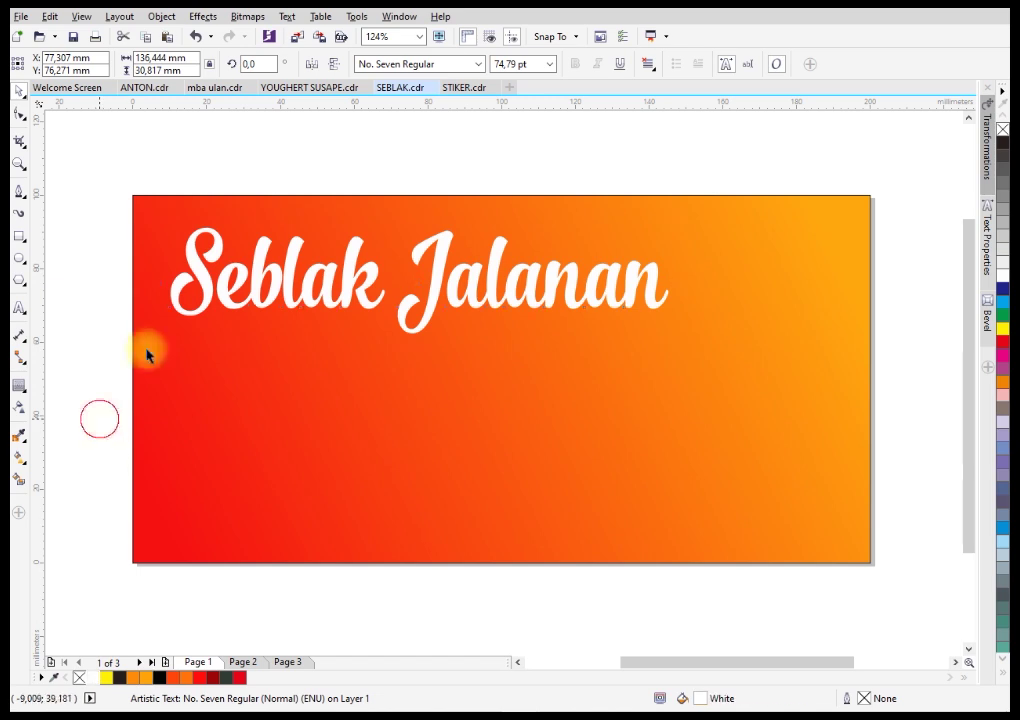
Step: Add a one-step outside contour of about 0.907 mm around the text and color it dark blue
{"action": "left_click", "coordinate": [18, 386]}
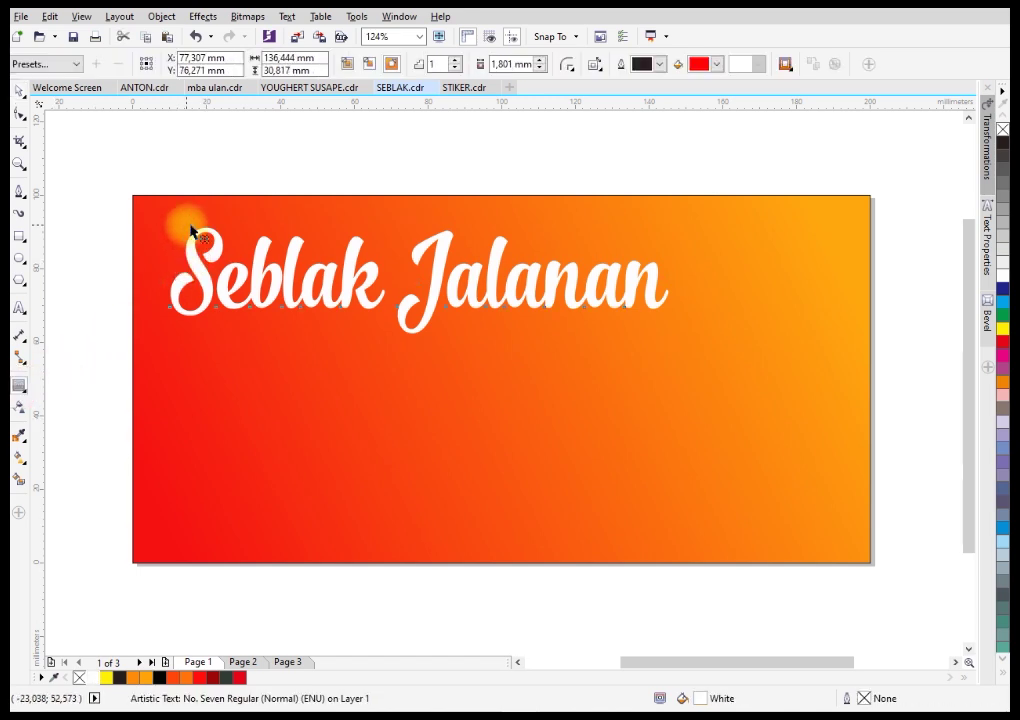
{"action": "scroll", "coordinate": [194, 232], "scroll_direction": "up", "scroll_amount": 2}
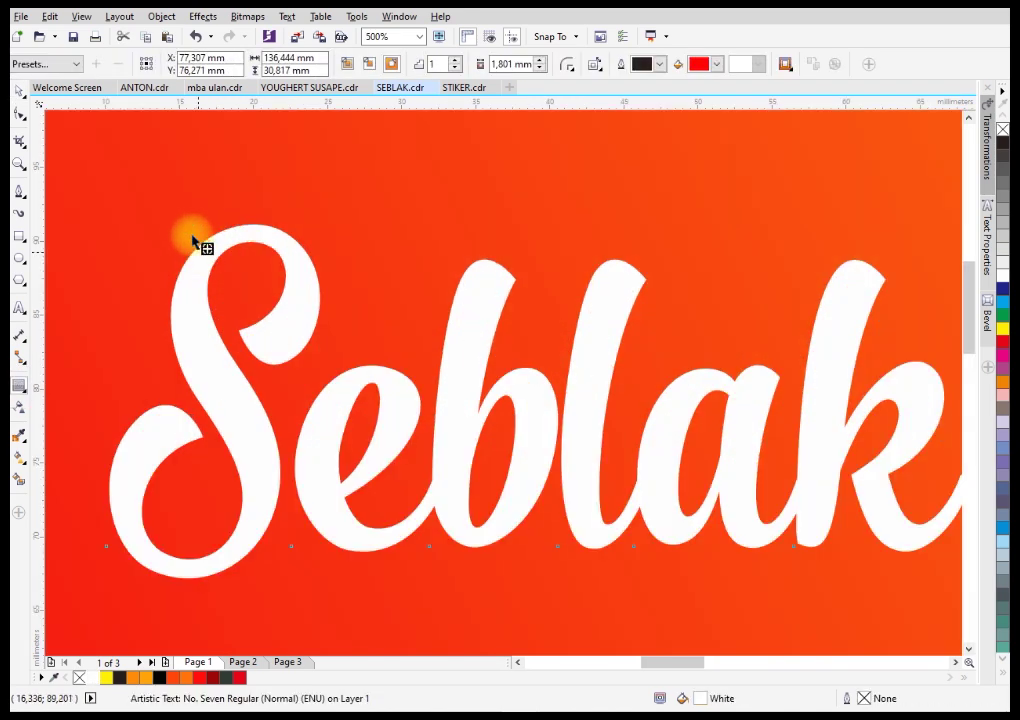
{"action": "left_click_drag", "start_coordinate": [177, 216], "coordinate": [172, 211]}
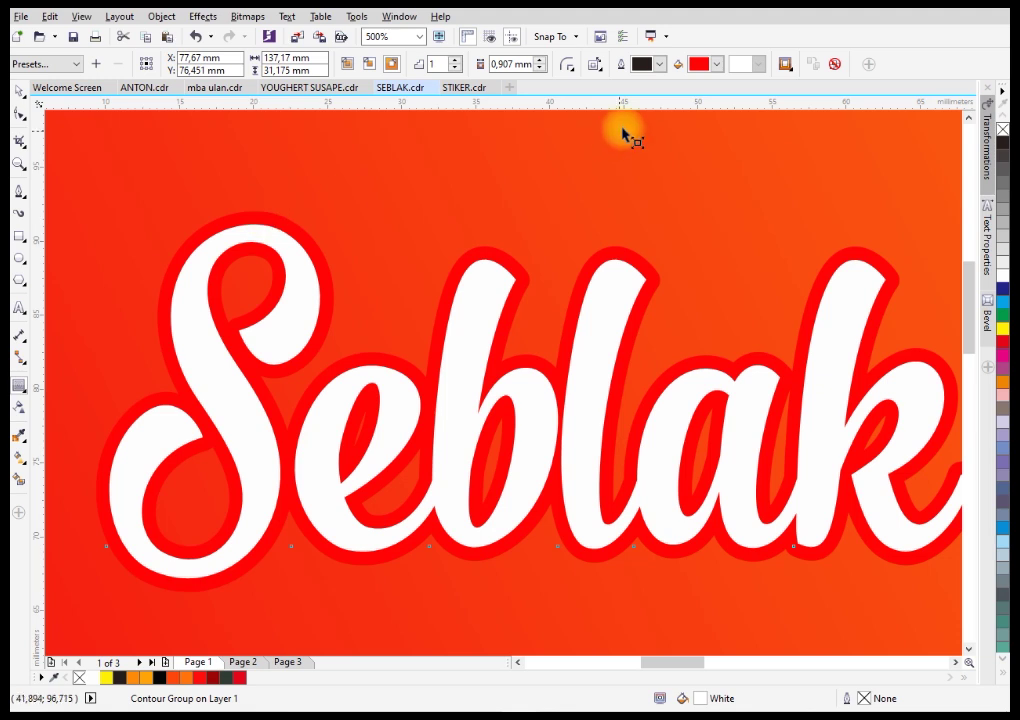
{"action": "left_click", "coordinate": [716, 66]}
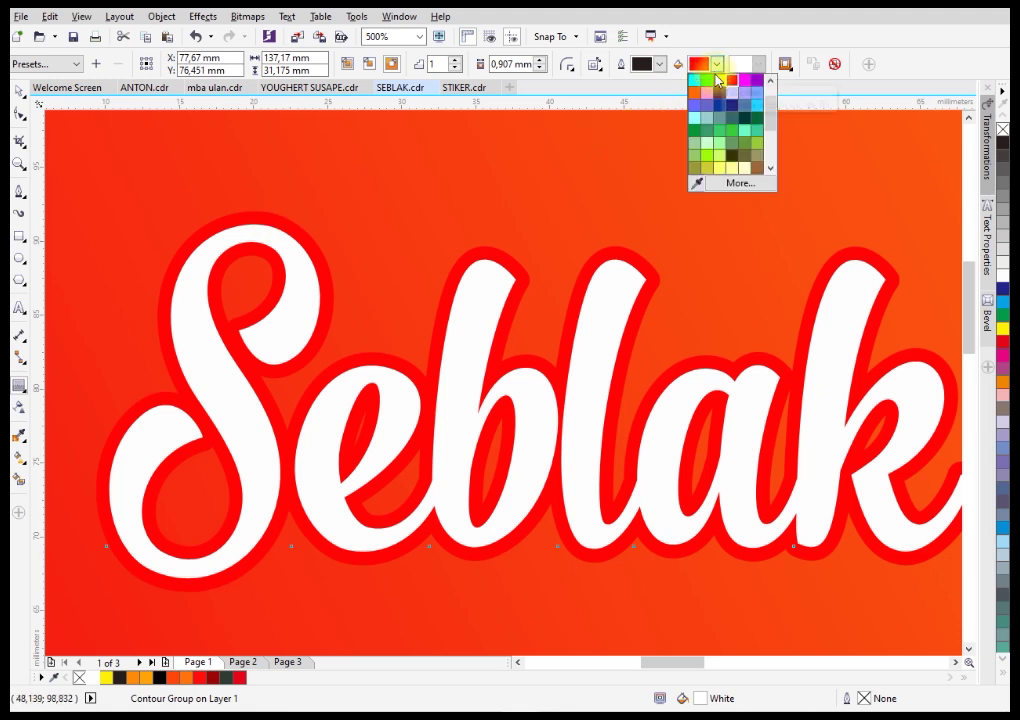
{"action": "left_click", "coordinate": [729, 105]}
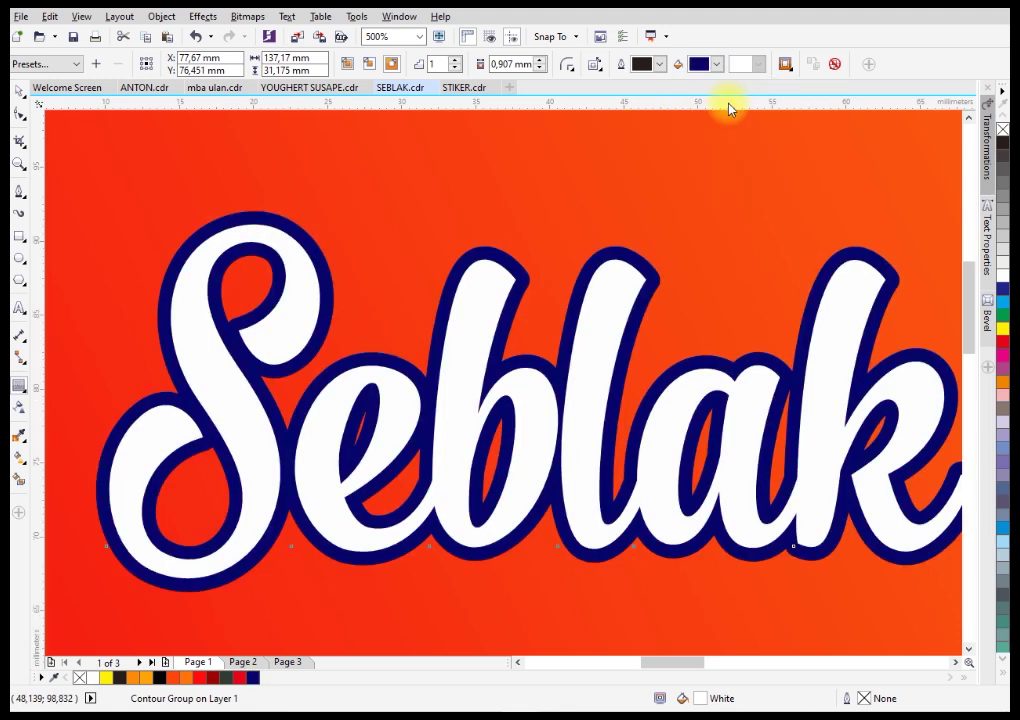
Step: Break the contour group apart from the text and fill the separated contour curve with black
{"action": "right_click", "coordinate": [247, 222]}
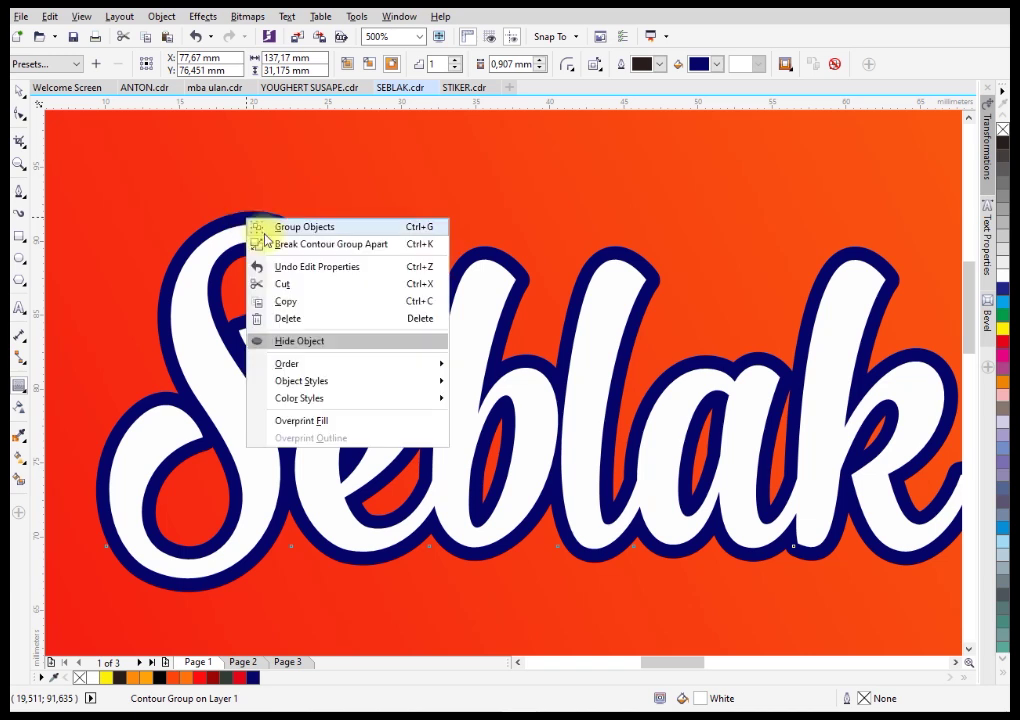
{"action": "left_click", "coordinate": [274, 247]}
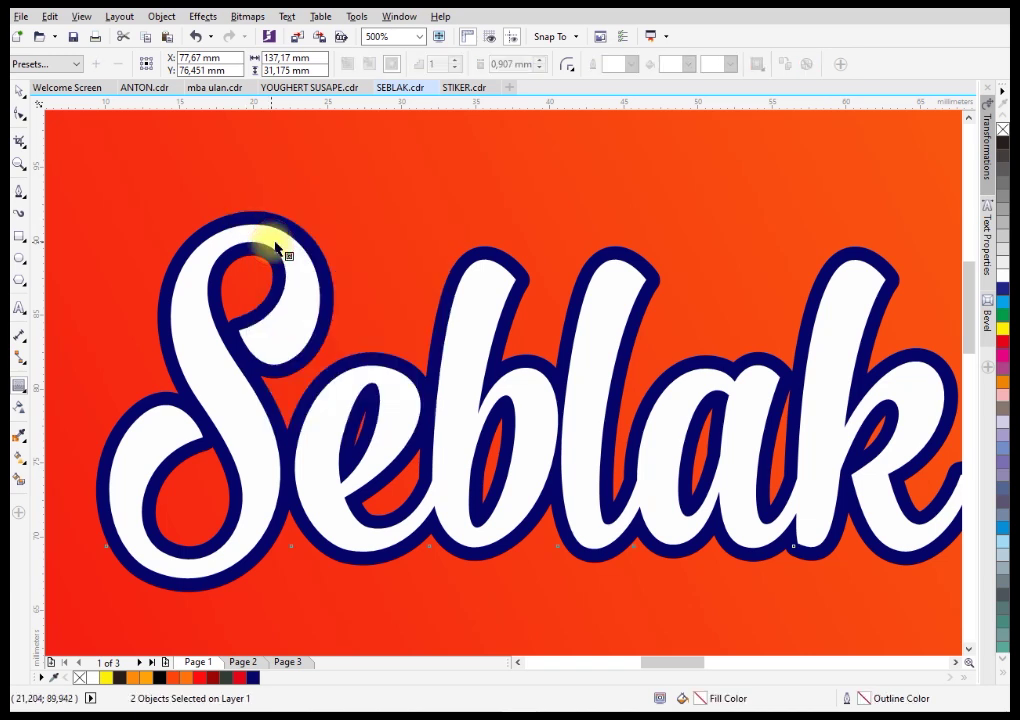
{"action": "left_click", "coordinate": [18, 90]}
{"action": "left_click", "coordinate": [210, 224]}
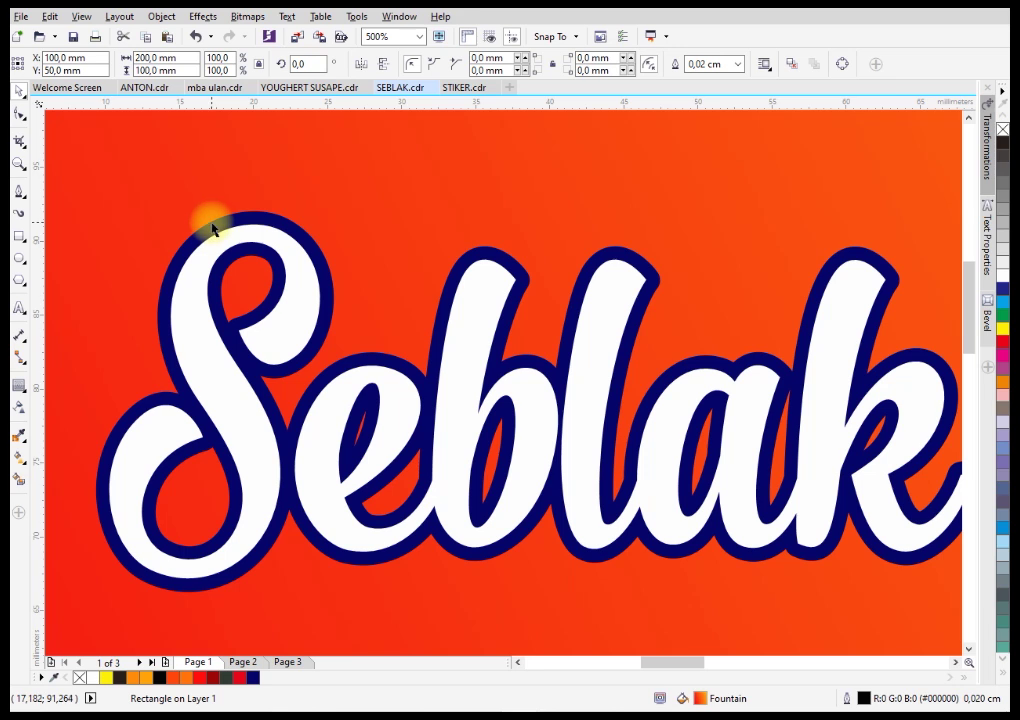
{"action": "left_click", "coordinate": [212, 226]}
{"action": "left_click", "coordinate": [159, 677]}
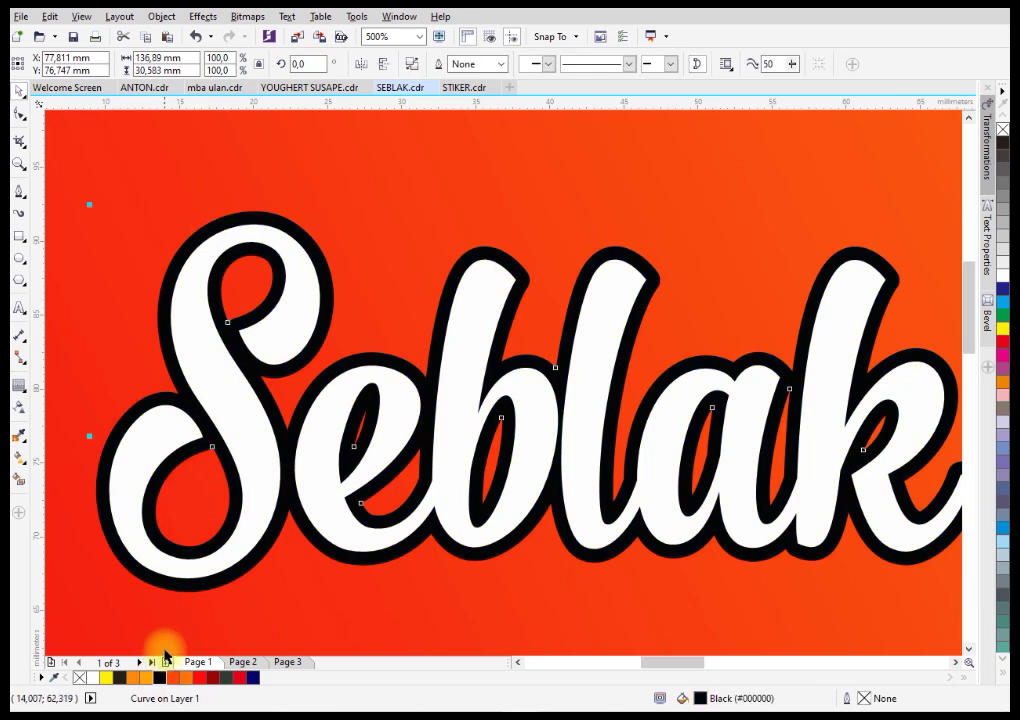
Step: Add a one-step outside contour of about 0.417 mm around the black curve and break the contour group apart
{"action": "left_click", "coordinate": [19, 395]}
{"action": "scroll", "coordinate": [229, 232], "scroll_direction": "up", "scroll_amount": 2}
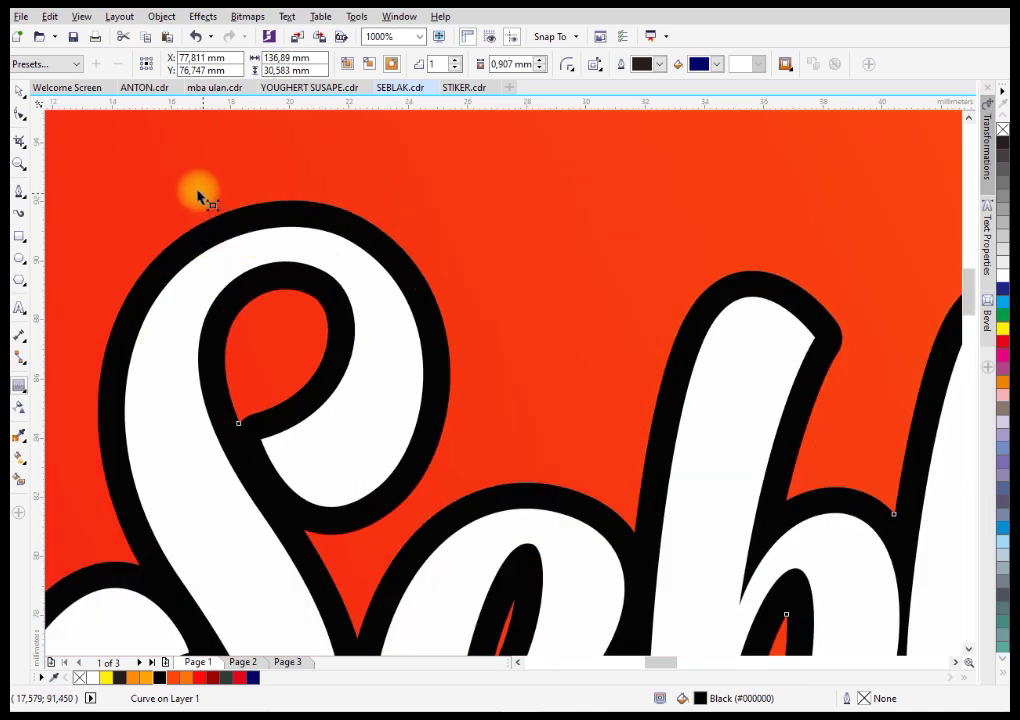
{"action": "left_click_drag", "start_coordinate": [198, 195], "coordinate": [196, 194]}
{"action": "right_click", "coordinate": [212, 209]}
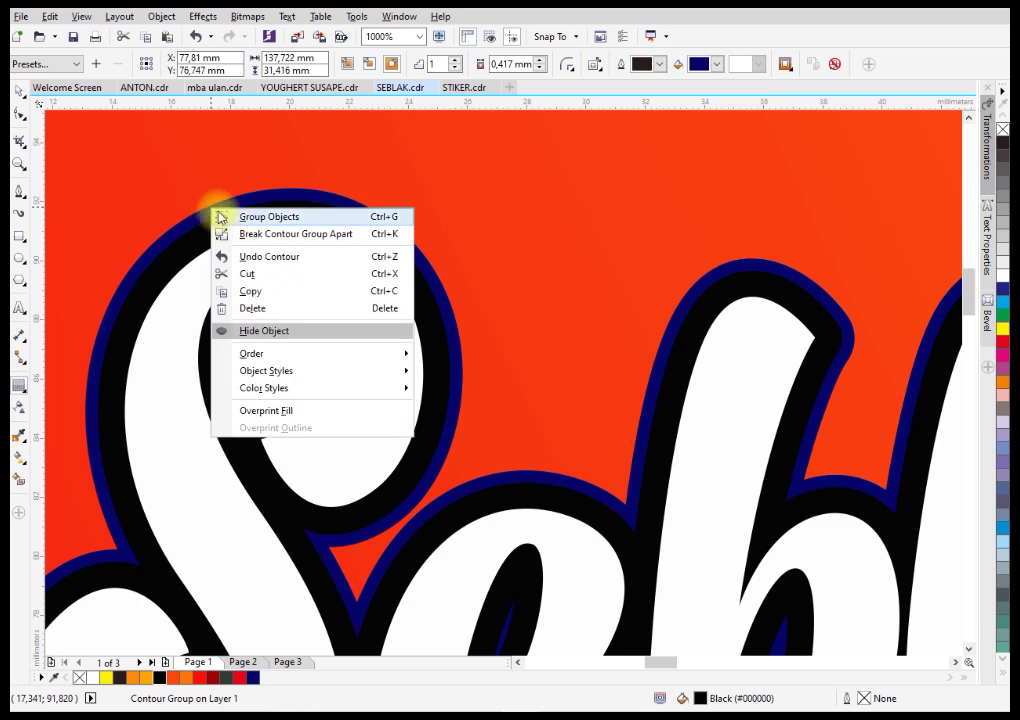
{"action": "left_click", "coordinate": [243, 236]}
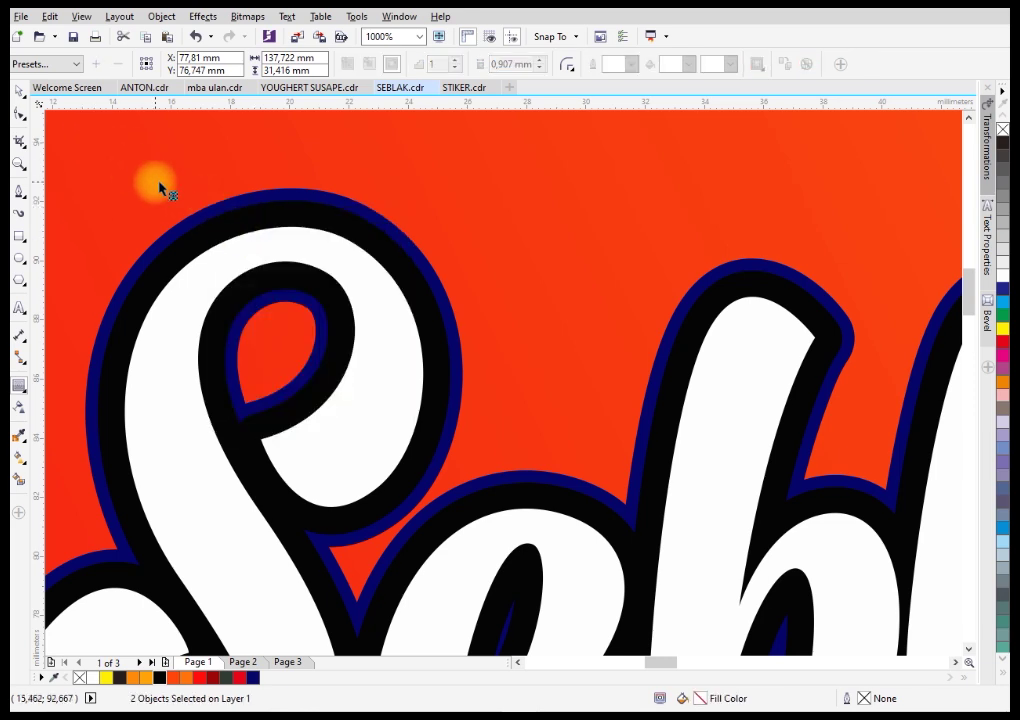
Step: Fill the separated outermost contour curve of the lettering with white
{"action": "left_click", "coordinate": [19, 91]}
{"action": "left_click", "coordinate": [78, 138]}
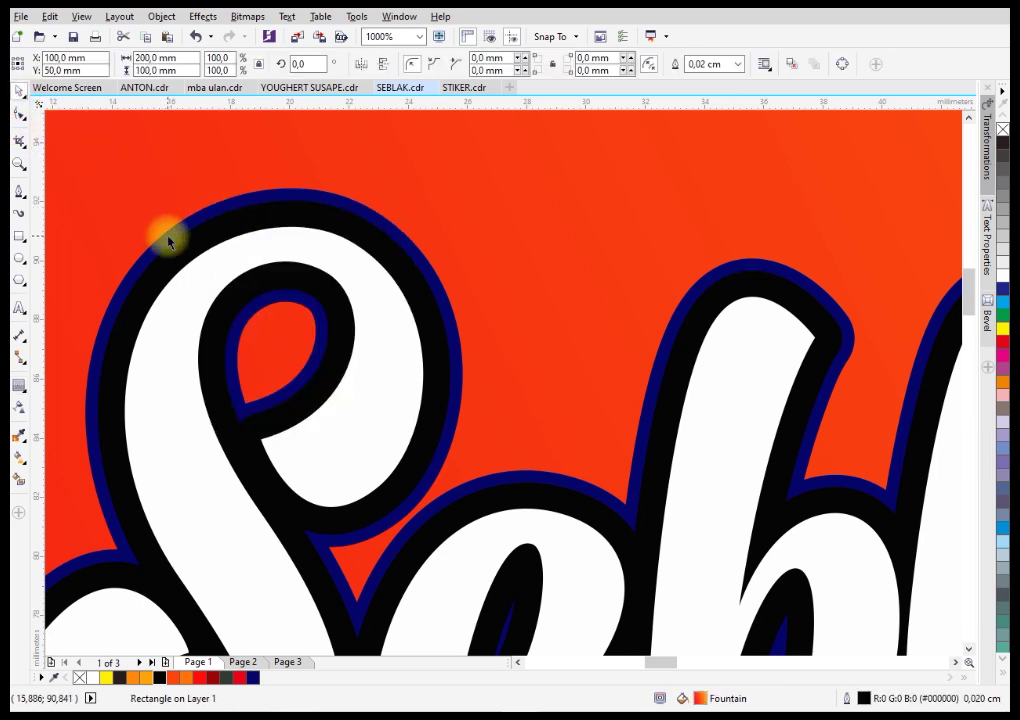
{"action": "left_click", "coordinate": [166, 228]}
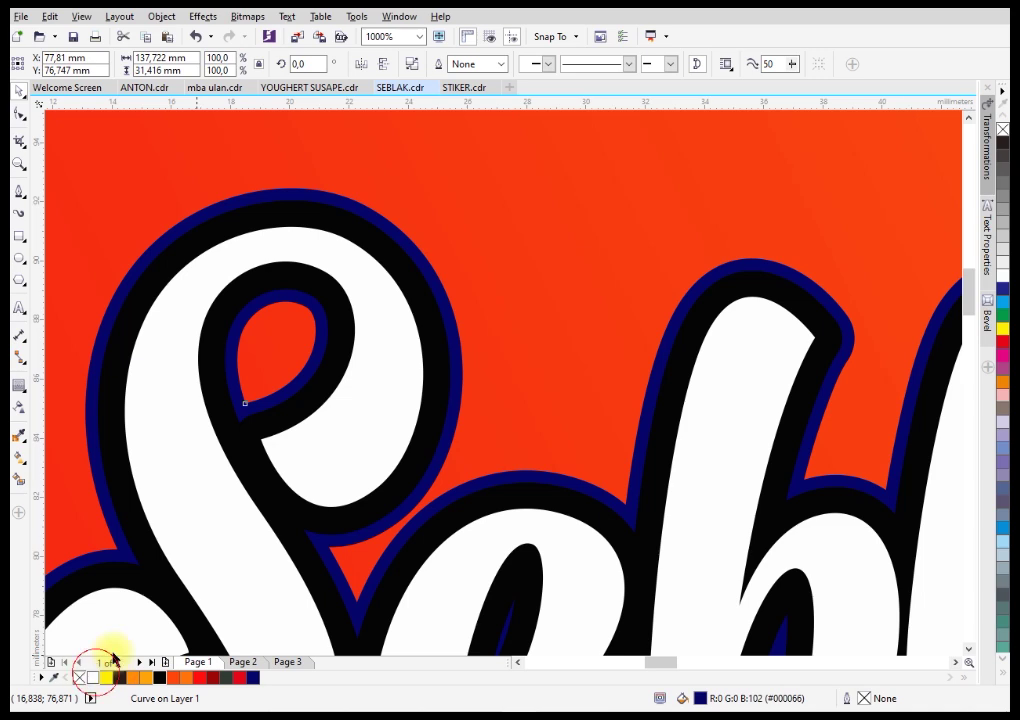
{"action": "left_click", "coordinate": [92, 677]}
{"action": "scroll", "coordinate": [330, 319], "scroll_direction": "down", "scroll_amount": 2}
{"action": "scroll", "coordinate": [341, 337], "scroll_direction": "down", "scroll_amount": 2}
Step: Fill the "Seblak Jalanan" text with light orange (#FFA303)
{"action": "left_click", "coordinate": [322, 412]}
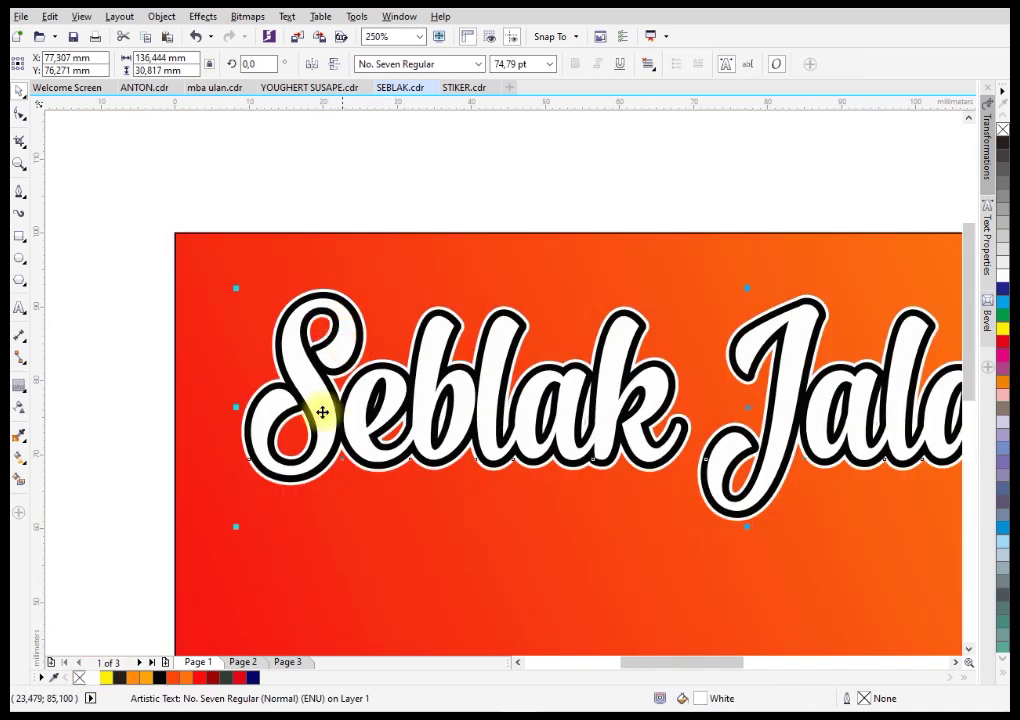
{"action": "left_click_drag", "start_coordinate": [182, 677], "coordinate": [330, 400]}
{"action": "scroll", "coordinate": [330, 400], "scroll_direction": "down", "scroll_amount": 1}
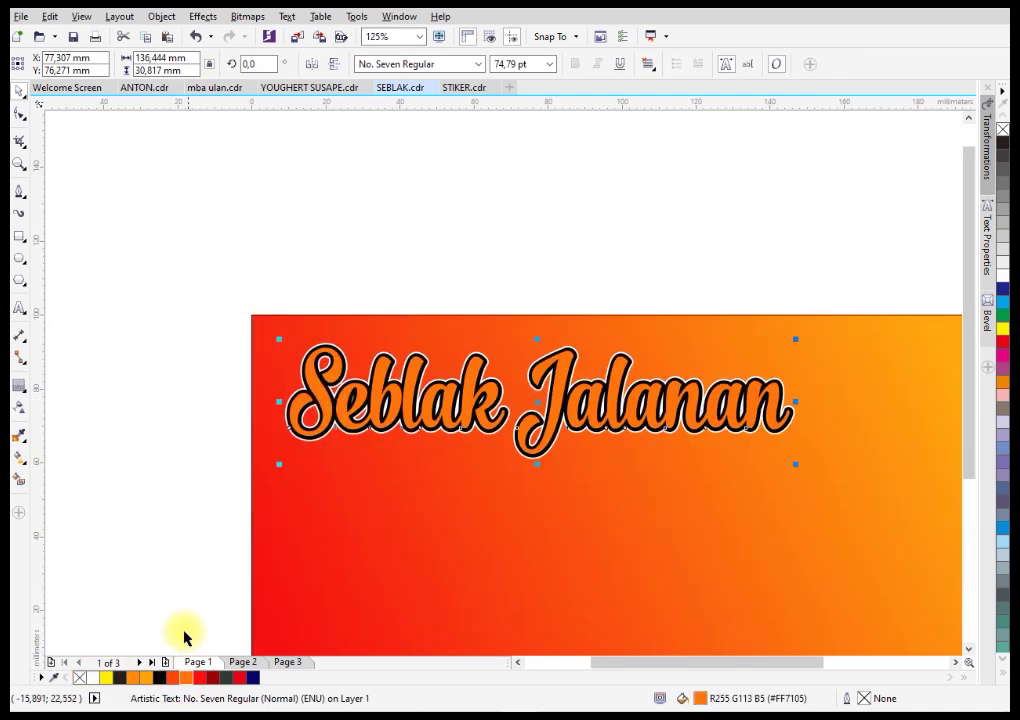
{"action": "left_click", "coordinate": [146, 677]}
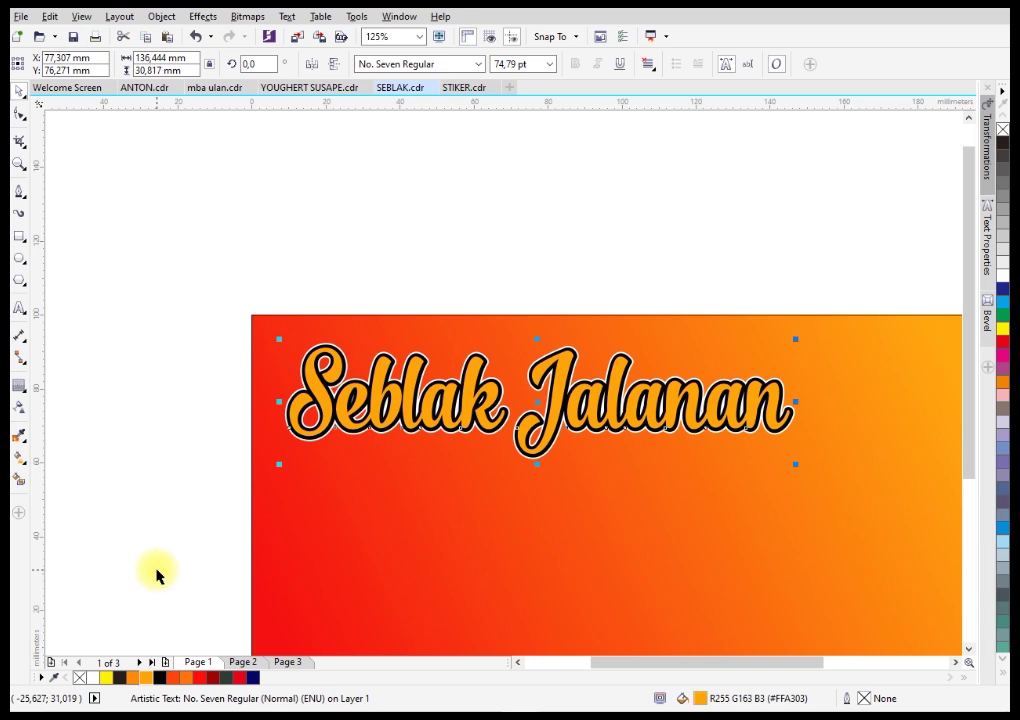
{"action": "left_click", "coordinate": [157, 574]}
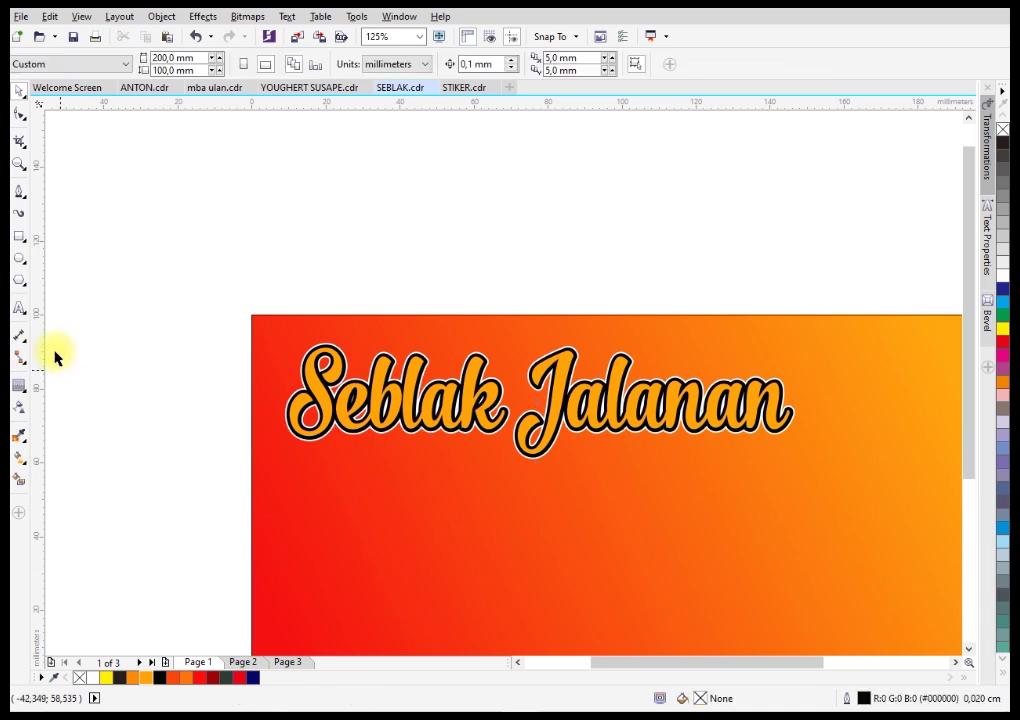
Step: Draw a yellow, outline-free ellipse about 182 × 40 mm across the lower part of the lettering
{"action": "left_click", "coordinate": [18, 258]}
{"action": "left_click_drag", "start_coordinate": [239, 587], "coordinate": [817, 445]}
{"action": "left_click_drag", "start_coordinate": [567, 583], "coordinate": [553, 548]}
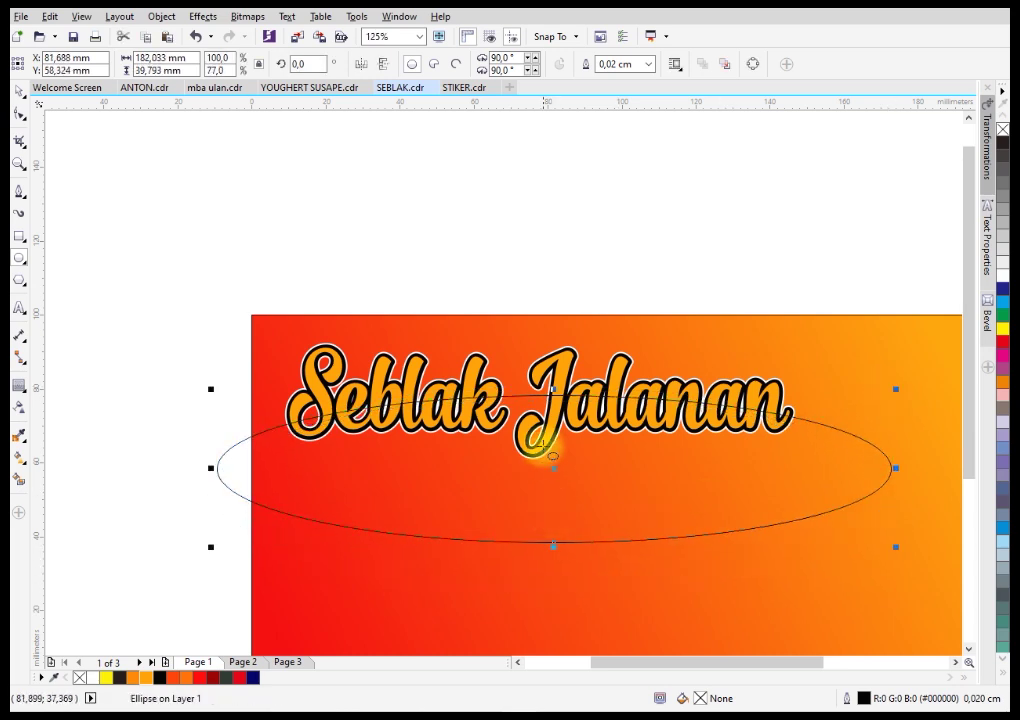
{"action": "left_click", "coordinate": [107, 679]}
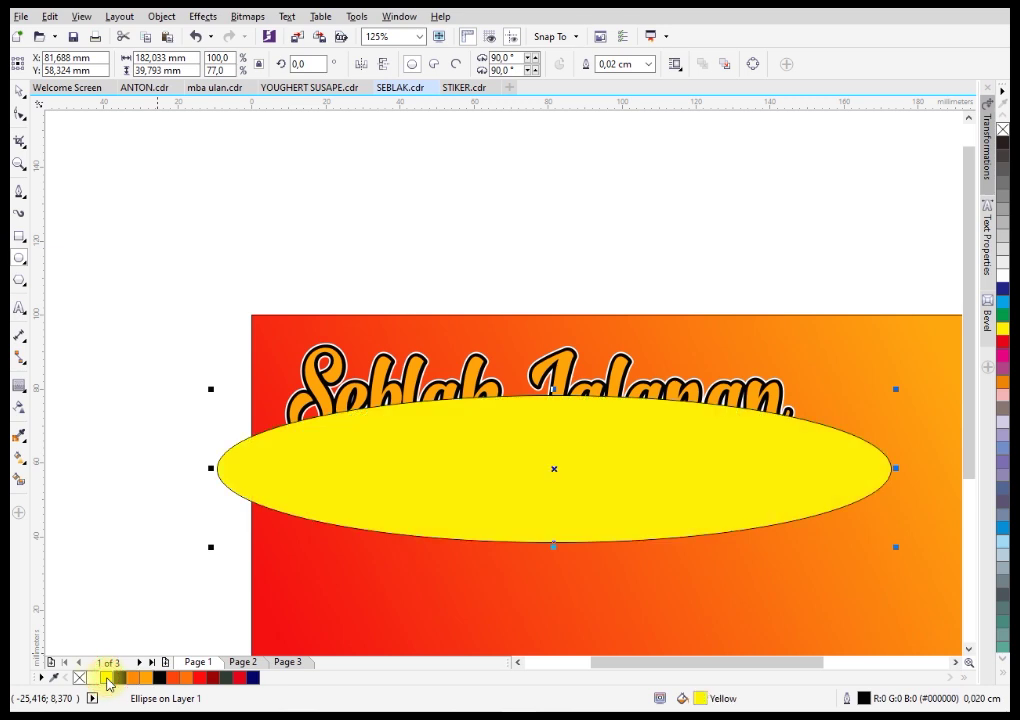
{"action": "right_click", "coordinate": [79, 677]}
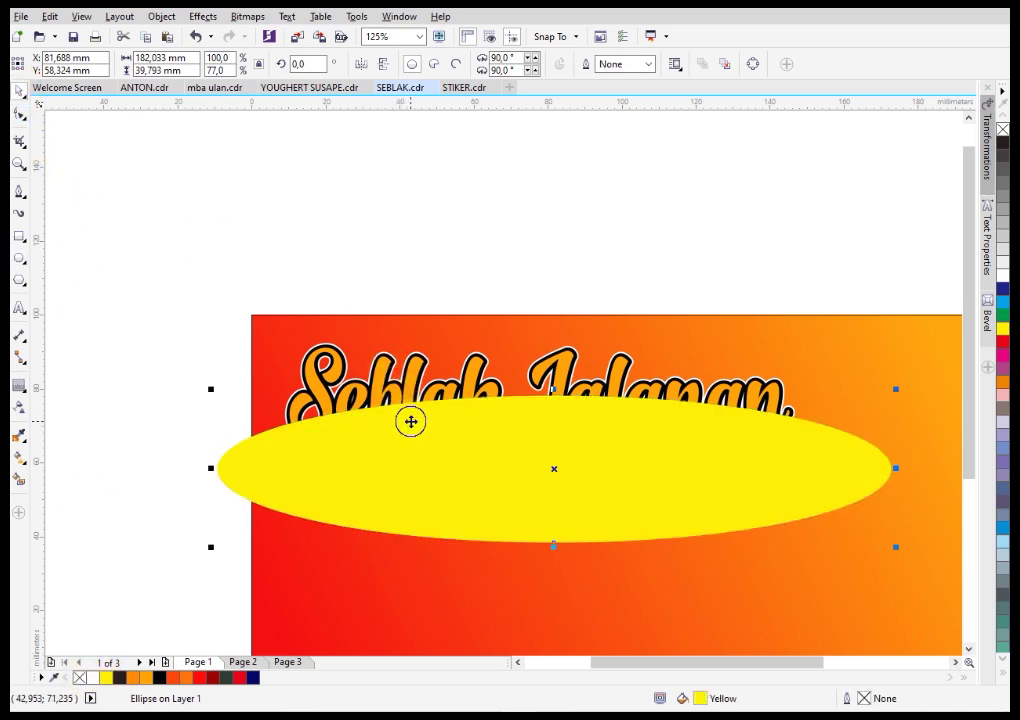
Step: PowerClip the yellow ellipse inside the orange "Seblak Jalanan" text
{"action": "right_click", "coordinate": [412, 425]}
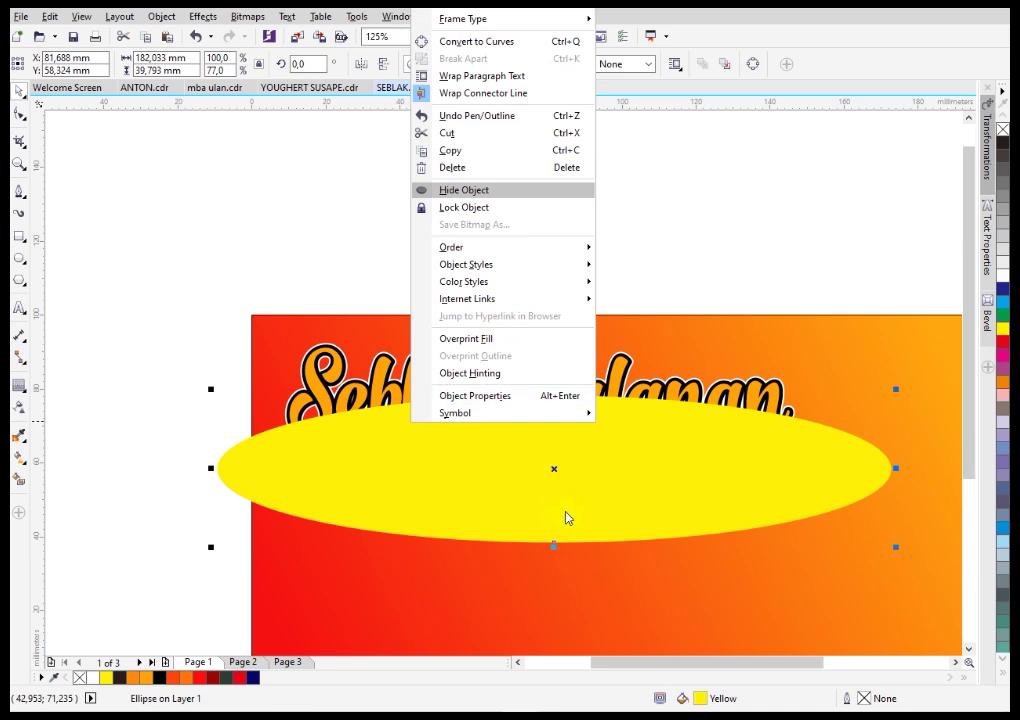
{"action": "left_click", "coordinate": [612, 540]}
{"action": "right_click", "coordinate": [610, 536]}
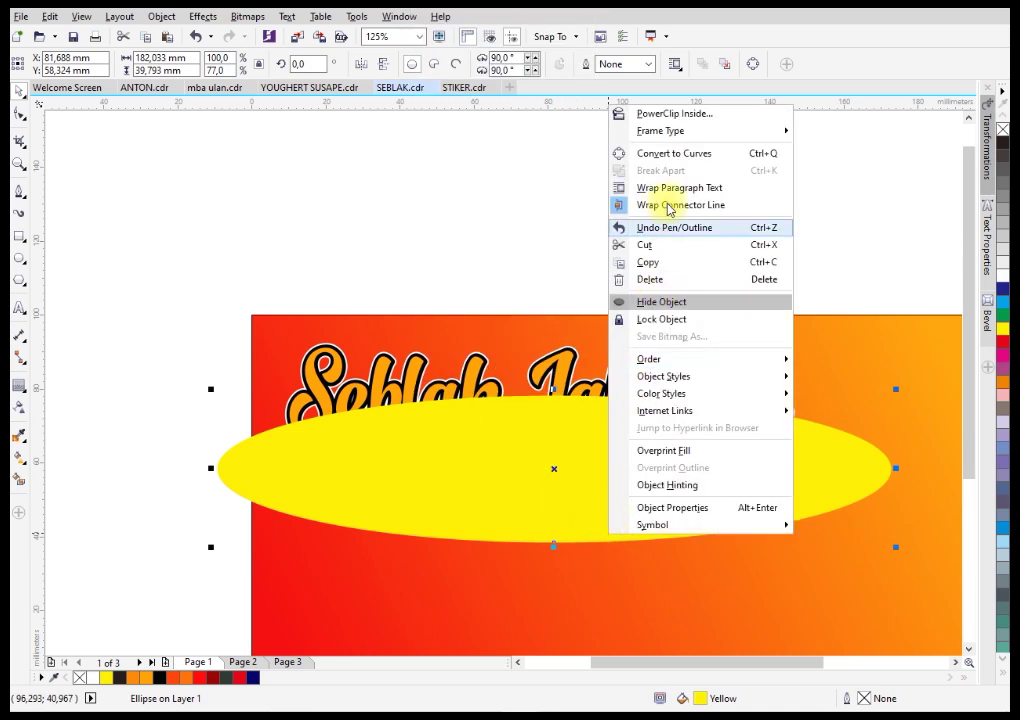
{"action": "left_click", "coordinate": [667, 117]}
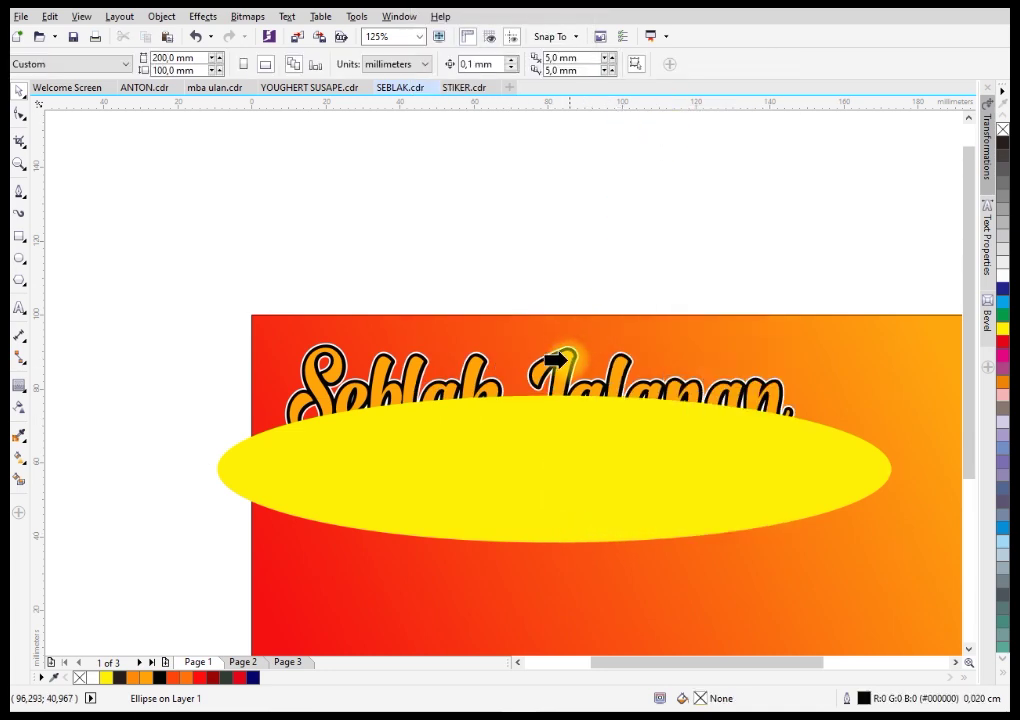
{"action": "left_click", "coordinate": [553, 358]}
{"action": "scroll", "coordinate": [603, 387], "scroll_direction": "down", "scroll_amount": 1}
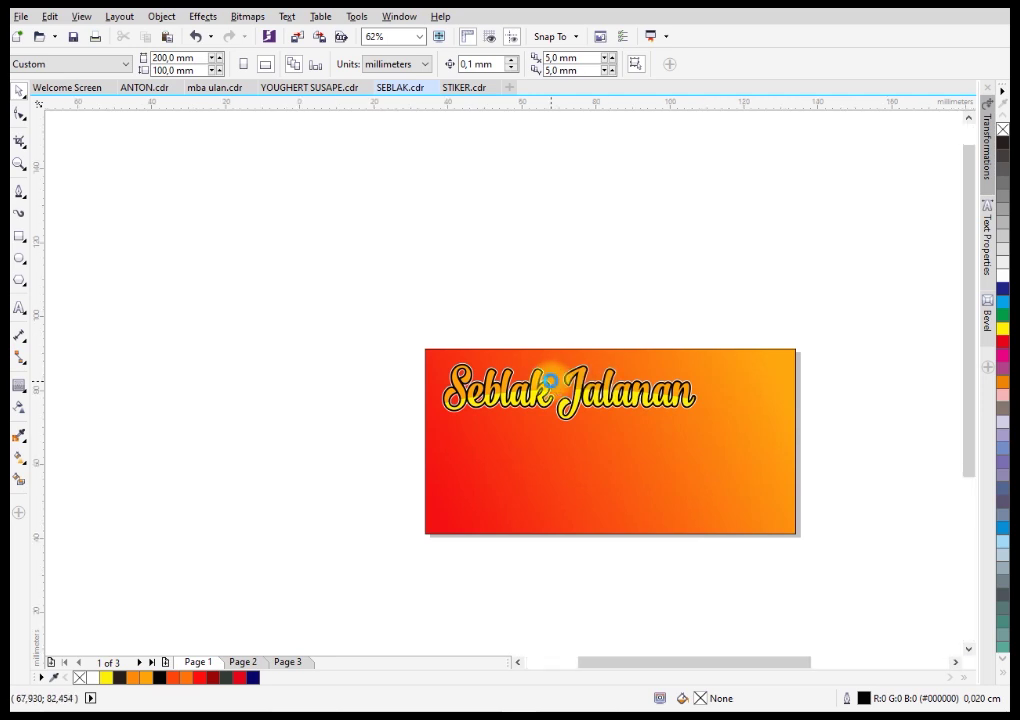
Step: Create a one-step inside contour of about 0.389 mm on the text, break it apart and select the separated curve
{"action": "scroll", "coordinate": [371, 360], "scroll_direction": "up", "scroll_amount": 3}
{"action": "scroll", "coordinate": [380, 370], "scroll_direction": "up", "scroll_amount": 2}
{"action": "left_click", "coordinate": [401, 378]}
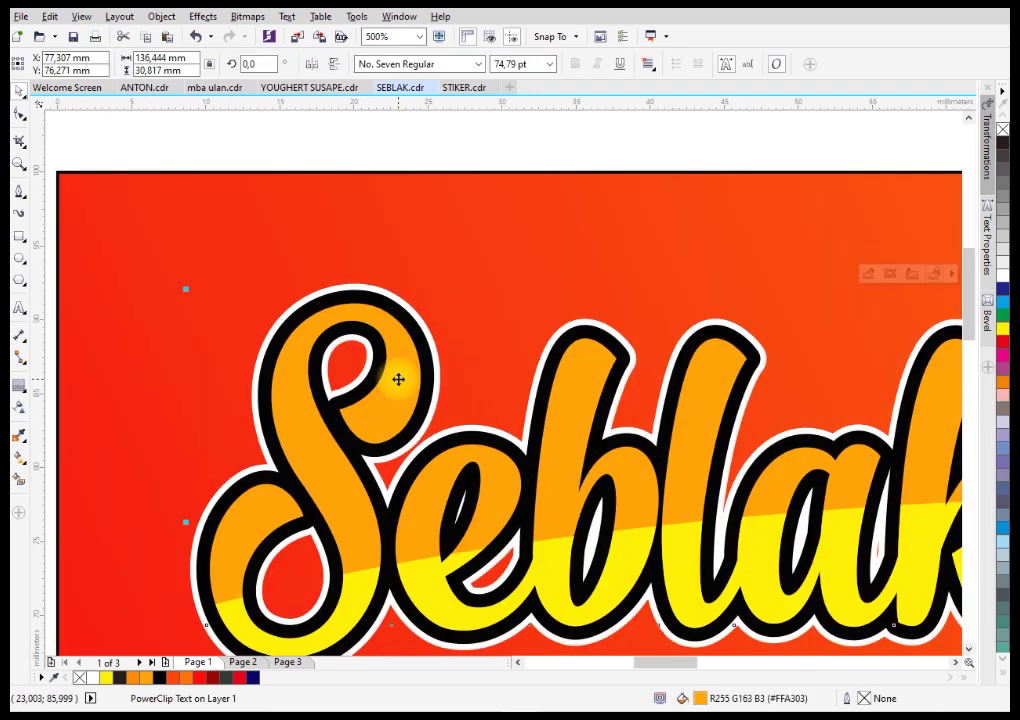
{"action": "left_click", "coordinate": [21, 389]}
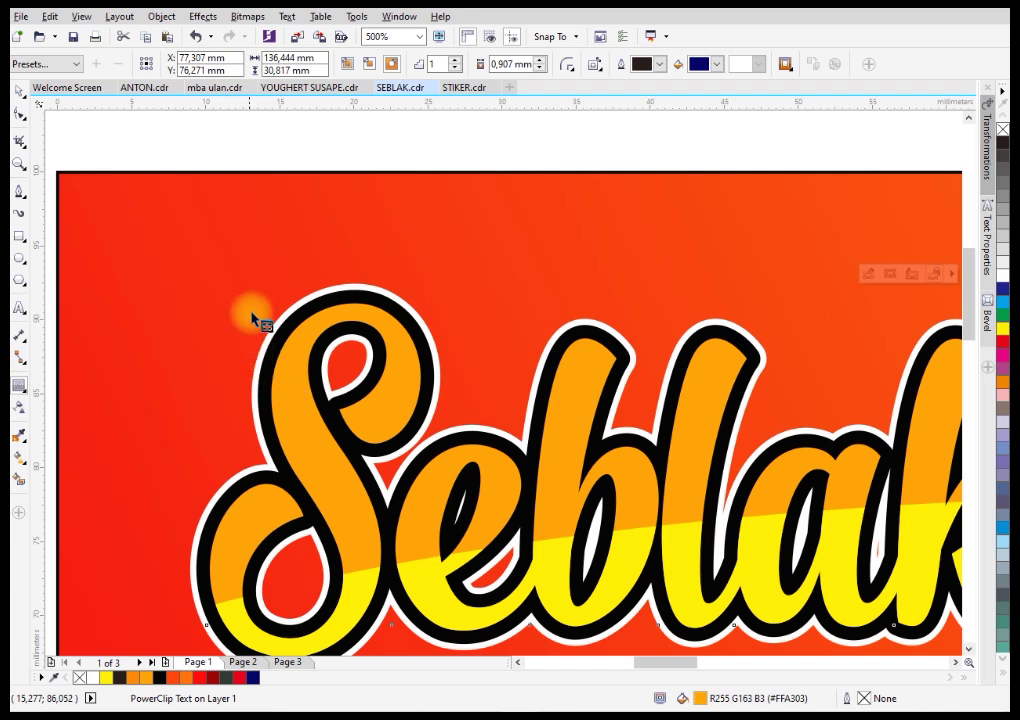
{"action": "left_click_drag", "start_coordinate": [272, 297], "coordinate": [301, 324]}
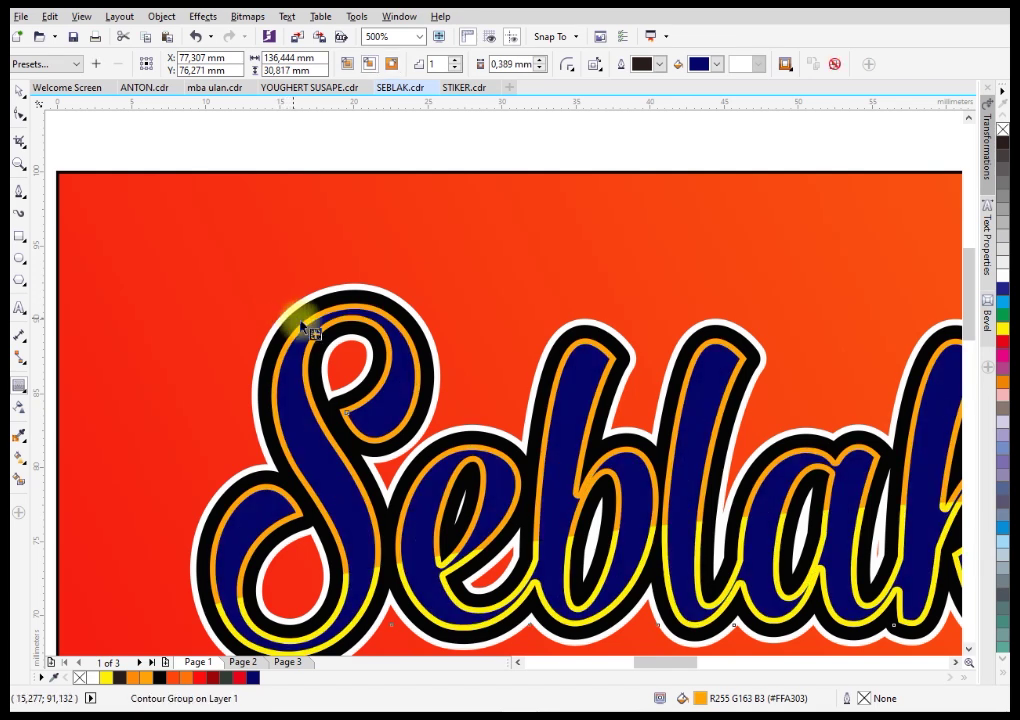
{"action": "right_click", "coordinate": [577, 372]}
{"action": "left_click", "coordinate": [611, 414]}
{"action": "key", "text": "Escape"}
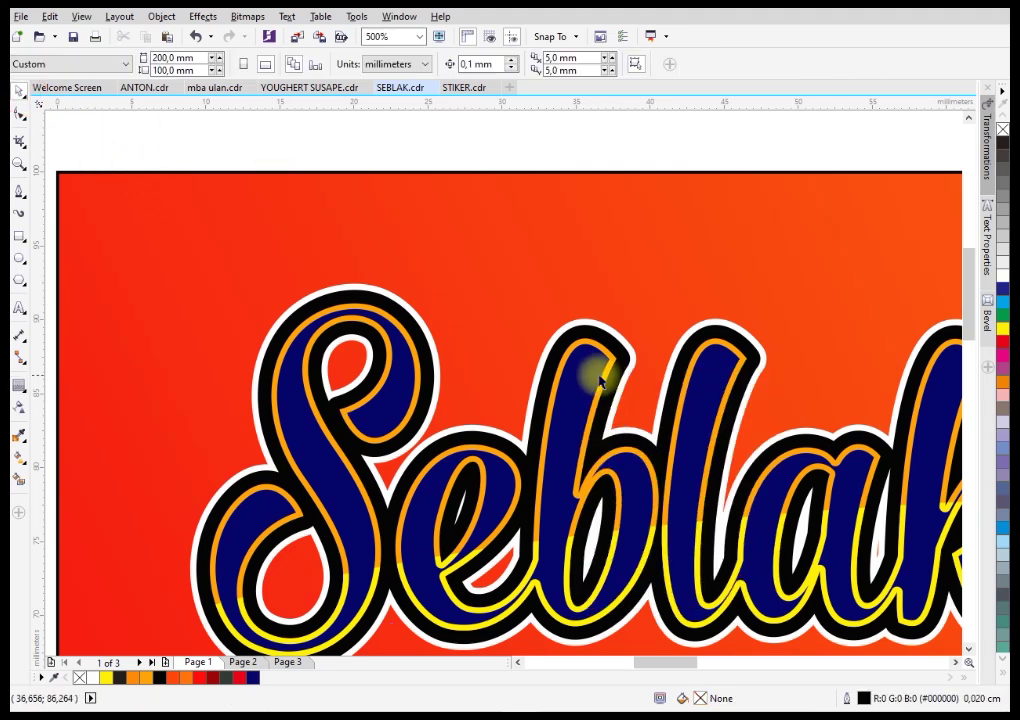
{"action": "left_click", "coordinate": [591, 365]}
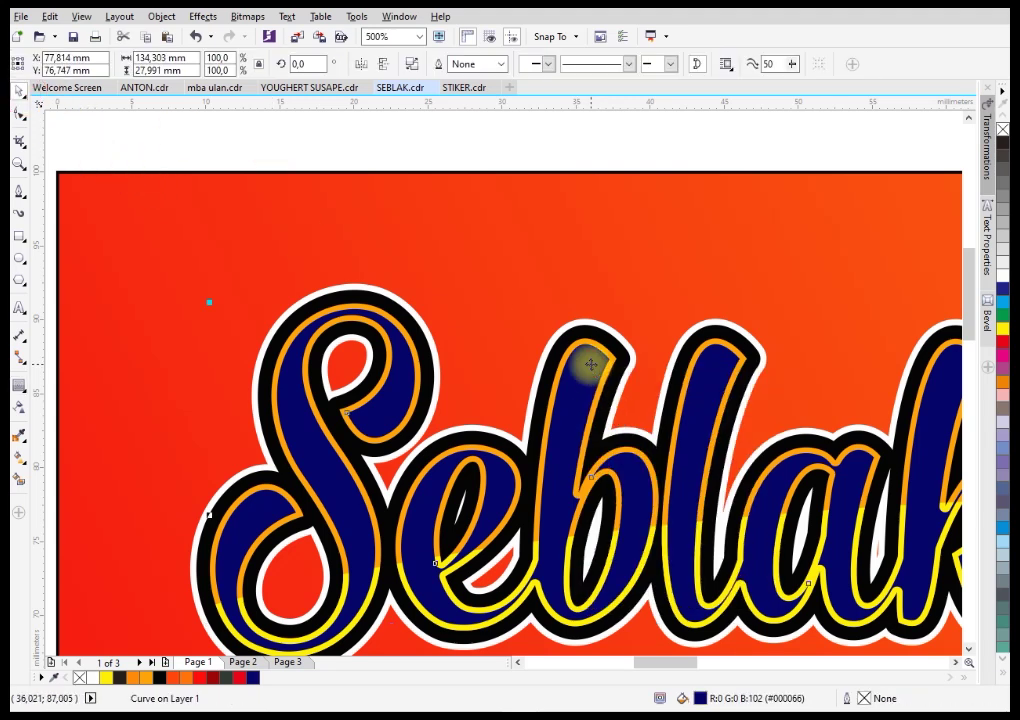
{"action": "key", "text": "ctrl+v"}
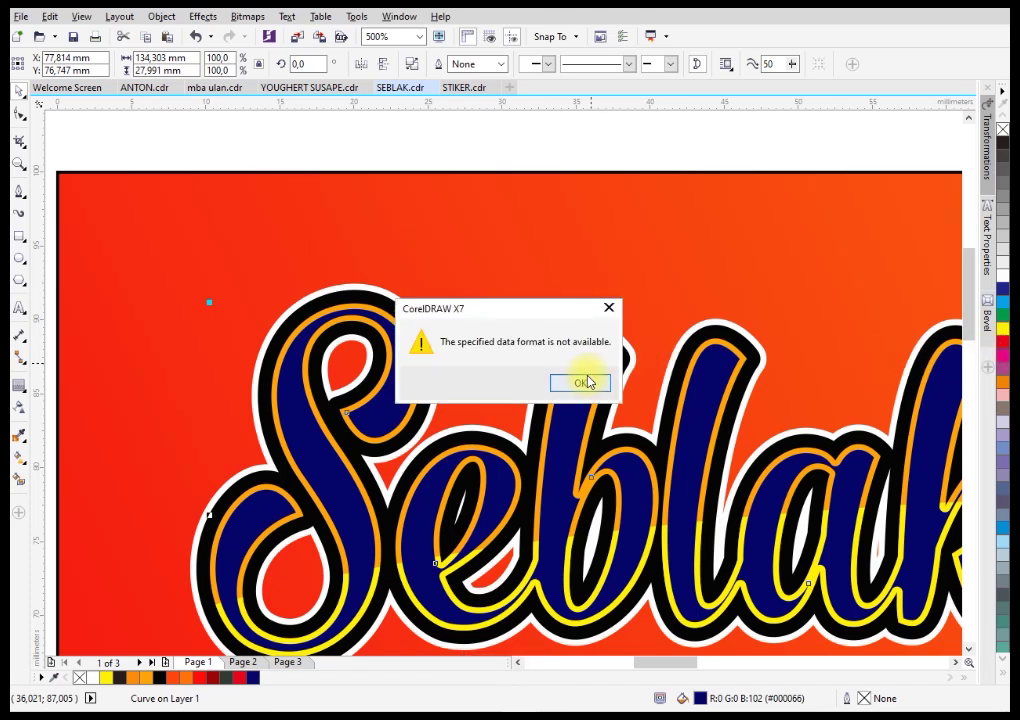
{"action": "left_click", "coordinate": [588, 382]}
{"action": "left_click", "coordinate": [589, 386]}
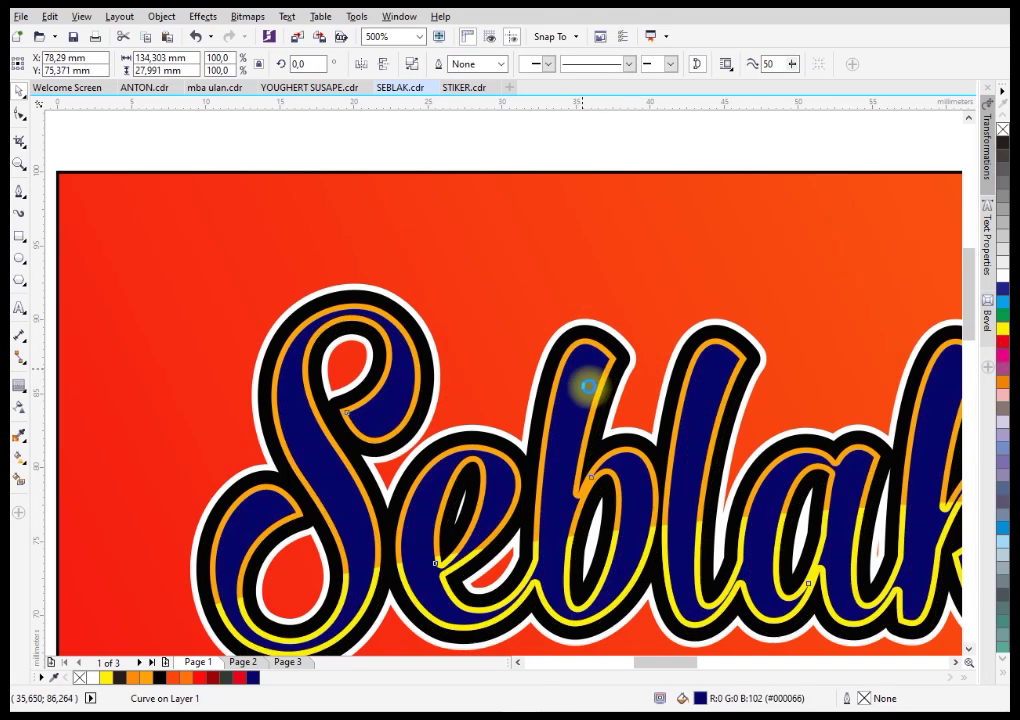
{"action": "key", "text": "ctrl+z"}
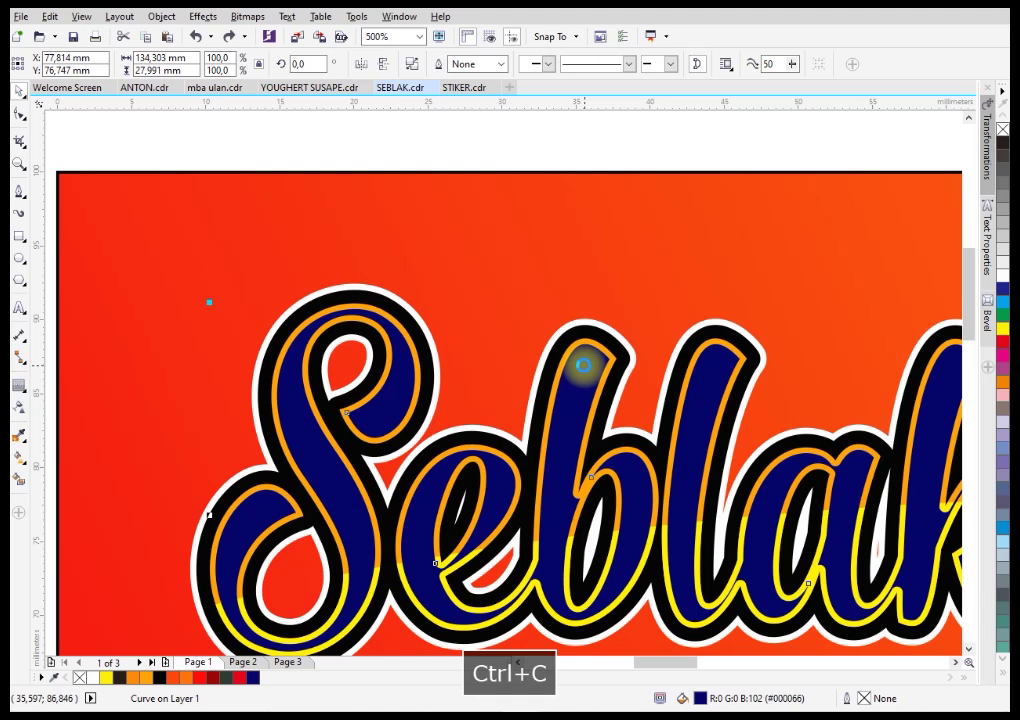
Step: Paste a copy of the dark blue inner curve, fill it red (C:0 M:100 Y:100 K:0) and shift it straight down about 0.45 mm
{"action": "key", "text": "ctrl+v"}
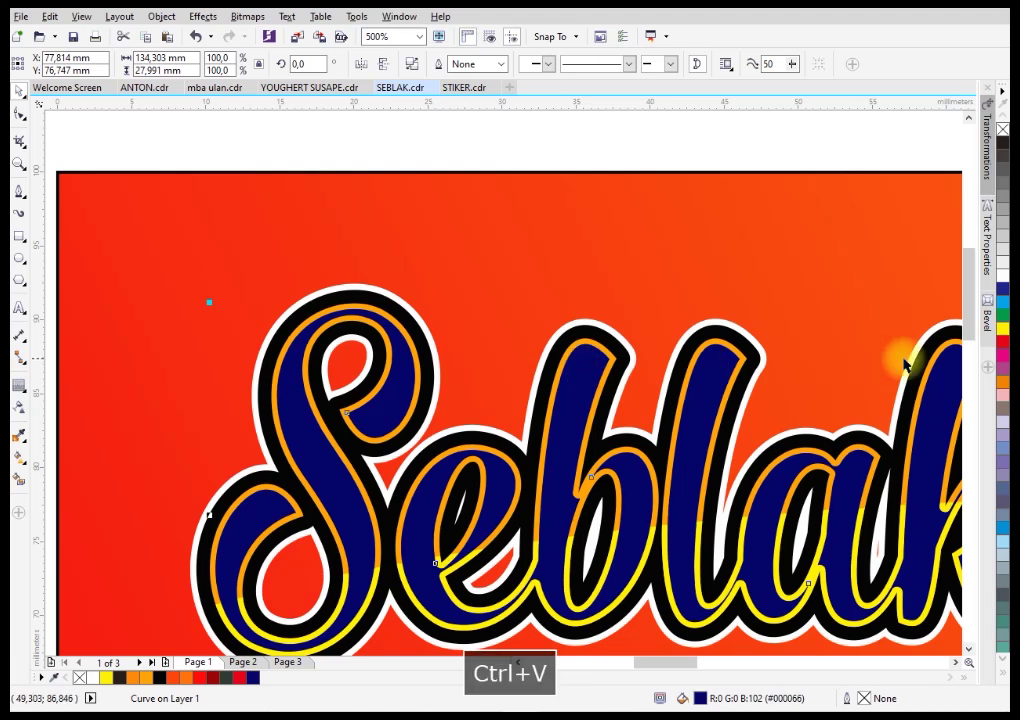
{"action": "left_click", "coordinate": [1002, 345]}
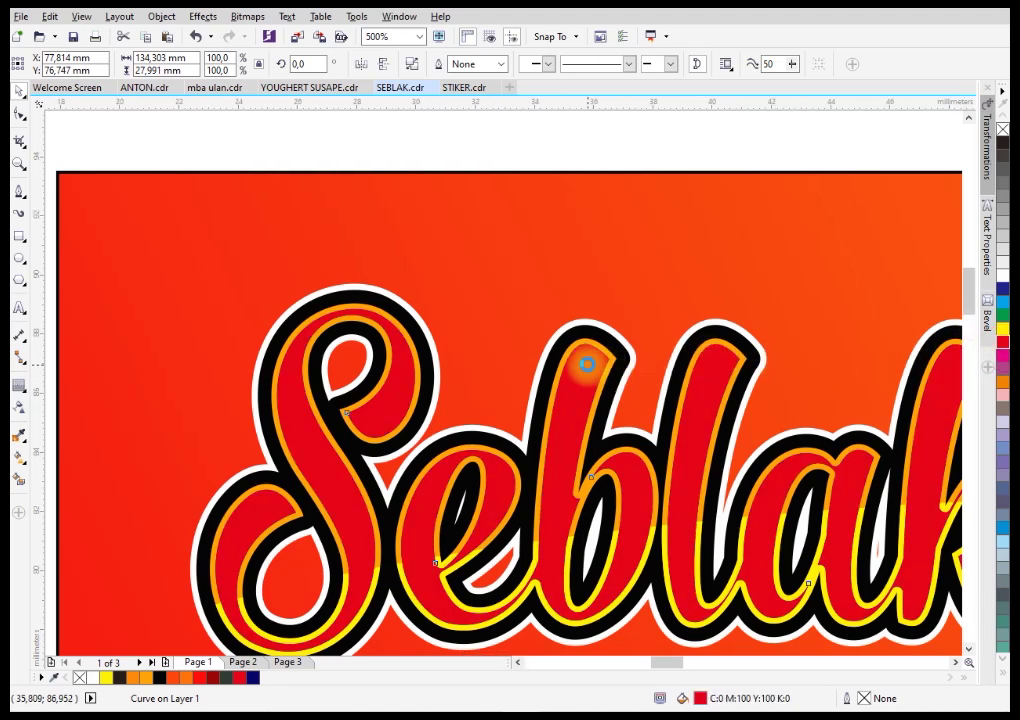
{"action": "scroll", "coordinate": [590, 355], "scroll_direction": "up", "scroll_amount": 2}
{"action": "left_click_drag", "start_coordinate": [596, 346], "coordinate": [600, 365]}
{"action": "scroll", "coordinate": [515, 333], "scroll_direction": "down", "scroll_amount": 2}
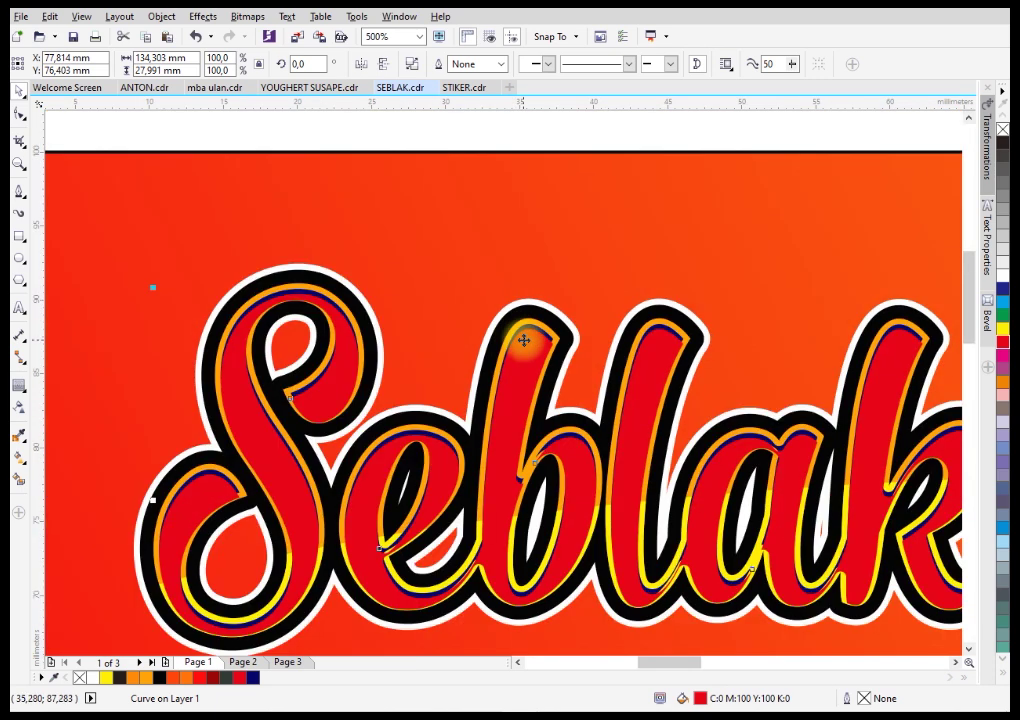
{"action": "scroll", "coordinate": [525, 339], "scroll_direction": "down", "scroll_amount": 1}
{"action": "scroll", "coordinate": [530, 337], "scroll_direction": "up", "scroll_amount": 3}
{"action": "left_click_drag", "start_coordinate": [455, 335], "coordinate": [455, 339]}
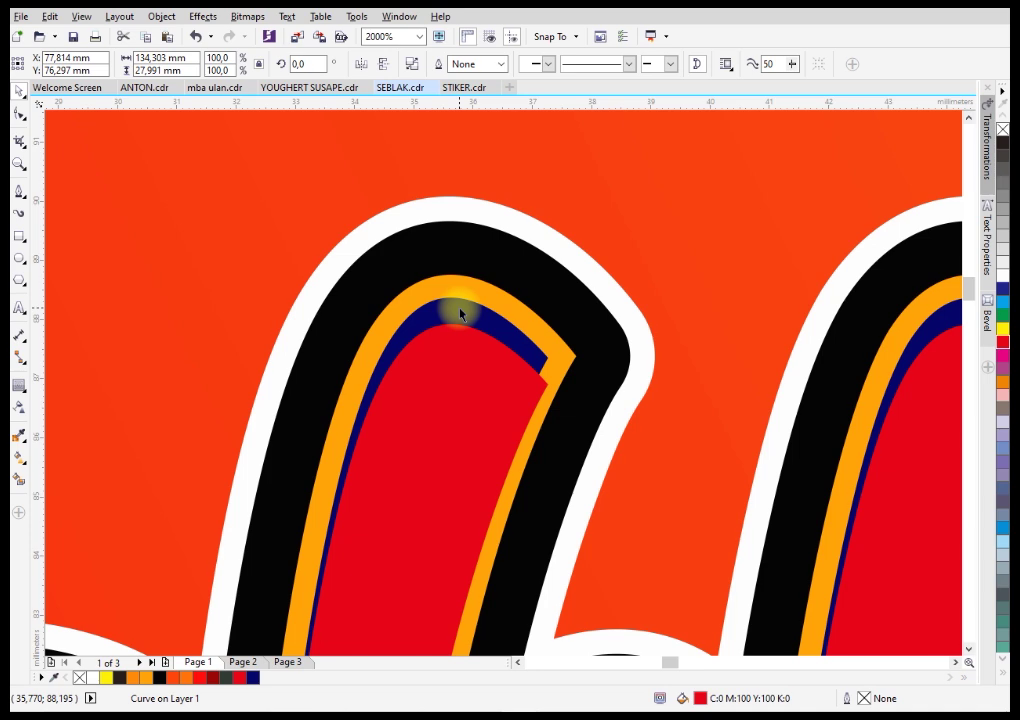
Step: Cut the red copy out of the dark blue curve with Back Minus Front and fill the remaining slivers dark red
{"action": "left_click", "coordinate": [460, 314], "text": "shift"}
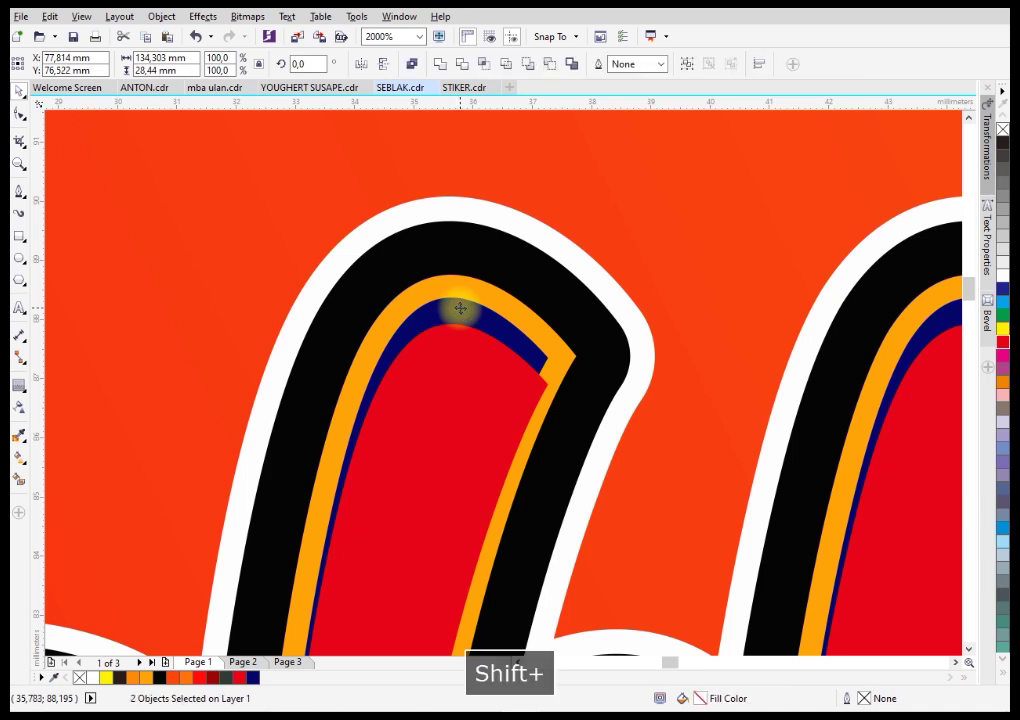
{"action": "left_click", "coordinate": [549, 64]}
{"action": "scroll", "coordinate": [462, 318], "scroll_direction": "down", "scroll_amount": 3}
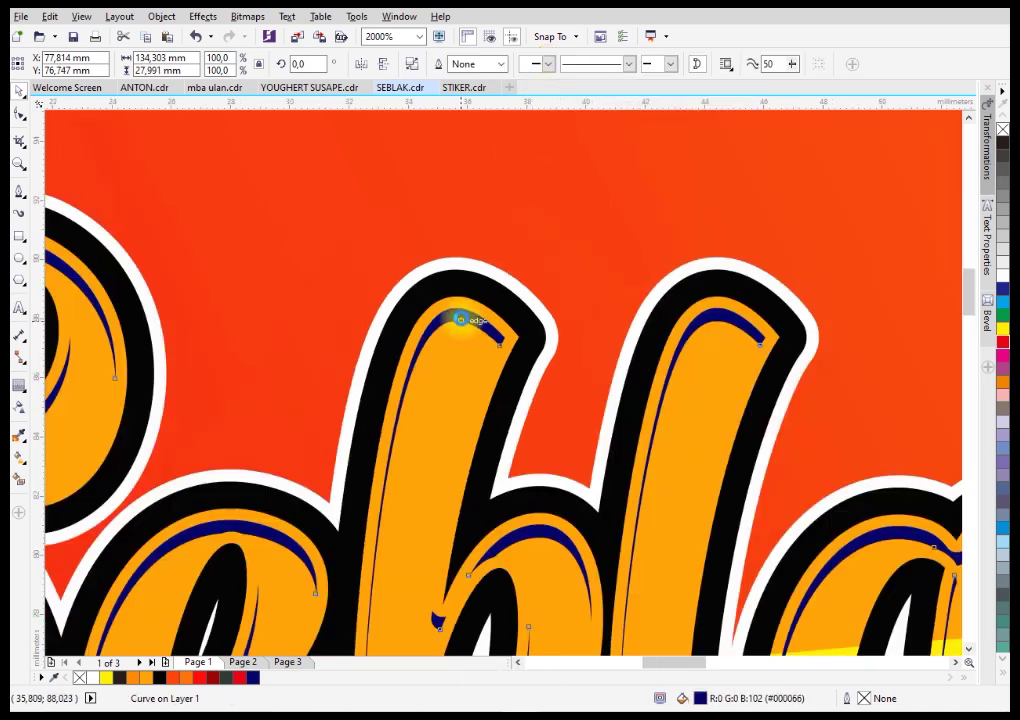
{"action": "left_click", "coordinate": [213, 677]}
{"action": "scroll", "coordinate": [364, 392], "scroll_direction": "down", "scroll_amount": 1}
{"action": "left_click", "coordinate": [412, 292]}
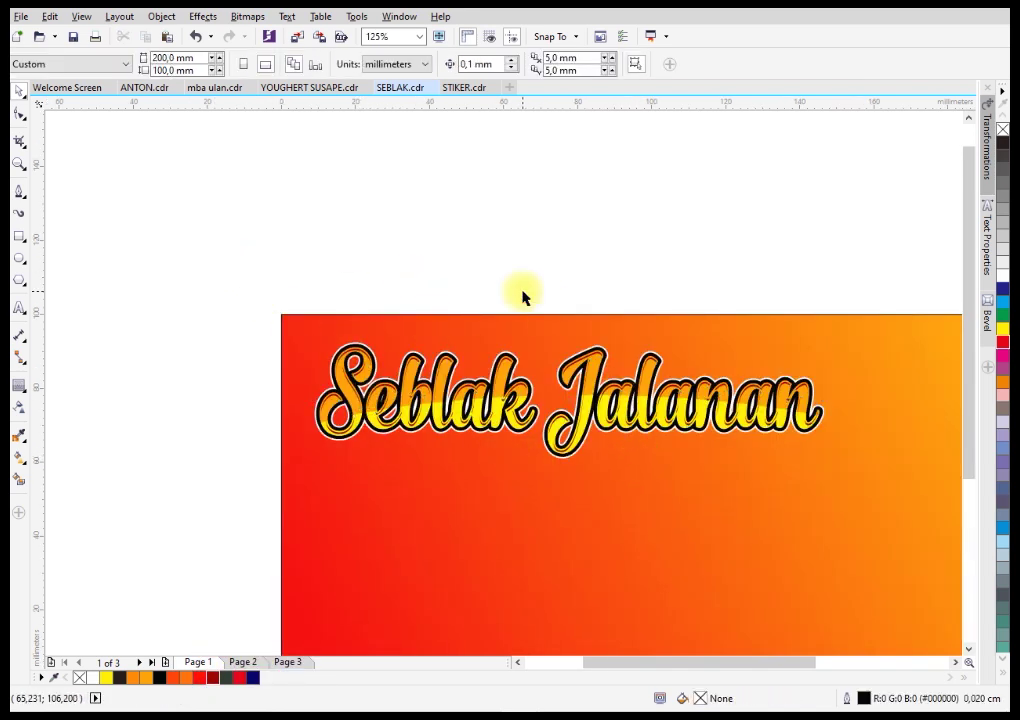
Step: Select the complete "Seblak Jalanan" lettering with its contours and stretch it slightly downward
{"action": "scroll", "coordinate": [520, 292], "scroll_direction": "down", "scroll_amount": 1}
{"action": "scroll", "coordinate": [590, 387], "scroll_direction": "up", "scroll_amount": 1}
{"action": "left_click_drag", "start_coordinate": [171, 205], "coordinate": [717, 405]}
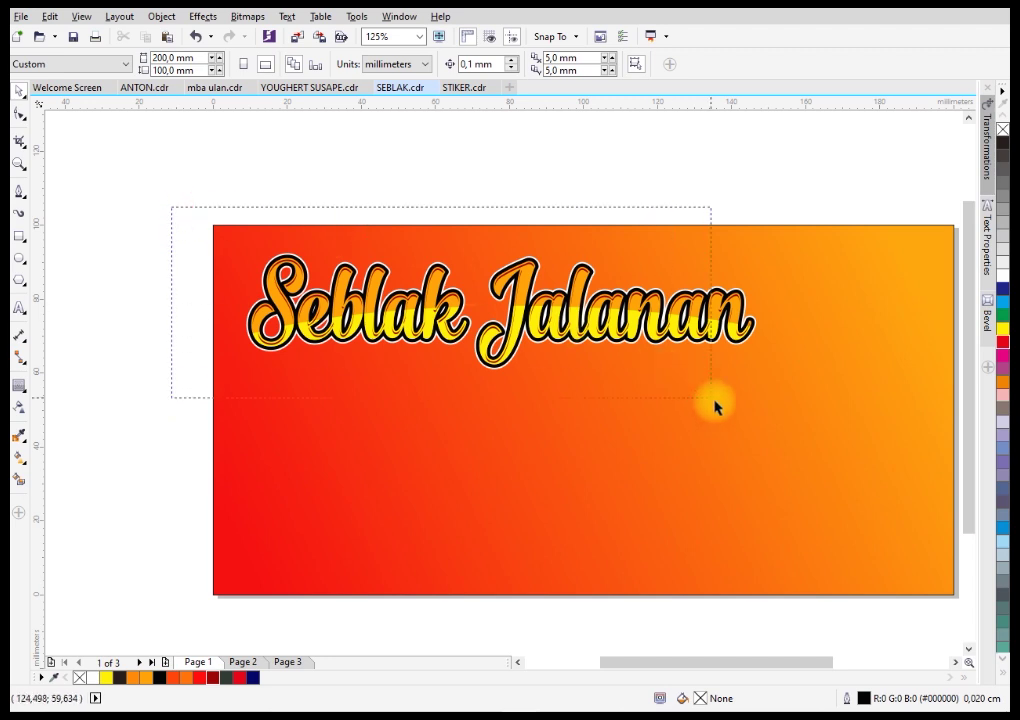
{"action": "left_click_drag", "start_coordinate": [507, 378], "coordinate": [512, 388]}
{"action": "left_click", "coordinate": [474, 178]}
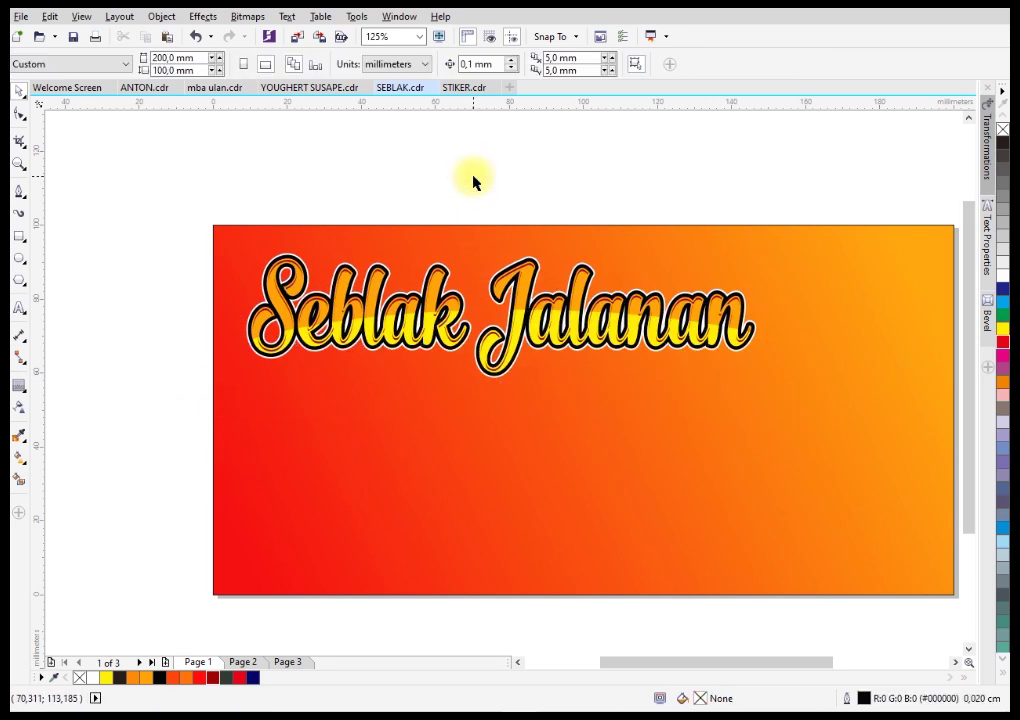
Step: On Page 2, move the food photos, menu text and flame artwork to the area below the page, then return to Page 1
{"action": "left_click", "coordinate": [241, 665]}
{"action": "scroll", "coordinate": [348, 319], "scroll_direction": "down", "scroll_amount": 3}
{"action": "left_click_drag", "start_coordinate": [312, 289], "coordinate": [683, 463]}
{"action": "left_click_drag", "start_coordinate": [624, 418], "coordinate": [573, 566]}
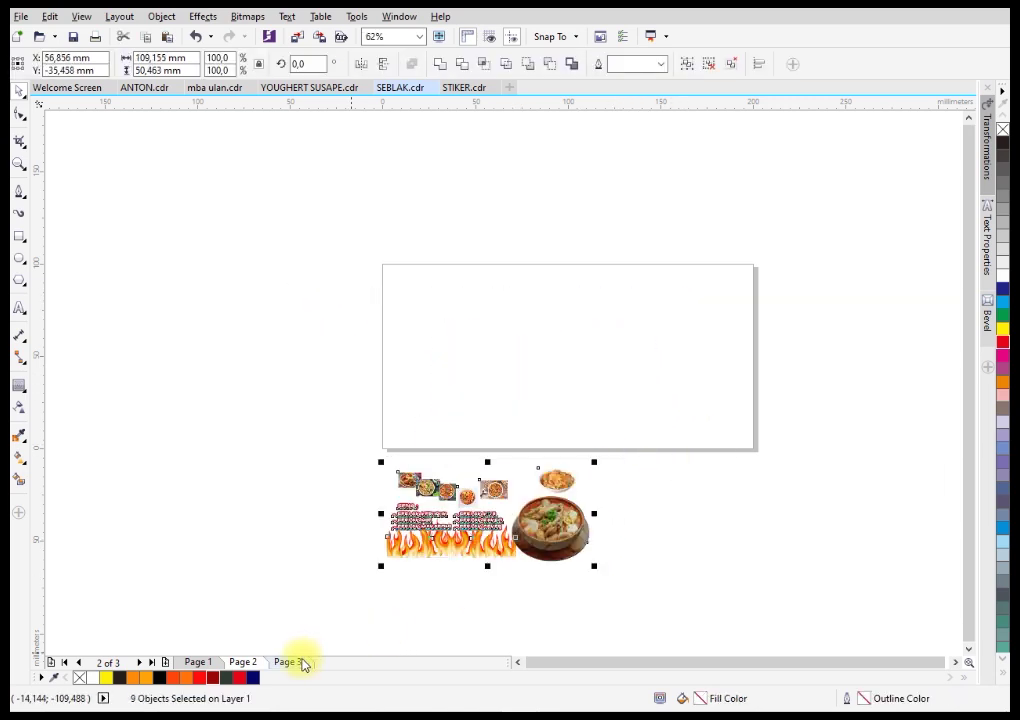
{"action": "left_click", "coordinate": [214, 660]}
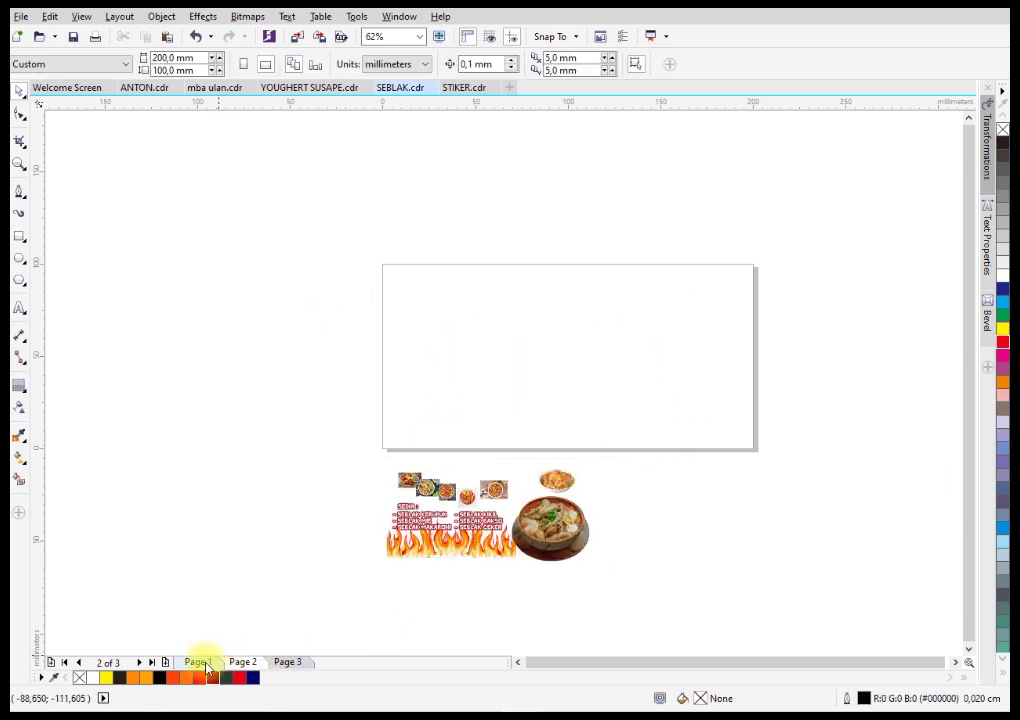
Step: Delete the white outer contour shape behind the "Seblak Jalanan" lettering
{"action": "scroll", "coordinate": [513, 322], "scroll_direction": "up", "scroll_amount": 3}
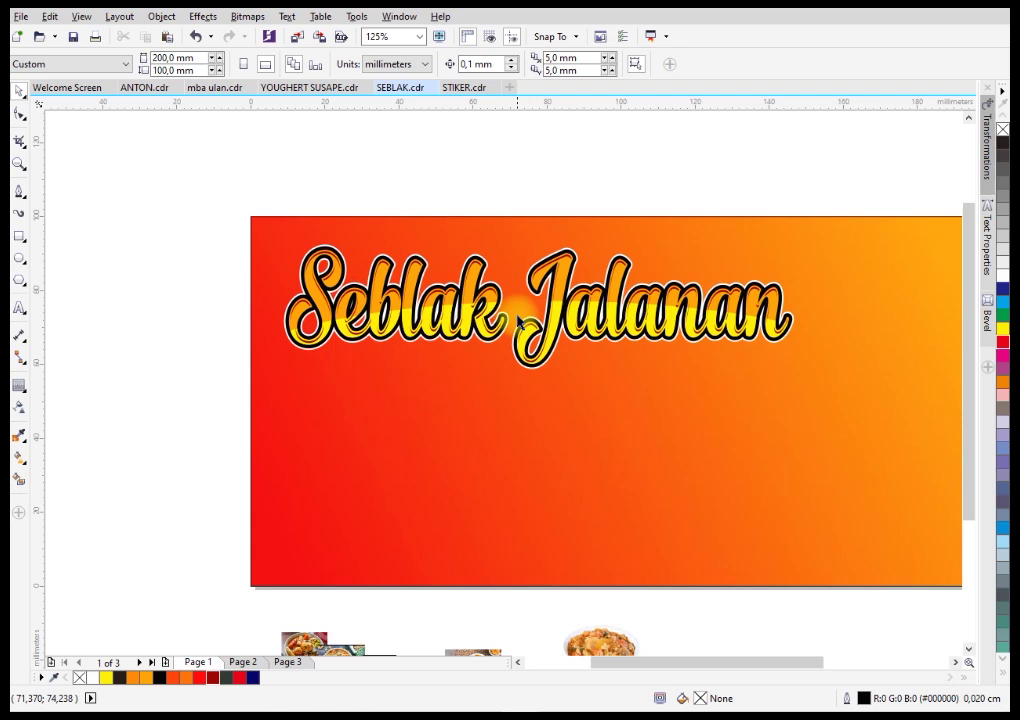
{"action": "scroll", "coordinate": [345, 270], "scroll_direction": "up", "scroll_amount": 4}
{"action": "left_click", "coordinate": [345, 260]}
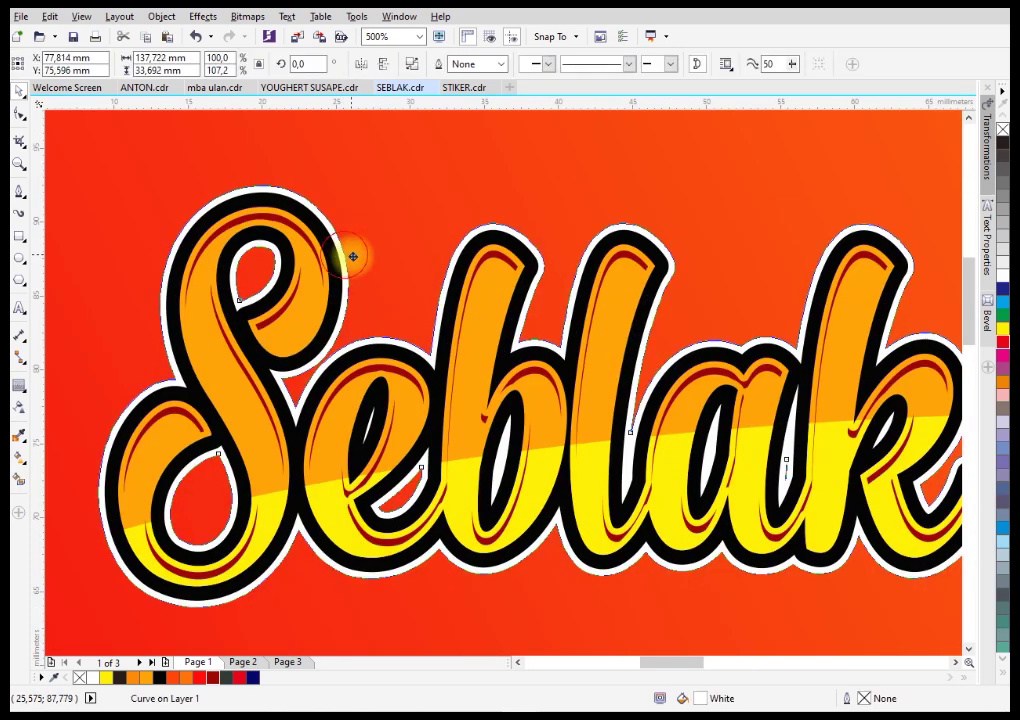
{"action": "key", "text": "Delete"}
{"action": "key", "text": "Delete"}
Step: Add an outside contour of about 0.75 mm to the black lettering shape and break the contour group apart
{"action": "left_click", "coordinate": [330, 228]}
{"action": "left_click", "coordinate": [18, 385]}
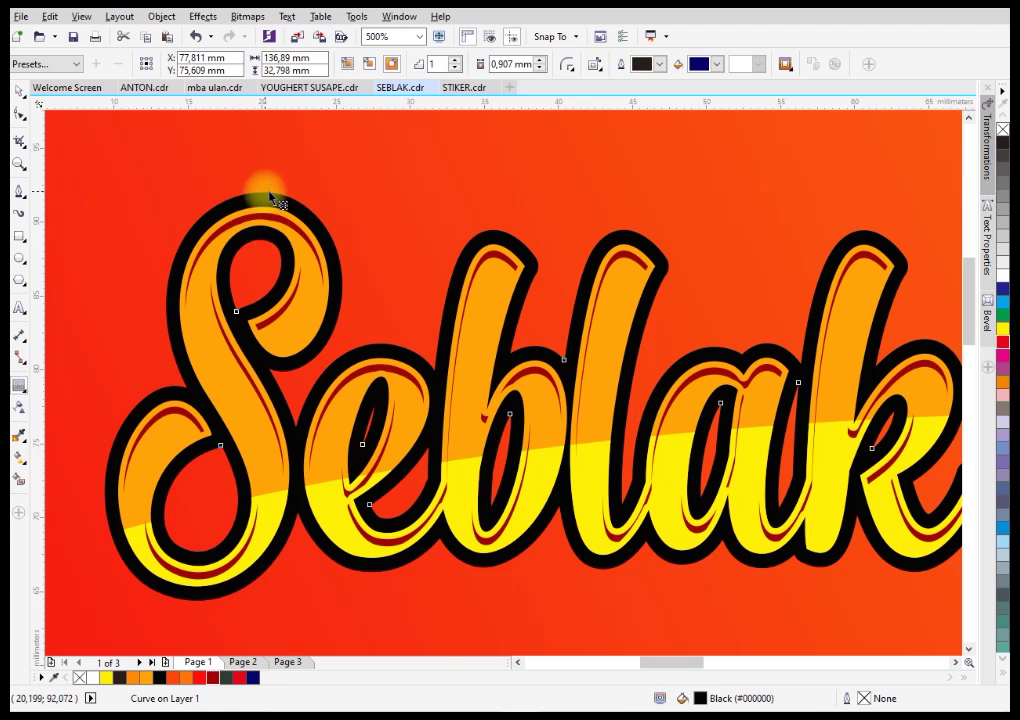
{"action": "mouse_move", "coordinate": [250, 183]}
{"action": "left_mouse_down"}
{"action": "mouse_move", "coordinate": [246, 171]}
{"action": "mouse_move", "coordinate": [266, 187]}
{"action": "left_mouse_up"}
{"action": "right_click", "coordinate": [264, 190]}
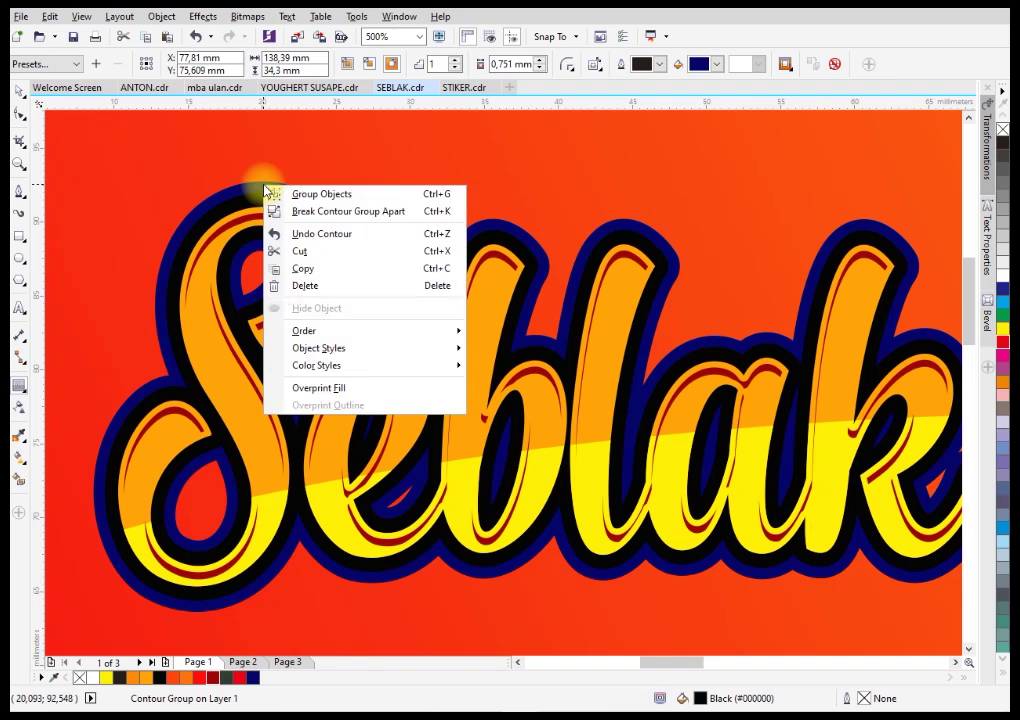
{"action": "left_click", "coordinate": [280, 211]}
{"action": "key", "text": "space"}
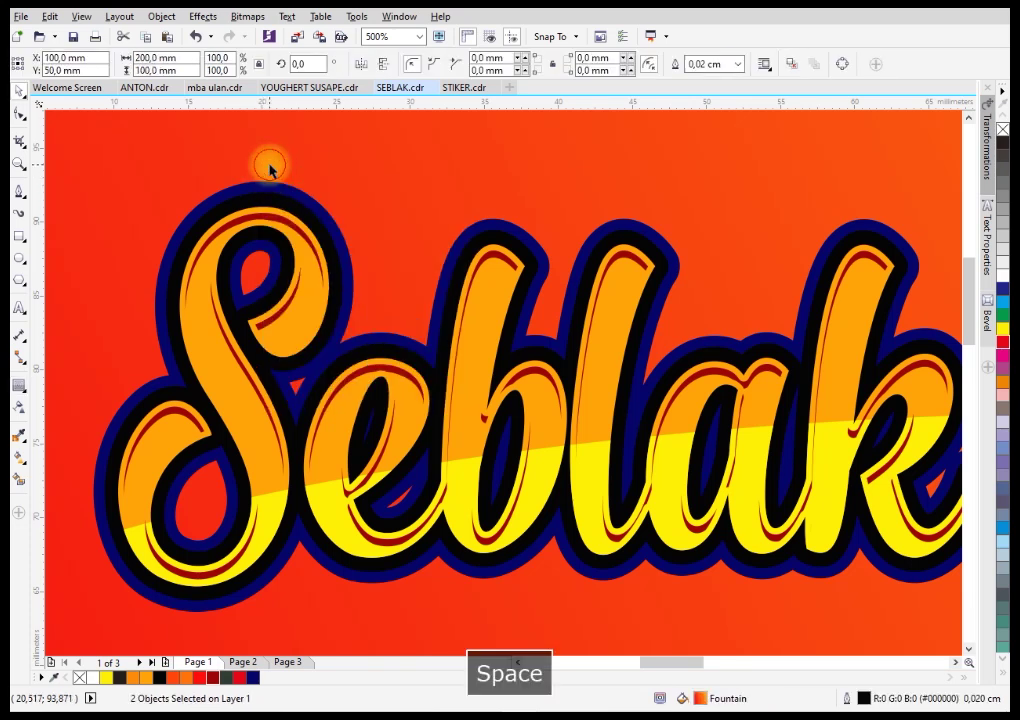
Step: Fill the separated outer contour curve of the lettering white
{"action": "left_click", "coordinate": [270, 190]}
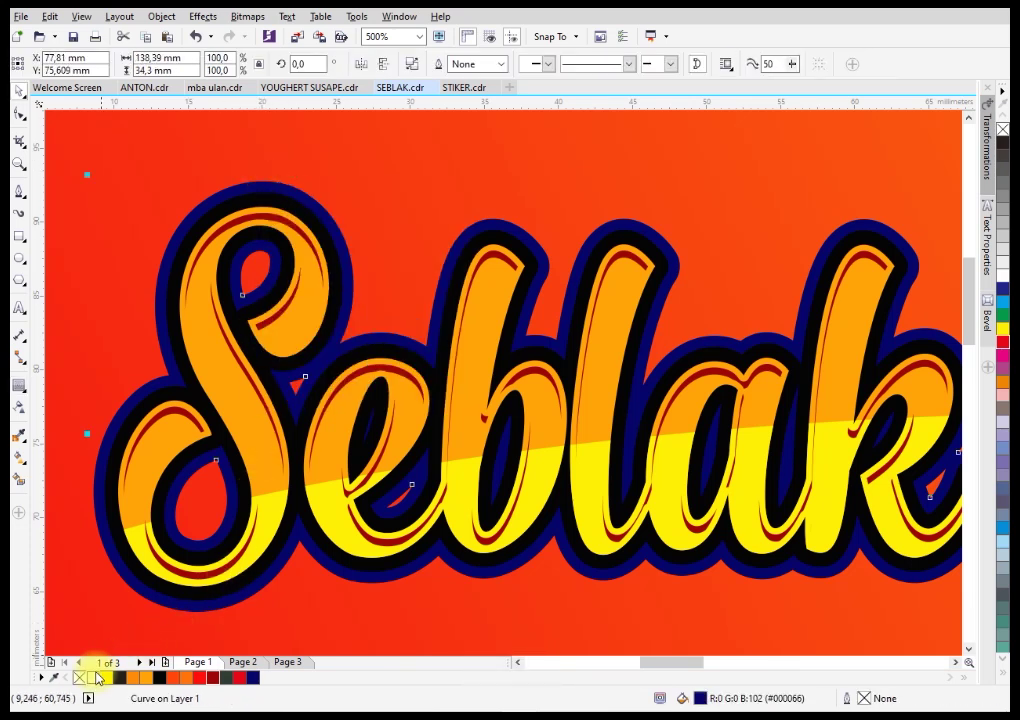
{"action": "left_click", "coordinate": [93, 678]}
{"action": "scroll", "coordinate": [230, 320], "scroll_direction": "down", "scroll_amount": 3}
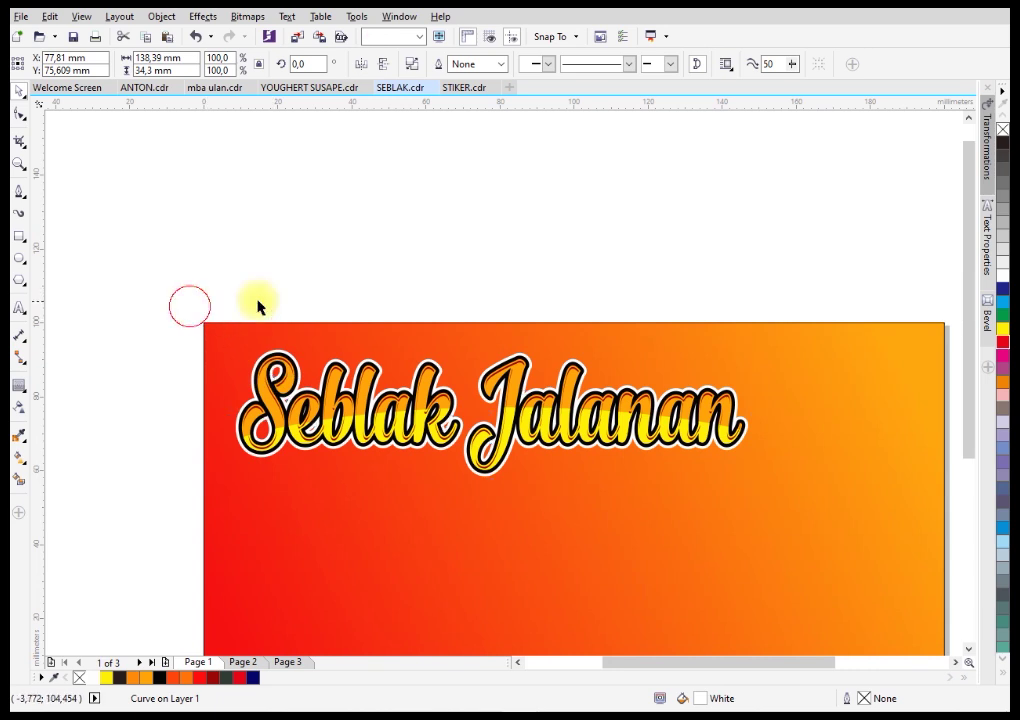
{"action": "left_click", "coordinate": [190, 306]}
Step: Move the "SEDIA" menu text onto the banner beneath the lettering and enlarge it to about 127 mm wide
{"action": "scroll", "coordinate": [357, 303], "scroll_direction": "down", "scroll_amount": 2}
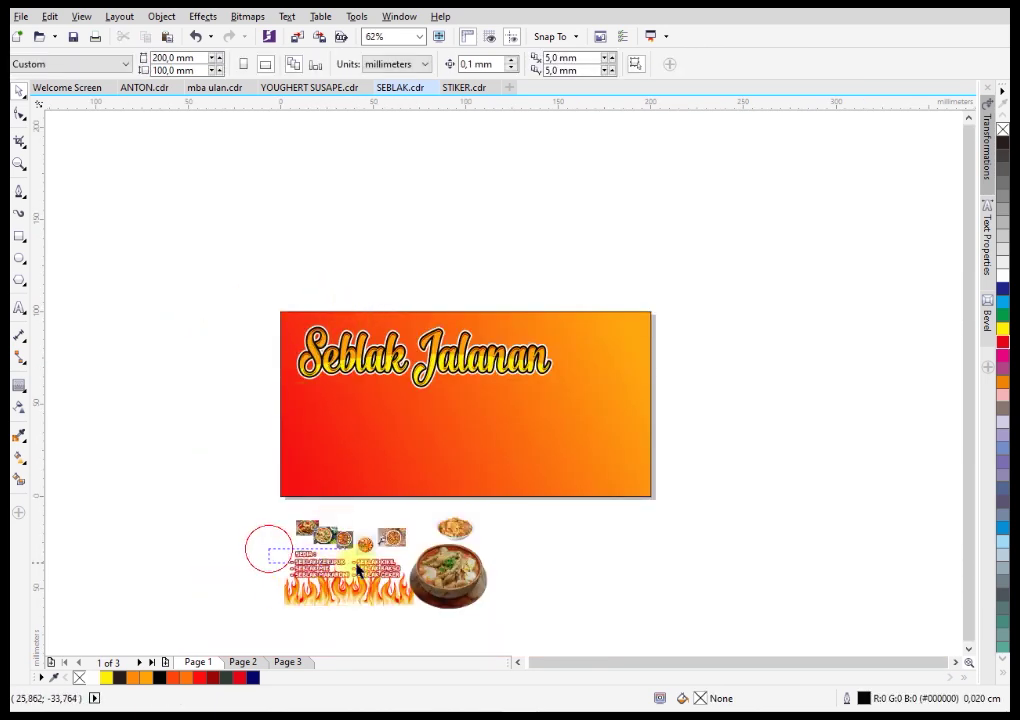
{"action": "left_click_drag", "start_coordinate": [413, 592], "coordinate": [531, 477]}
{"action": "left_click_drag", "start_coordinate": [454, 437], "coordinate": [456, 408]}
{"action": "scroll", "coordinate": [456, 418], "scroll_direction": "up", "scroll_amount": 3}
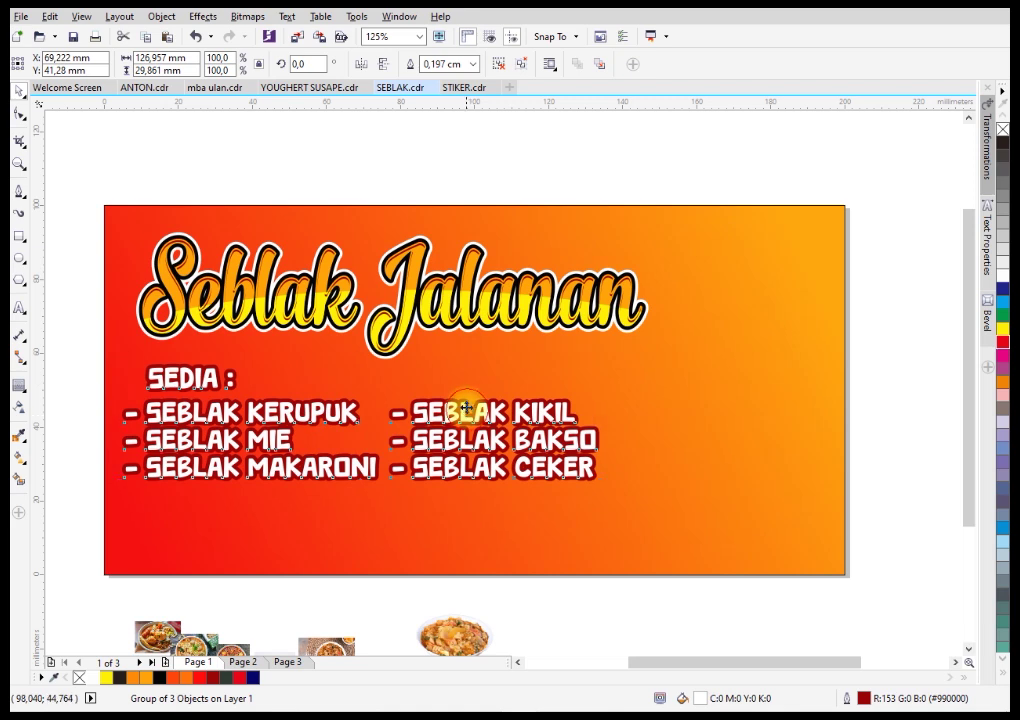
{"action": "scroll", "coordinate": [458, 340], "scroll_direction": "down", "scroll_amount": 3}
Step: Move both cut-out dish photos onto the banner's right part and enlarge the wooden bowl to about 75.5 × 63.5 mm
{"action": "left_click", "coordinate": [470, 490]}
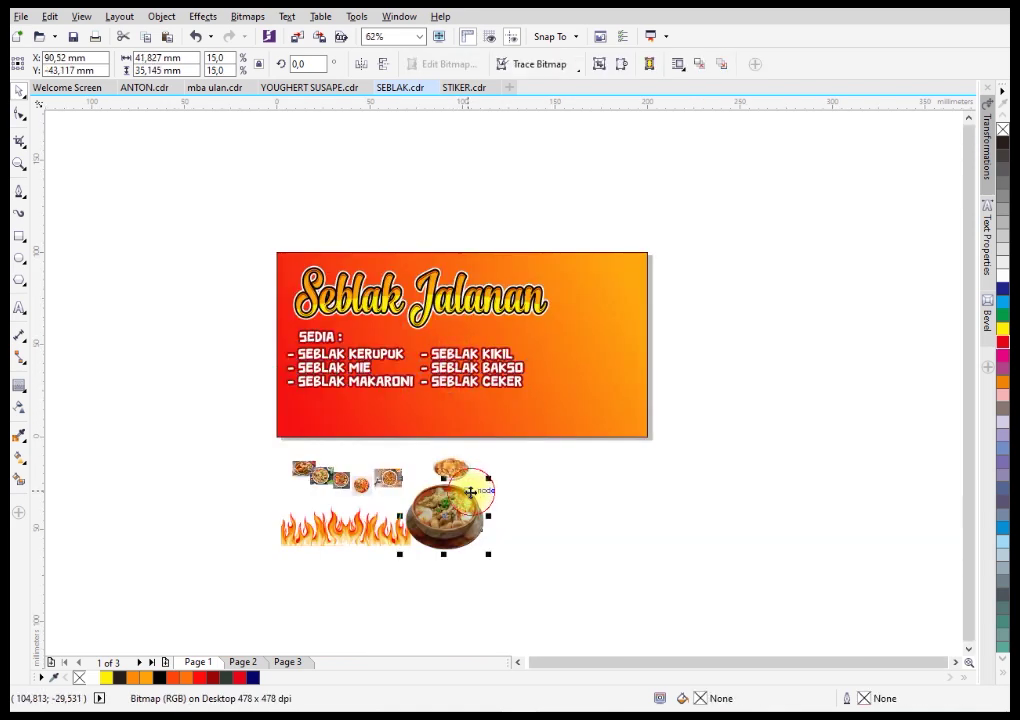
{"action": "left_click", "coordinate": [500, 490]}
{"action": "left_click_drag", "start_coordinate": [476, 490], "coordinate": [632, 395]}
{"action": "left_click_drag", "start_coordinate": [456, 463], "coordinate": [629, 357]}
{"action": "left_click", "coordinate": [633, 449]}
{"action": "left_click_drag", "start_coordinate": [633, 449], "coordinate": [683, 505]}
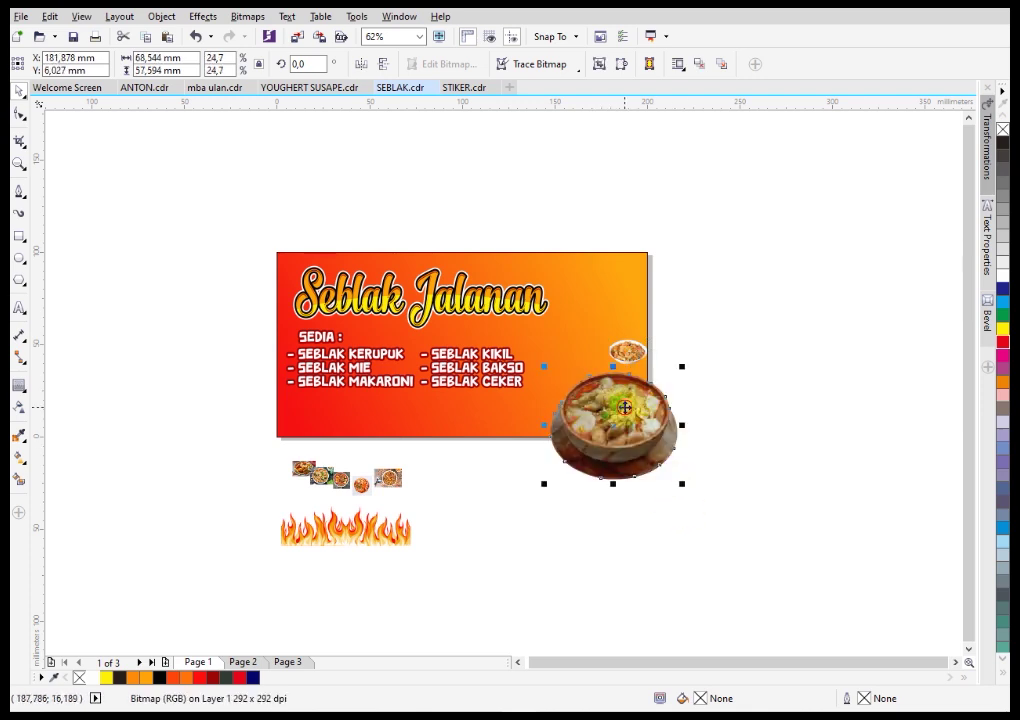
{"action": "left_click_drag", "start_coordinate": [666, 442], "coordinate": [651, 422]}
{"action": "left_click_drag", "start_coordinate": [667, 348], "coordinate": [691, 322]}
{"action": "scroll", "coordinate": [592, 383], "scroll_direction": "up", "scroll_amount": 2}
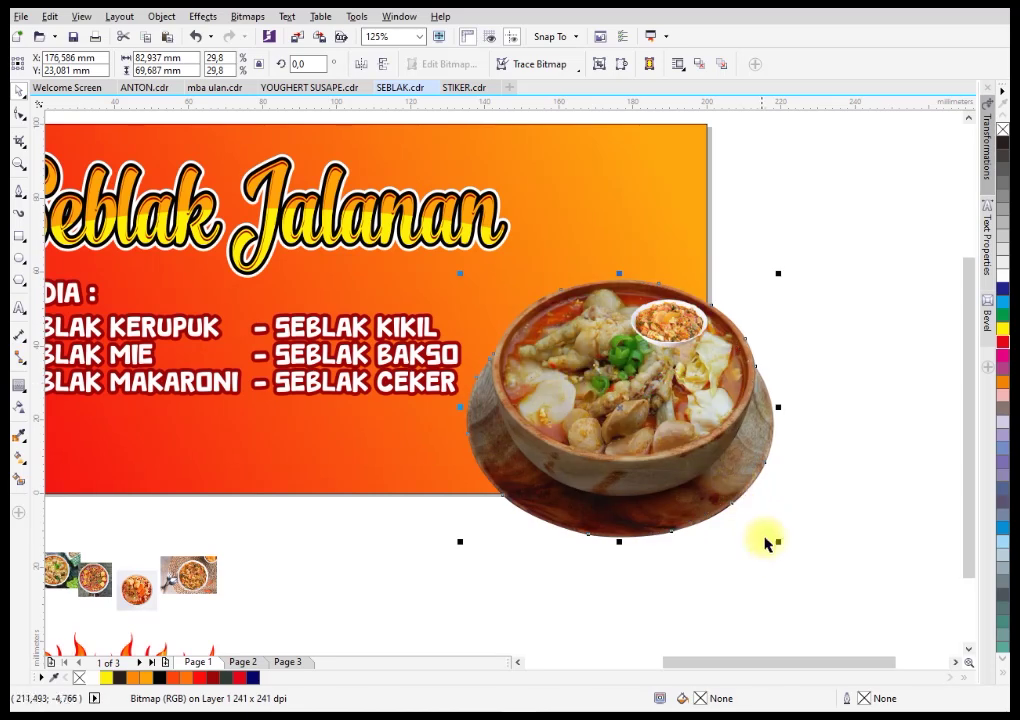
{"action": "left_click_drag", "start_coordinate": [778, 540], "coordinate": [750, 518]}
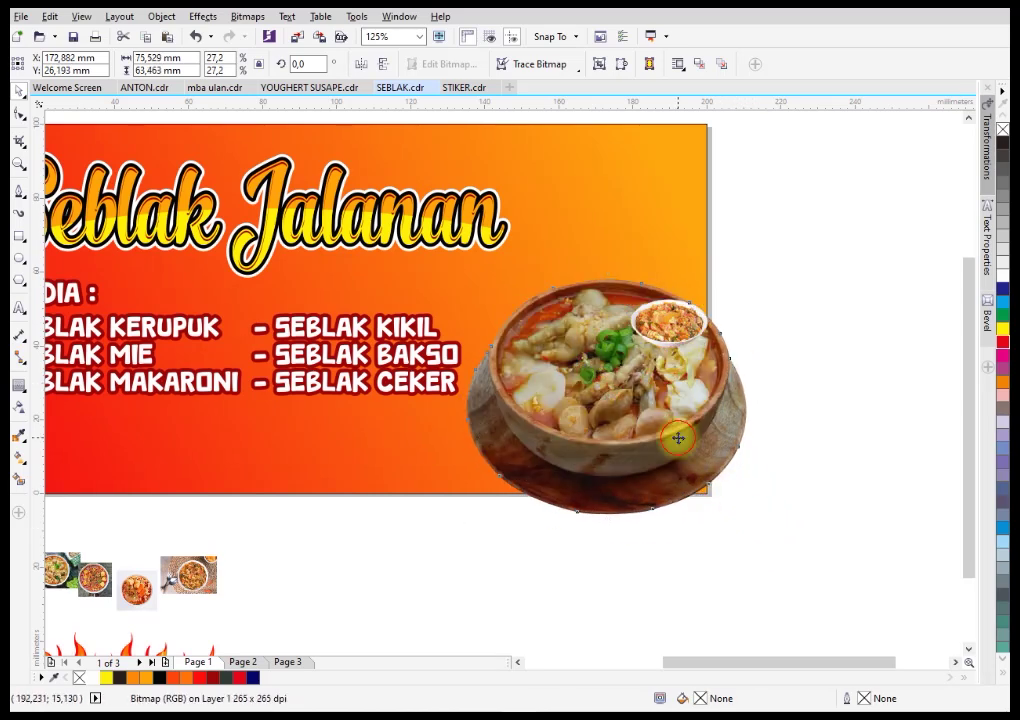
Step: Place the small white dish photo above the wooden bowl near the banner's upper right corner and enlarge it to 24 %
{"action": "left_click_drag", "start_coordinate": [703, 345], "coordinate": [686, 158]}
{"action": "left_click_drag", "start_coordinate": [686, 250], "coordinate": [704, 260]}
{"action": "left_click", "coordinate": [820, 311]}
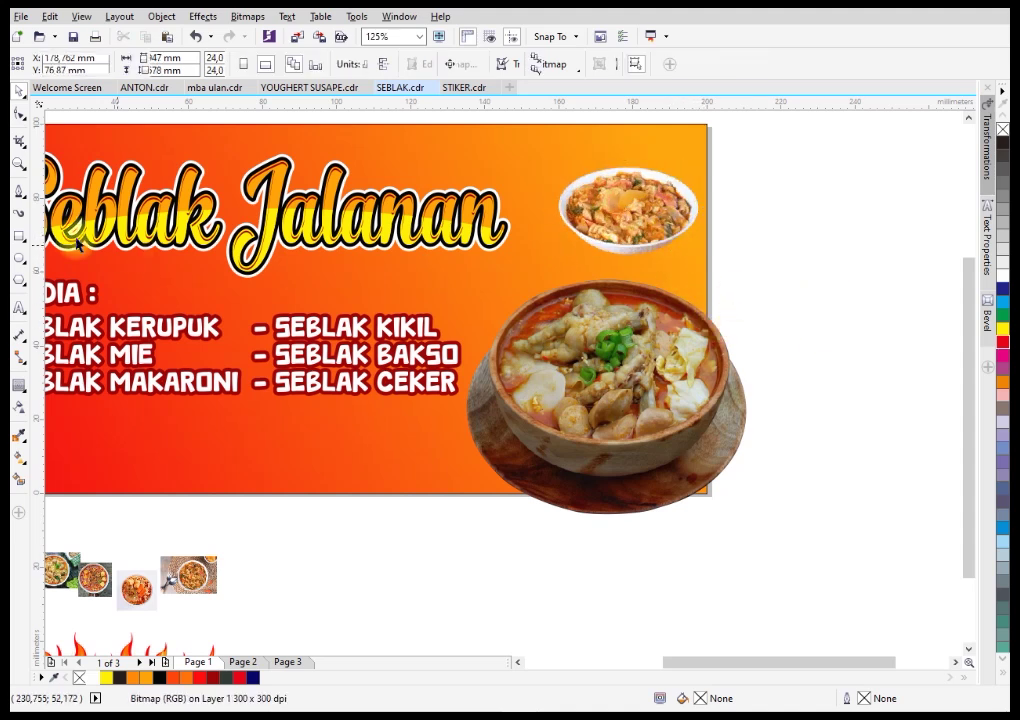
Step: Draw a closed curve of about 109 × 126.5 mm with the Pen tool around both dish photos, extending past the banner's edges
{"action": "scroll", "coordinate": [658, 171], "scroll_direction": "down", "scroll_amount": 3}
{"action": "scroll", "coordinate": [626, 171], "scroll_direction": "up", "scroll_amount": 3}
{"action": "left_click", "coordinate": [628, 166]}
{"action": "left_click_drag", "start_coordinate": [523, 244], "coordinate": [512, 272]}
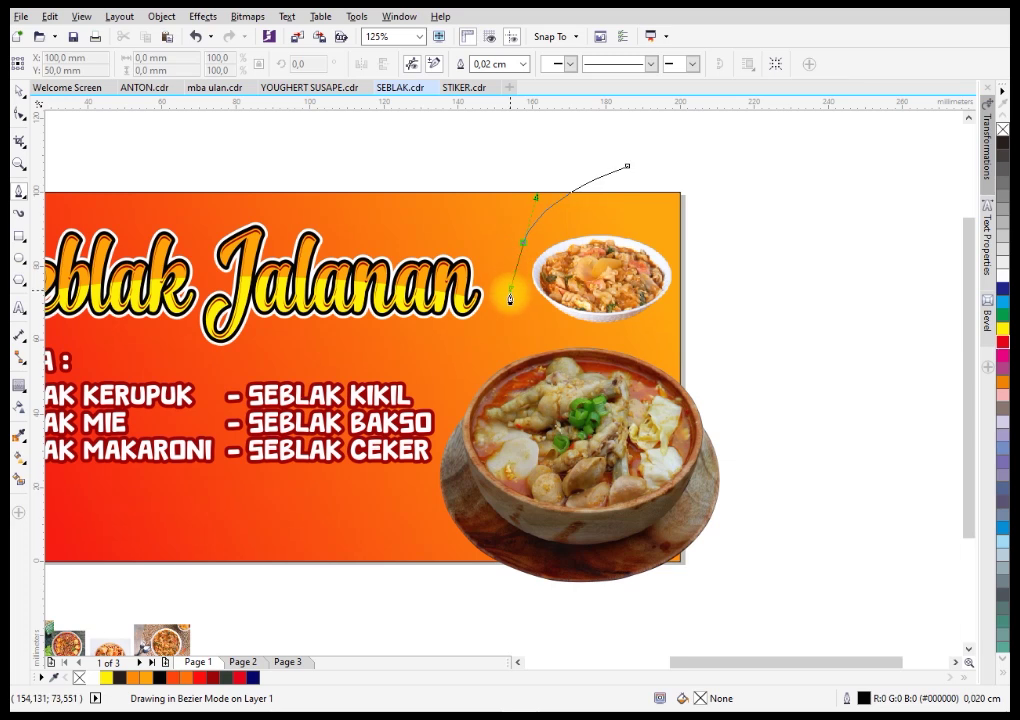
{"action": "left_click", "coordinate": [520, 330]}
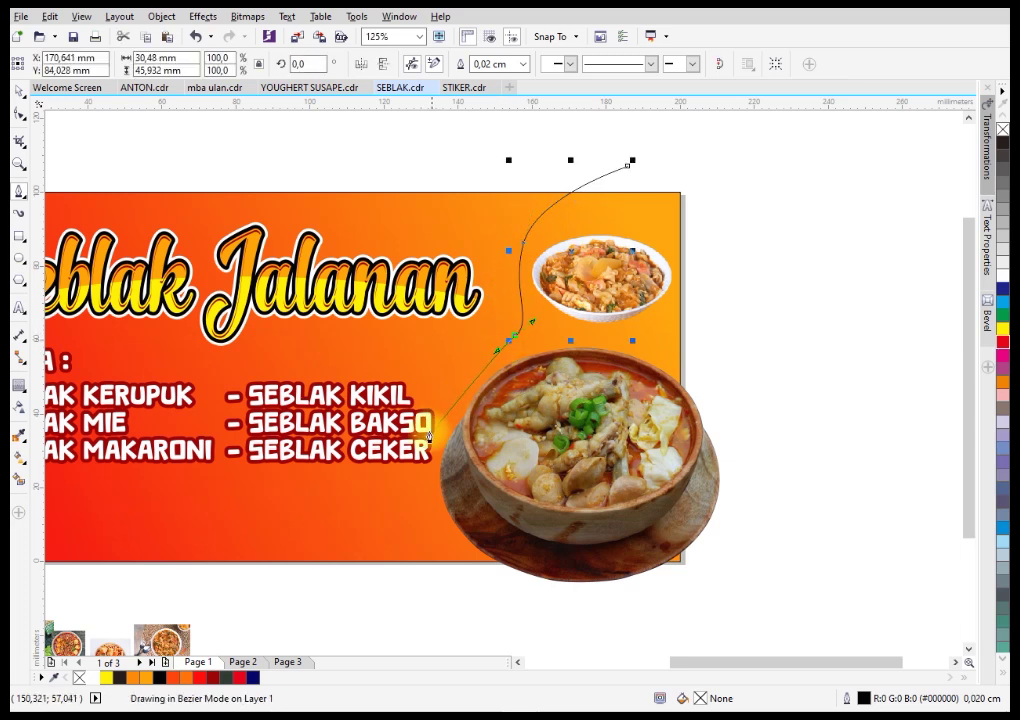
{"action": "left_click_drag", "start_coordinate": [417, 481], "coordinate": [432, 589]}
{"action": "left_click", "coordinate": [530, 631]}
{"action": "left_click", "coordinate": [808, 580]}
{"action": "left_click_drag", "start_coordinate": [770, 202], "coordinate": [750, 190]}
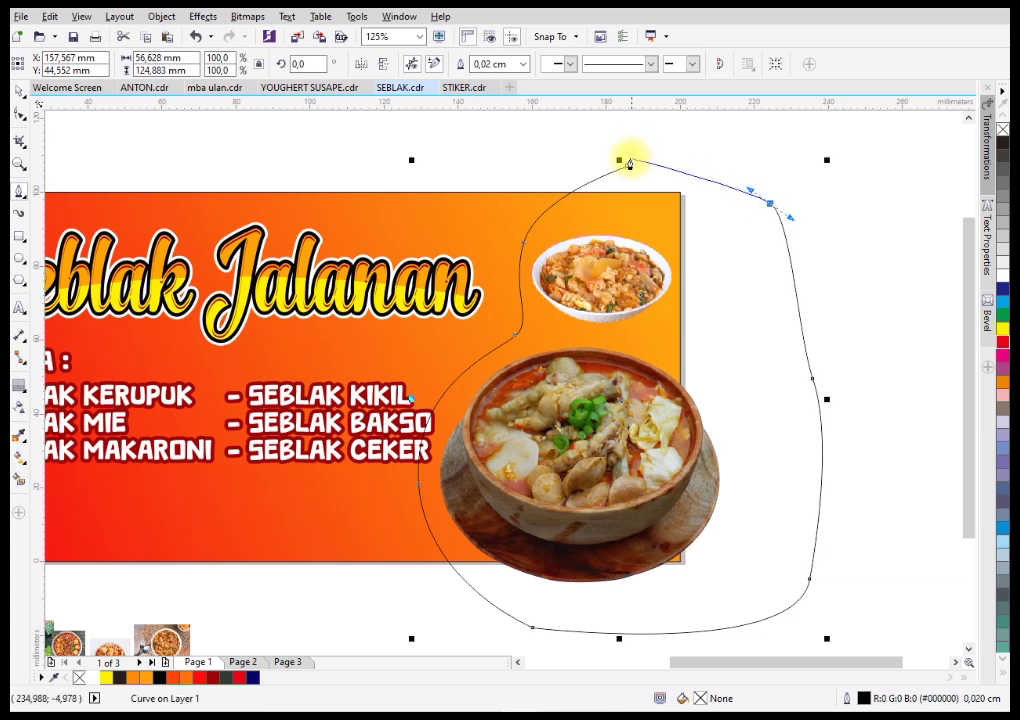
{"action": "left_click", "coordinate": [630, 172]}
{"action": "key", "text": "space"}
{"action": "left_click", "coordinate": [790, 173]}
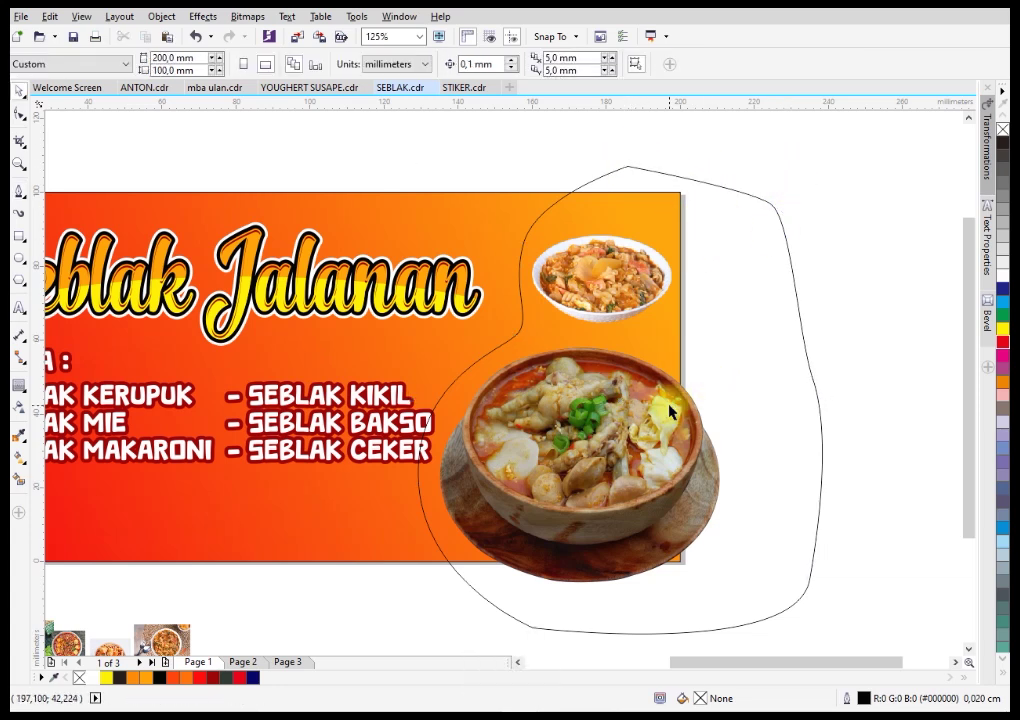
Step: Fill the closed curve white, remove its outline and PowerClip it inside the gradient background rectangle
{"action": "left_click", "coordinate": [803, 366]}
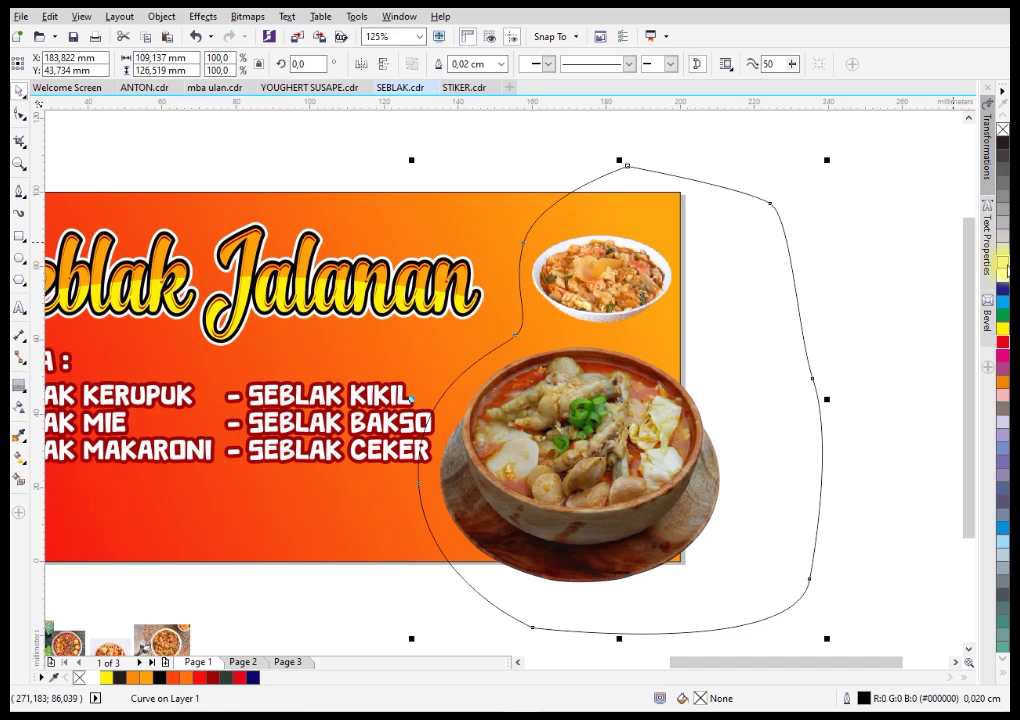
{"action": "left_click", "coordinate": [1001, 262]}
{"action": "right_click", "coordinate": [1000, 131]}
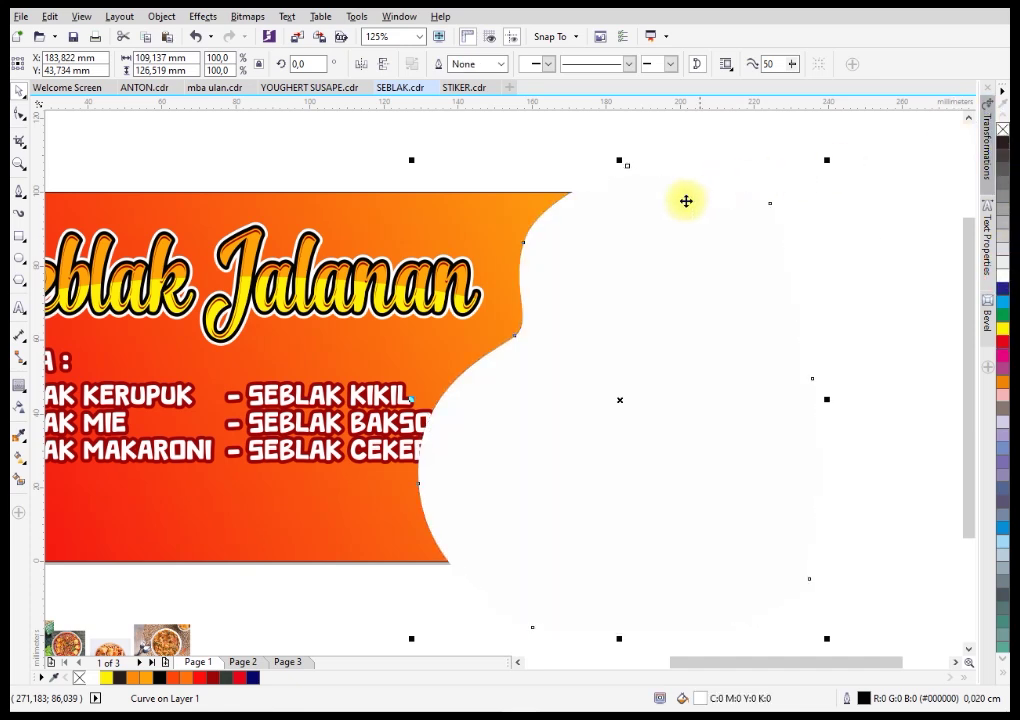
{"action": "right_click", "coordinate": [579, 232]}
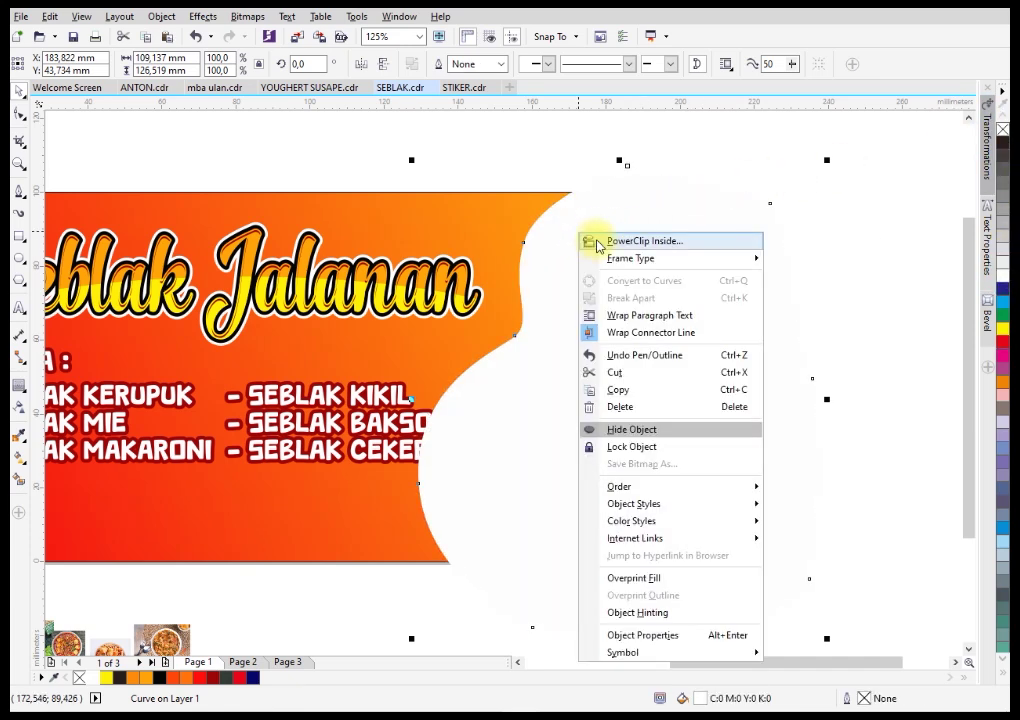
{"action": "left_click", "coordinate": [596, 243]}
{"action": "left_click", "coordinate": [478, 220]}
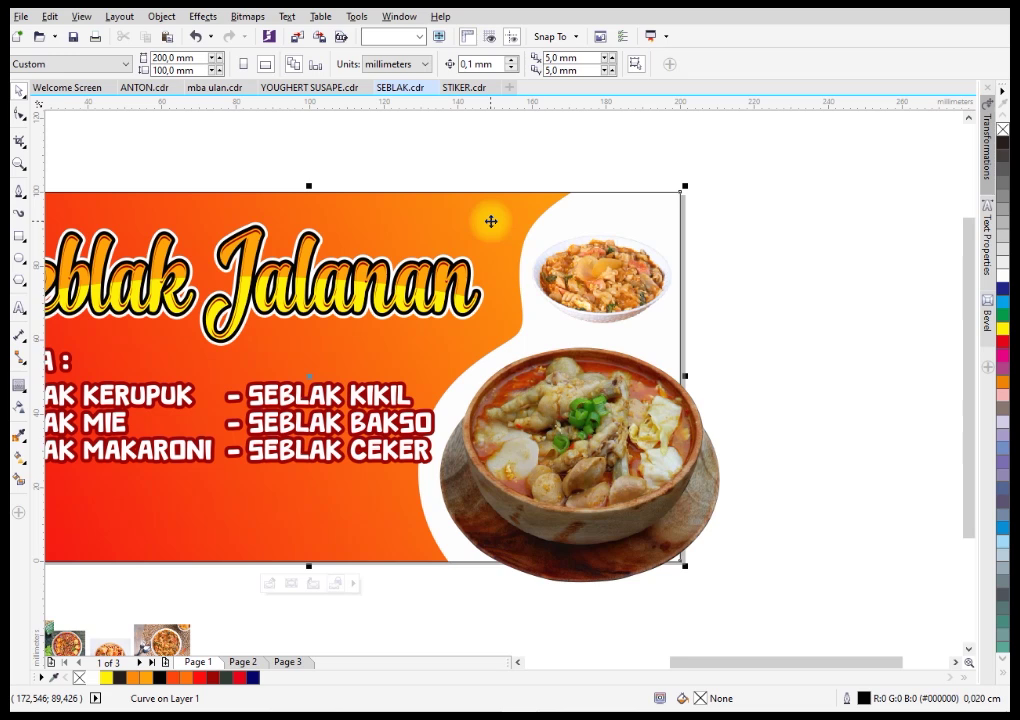
Step: Adjust the size of the small dish photo and shift it up about 2 mm within the white area
{"action": "left_click", "coordinate": [679, 262]}
{"action": "left_click_drag", "start_coordinate": [679, 229], "coordinate": [684, 221]}
{"action": "left_click_drag", "start_coordinate": [604, 261], "coordinate": [607, 263]}
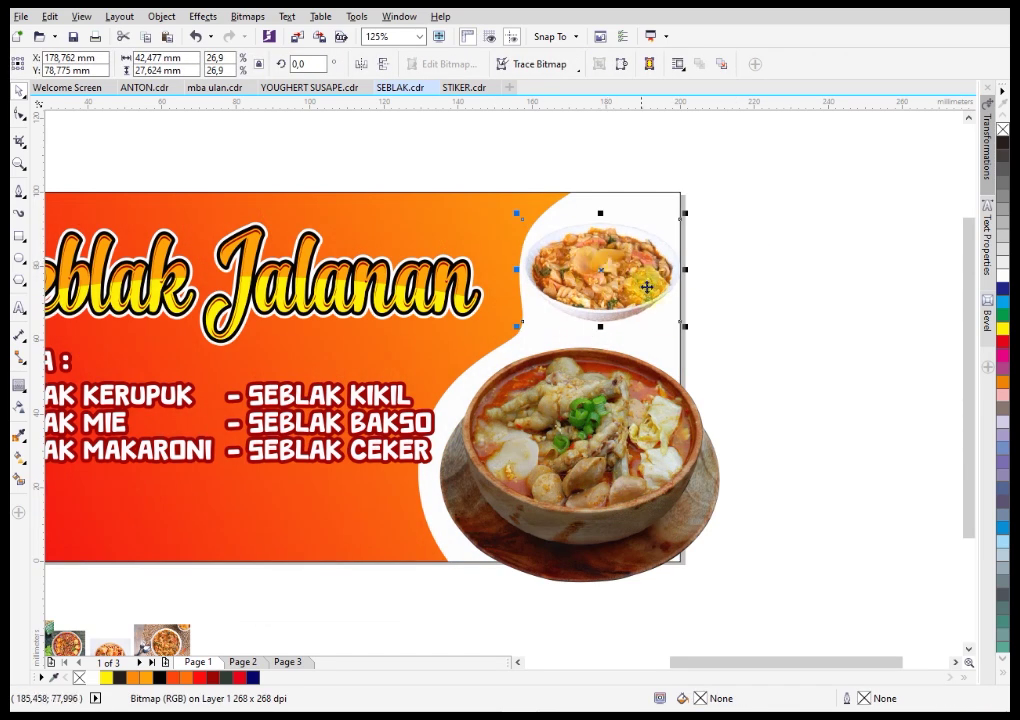
{"action": "left_click_drag", "start_coordinate": [687, 330], "coordinate": [670, 320]}
{"action": "left_click", "coordinate": [714, 375]}
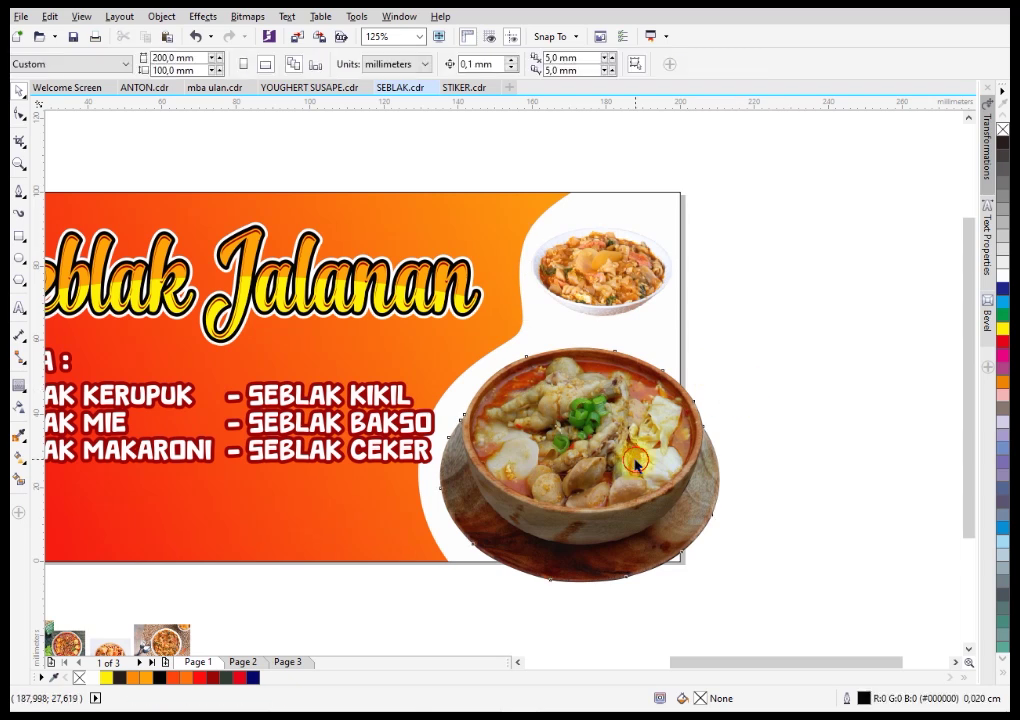
Step: Enlarge the wooden bowl photo slightly and PowerClip it inside the gradient background rectangle
{"action": "left_click", "coordinate": [720, 418]}
{"action": "mouse_move", "coordinate": [725, 344]}
{"action": "left_mouse_down"}
{"action": "mouse_move", "coordinate": [740, 335]}
{"action": "mouse_move", "coordinate": [729, 330]}
{"action": "mouse_move", "coordinate": [733, 339]}
{"action": "left_mouse_up"}
{"action": "right_click", "coordinate": [651, 411]}
{"action": "left_click", "coordinate": [608, 380]}
{"action": "right_click", "coordinate": [638, 414]}
{"action": "left_click", "coordinate": [668, 291]}
{"action": "left_click", "coordinate": [745, 285]}
Step: Reduce the menu text group to about 120.7 × 28.4 mm so it clears the white area
{"action": "scroll", "coordinate": [745, 300], "scroll_direction": "down", "scroll_amount": 2}
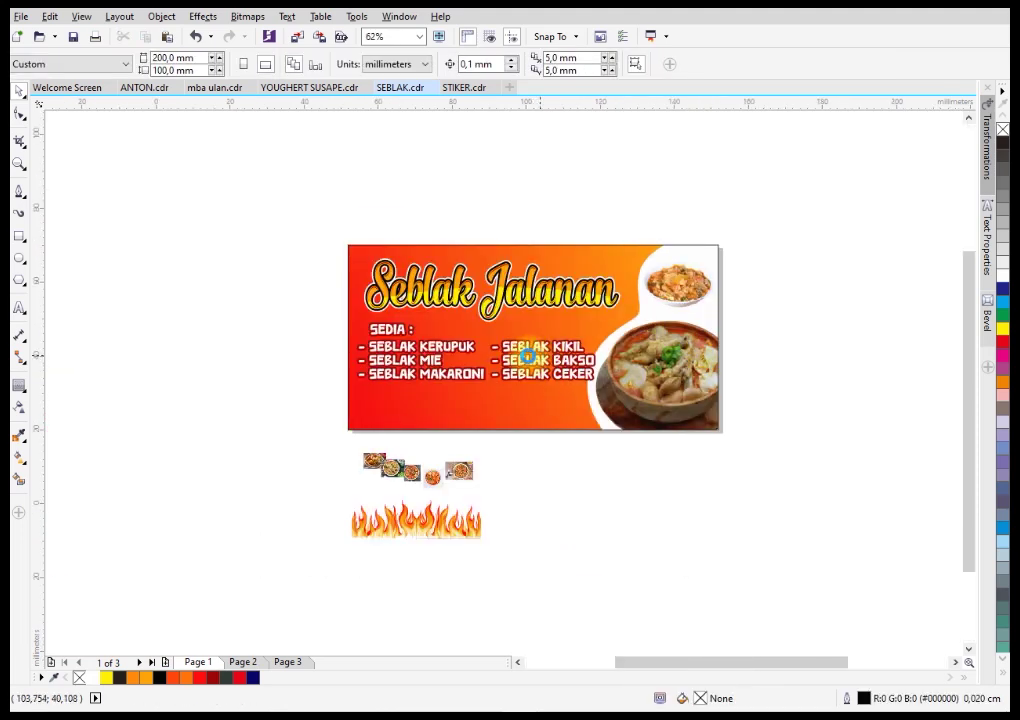
{"action": "scroll", "coordinate": [536, 356], "scroll_direction": "up", "scroll_amount": 2}
{"action": "left_click_drag", "start_coordinate": [513, 392], "coordinate": [629, 419]}
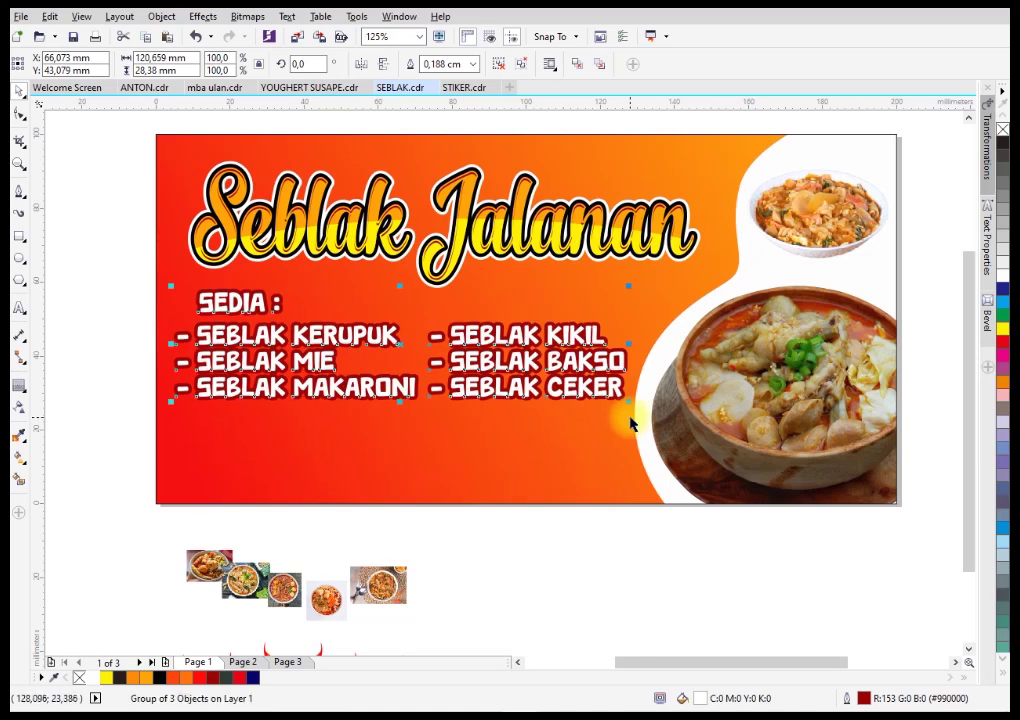
{"action": "scroll", "coordinate": [550, 348], "scroll_direction": "down", "scroll_amount": 3}
{"action": "left_click", "coordinate": [530, 483]}
Step: Draw a rectangle about 19.7 × 16.7 mm below the menu text, round its corners to about 2.1 mm and duplicate it to the right
{"action": "scroll", "coordinate": [405, 471], "scroll_direction": "up", "scroll_amount": 3}
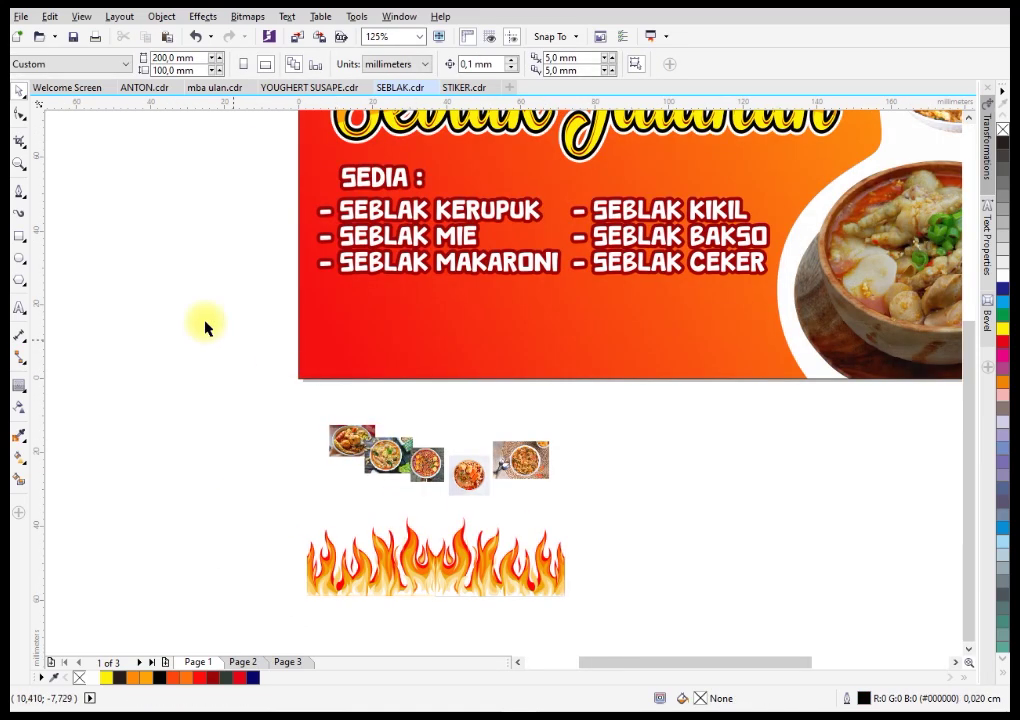
{"action": "left_click", "coordinate": [20, 244]}
{"action": "left_click_drag", "start_coordinate": [327, 297], "coordinate": [400, 358]}
{"action": "key", "text": "space"}
{"action": "left_click_drag", "start_coordinate": [329, 299], "coordinate": [447, 325]}
{"action": "key", "text": "space"}
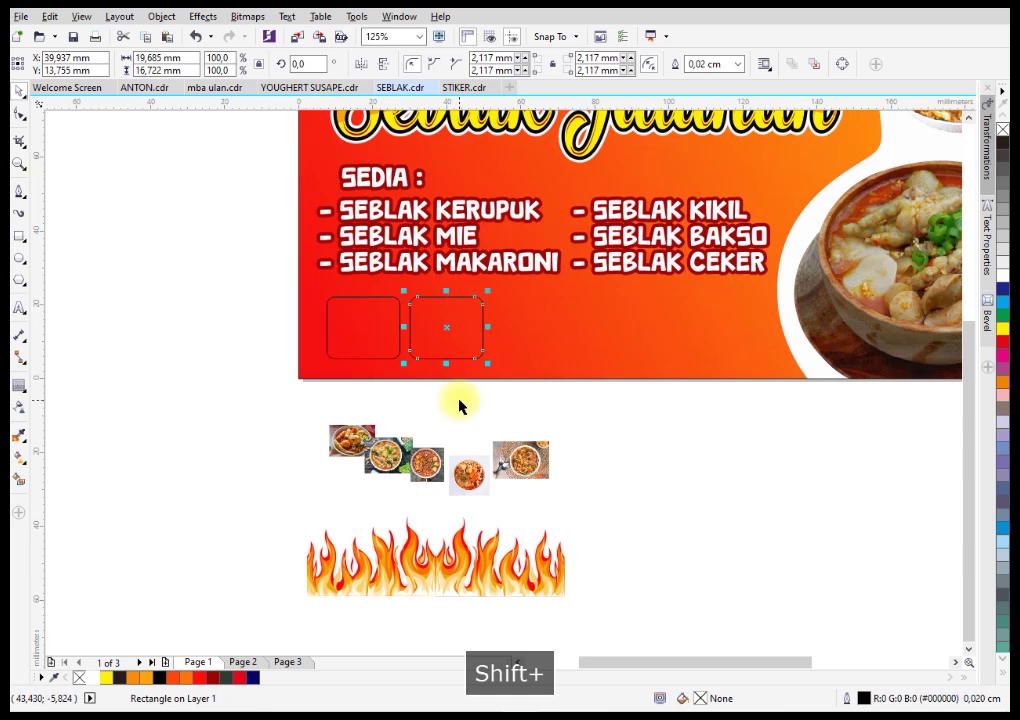
Step: Extend the copies to a row of six rounded frames and narrow the row so each frame is about 17.7 mm wide
{"action": "left_click_drag", "start_coordinate": [291, 405], "coordinate": [824, 262]}
{"action": "left_click_drag", "start_coordinate": [820, 327], "coordinate": [776, 320]}
{"action": "left_click", "coordinate": [603, 449]}
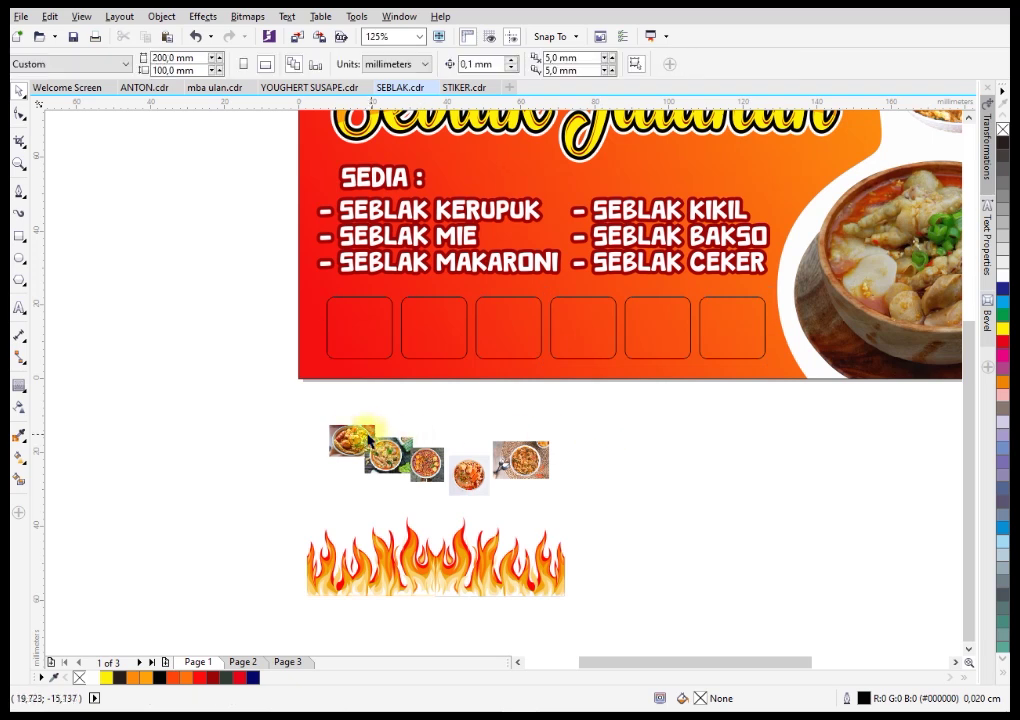
Step: PowerClip the first food photo inside the first rounded frame and enlarge it there to about 21.7 × 14.9 mm
{"action": "left_click", "coordinate": [345, 437]}
{"action": "right_click", "coordinate": [341, 437]}
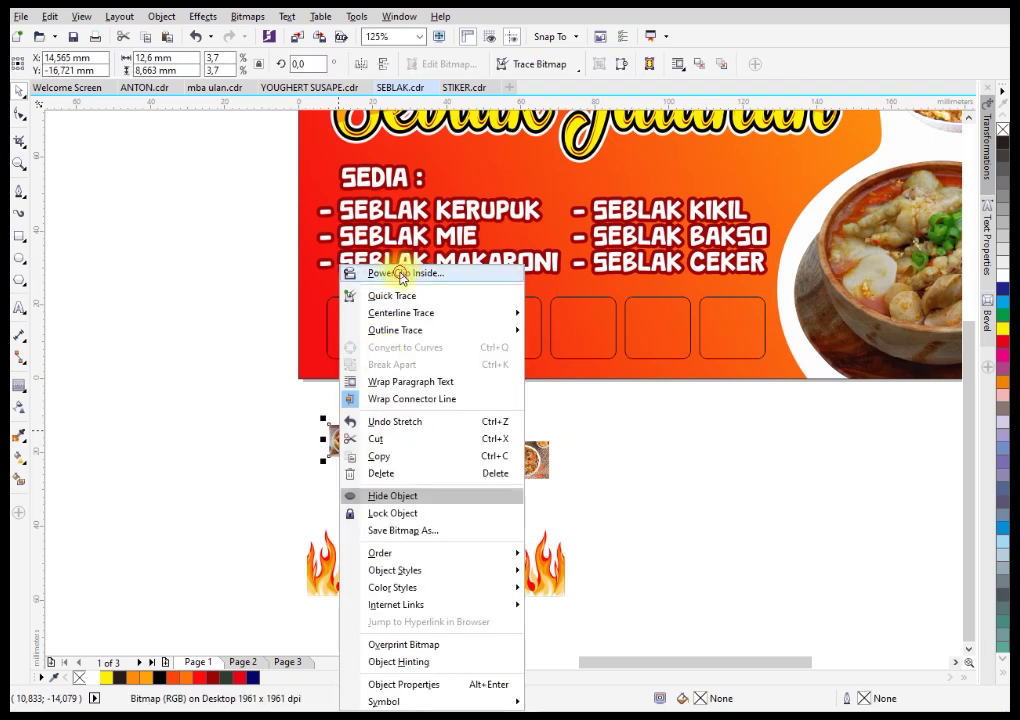
{"action": "left_click", "coordinate": [402, 276]}
{"action": "left_click", "coordinate": [361, 326]}
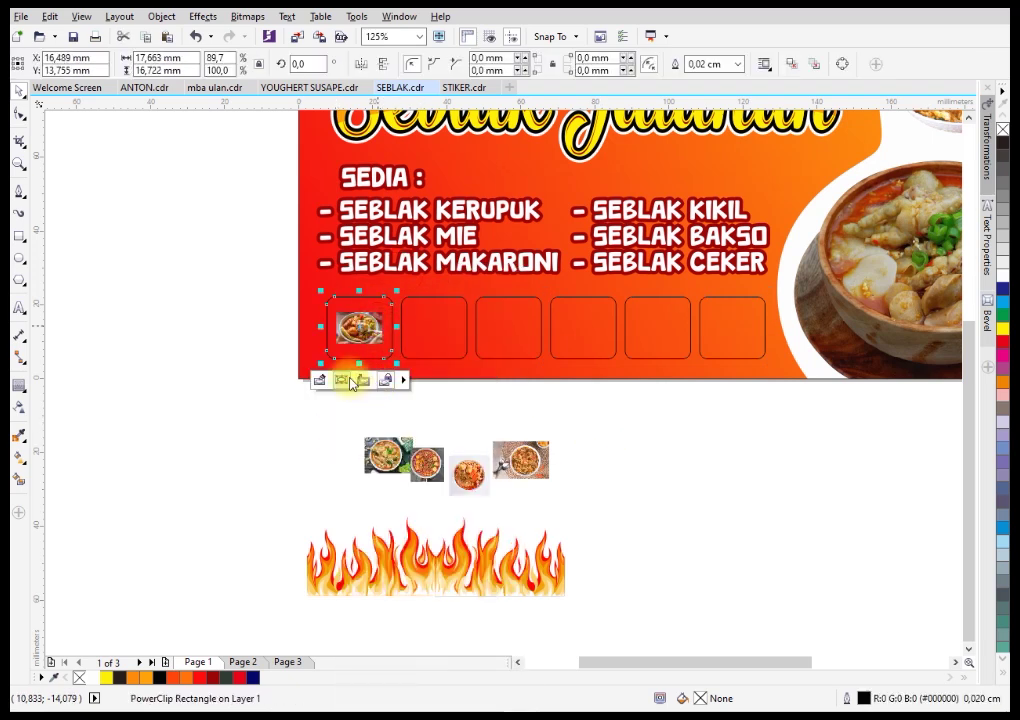
{"action": "left_click", "coordinate": [345, 383]}
{"action": "scroll", "coordinate": [361, 326], "scroll_direction": "up", "scroll_amount": 2}
{"action": "left_click_drag", "start_coordinate": [407, 371], "coordinate": [451, 403]}
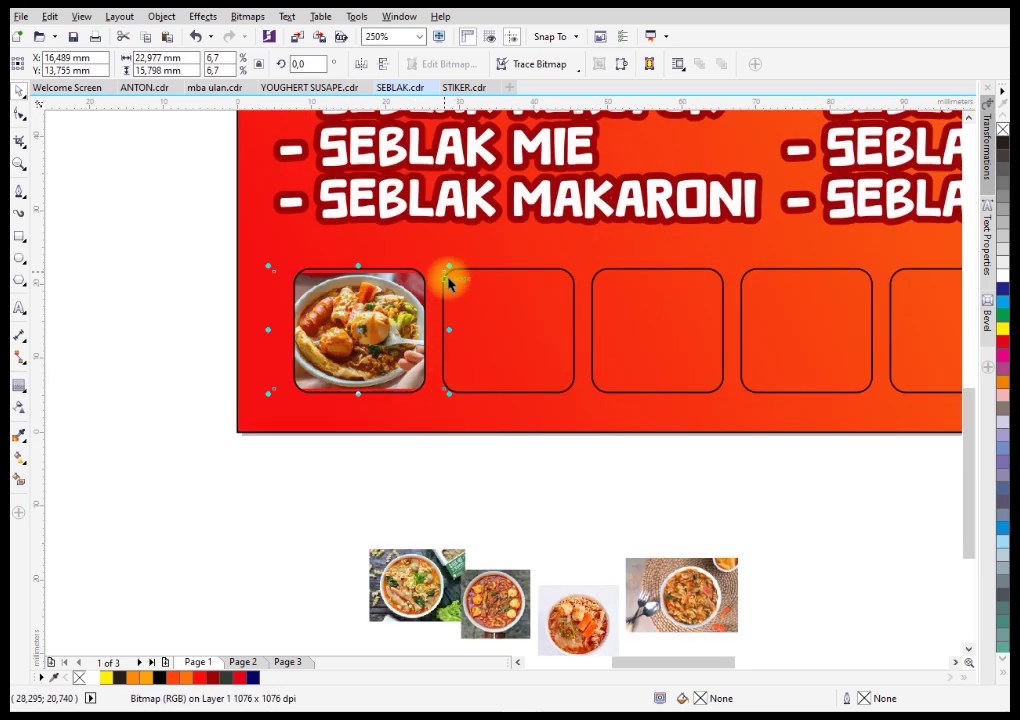
{"action": "left_click_drag", "start_coordinate": [448, 264], "coordinate": [448, 267]}
Step: Sample the dark brown from the first photo's upper edge with the Color Eyedropper and fill the first frame with it
{"action": "scroll", "coordinate": [335, 288], "scroll_direction": "up", "scroll_amount": 2}
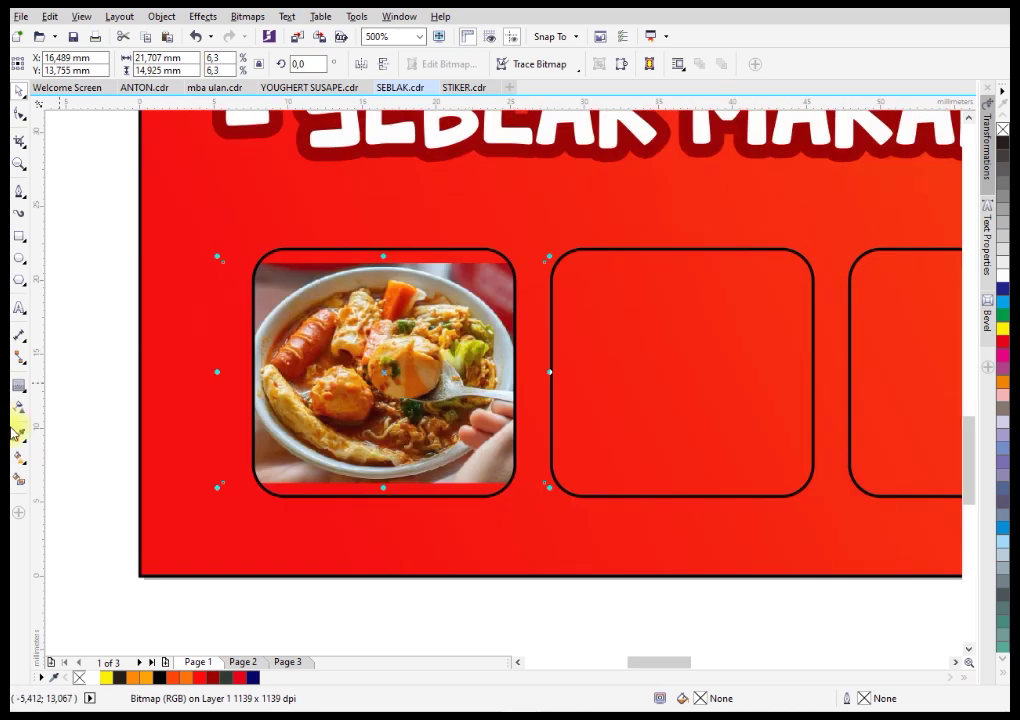
{"action": "left_click", "coordinate": [18, 438]}
{"action": "left_click", "coordinate": [331, 251]}
{"action": "scroll", "coordinate": [331, 251], "scroll_direction": "down", "scroll_amount": 2}
{"action": "key", "text": "space"}
Step: PowerClip the noodle soup photo inside the second rounded frame and enlarge it there to about 24 × 18 mm
{"action": "left_click_drag", "start_coordinate": [412, 556], "coordinate": [417, 458]}
{"action": "right_click", "coordinate": [419, 460]}
{"action": "left_click", "coordinate": [484, 22]}
{"action": "left_click", "coordinate": [521, 364]}
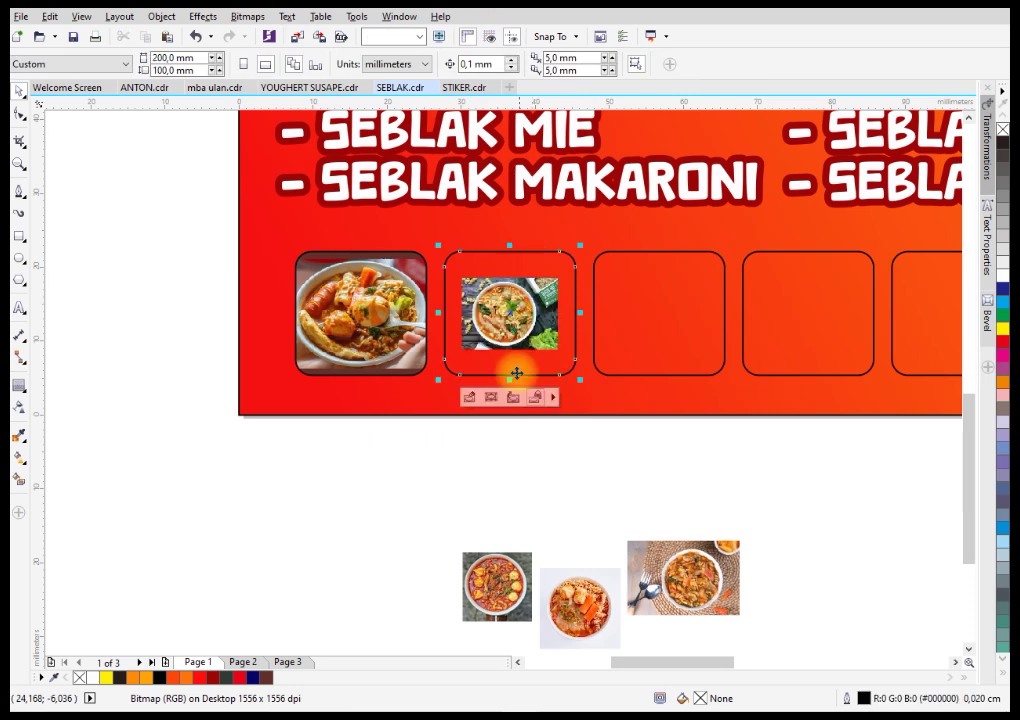
{"action": "left_click", "coordinate": [491, 398]}
{"action": "left_click_drag", "start_coordinate": [565, 353], "coordinate": [607, 388]}
{"action": "left_click_drag", "start_coordinate": [552, 338], "coordinate": [561, 338]}
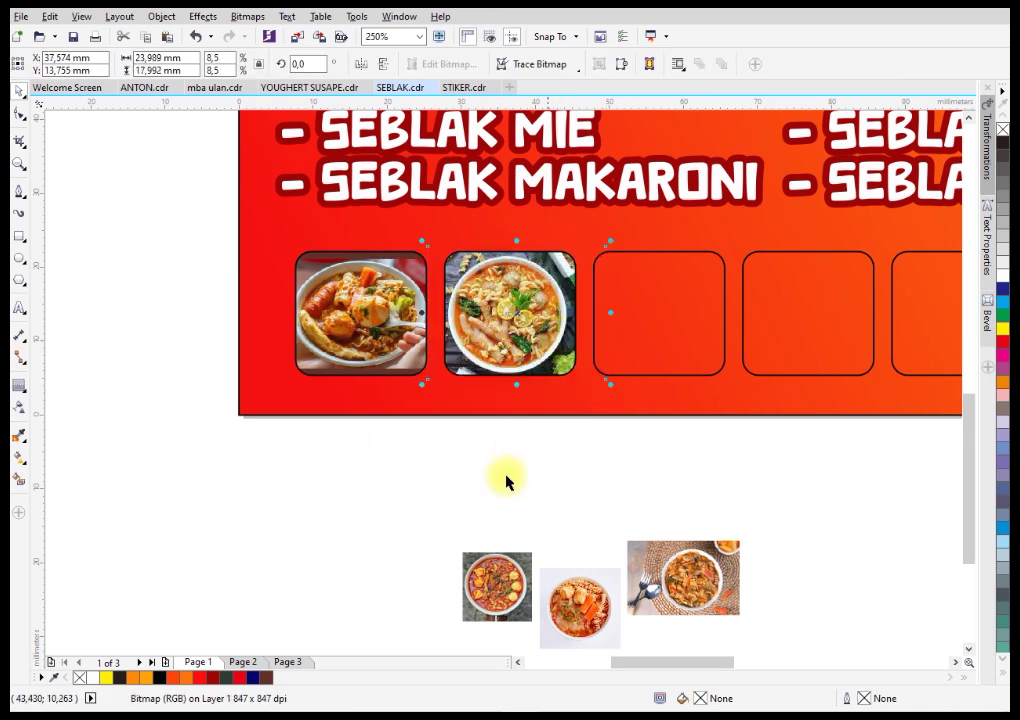
Step: PowerClip the red soup photo with halved eggs inside the third rounded frame, then enlarge and centre it to fill the frame
{"action": "right_click", "coordinate": [497, 588]}
{"action": "left_click", "coordinate": [556, 146]}
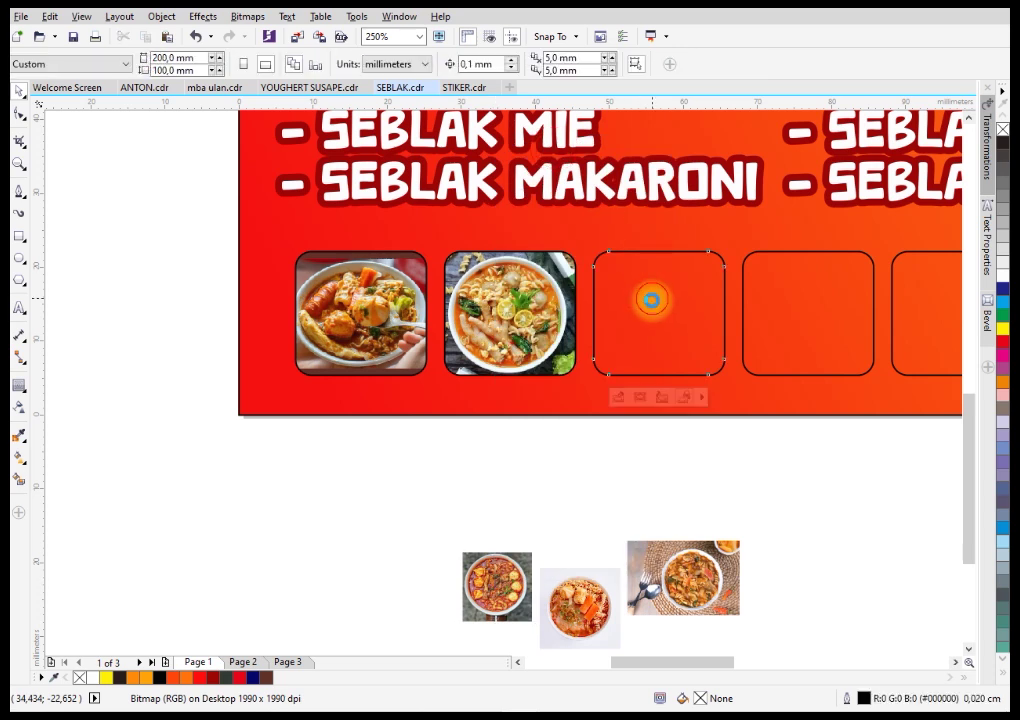
{"action": "left_click", "coordinate": [653, 296]}
{"action": "left_click", "coordinate": [648, 396]}
{"action": "left_click_drag", "start_coordinate": [698, 350], "coordinate": [740, 387]}
{"action": "scroll", "coordinate": [730, 265], "scroll_direction": "up", "scroll_amount": 2}
{"action": "left_click_drag", "start_coordinate": [680, 304], "coordinate": [677, 308]}
{"action": "scroll", "coordinate": [531, 313], "scroll_direction": "down", "scroll_amount": 2}
Step: PowerClip the white-background noodle photo inside the fourth rounded frame and enlarge it there to fill the frame
{"action": "left_click_drag", "start_coordinate": [480, 617], "coordinate": [506, 500]}
{"action": "right_click", "coordinate": [506, 500]}
{"action": "left_click", "coordinate": [530, 66]}
{"action": "left_click", "coordinate": [675, 301]}
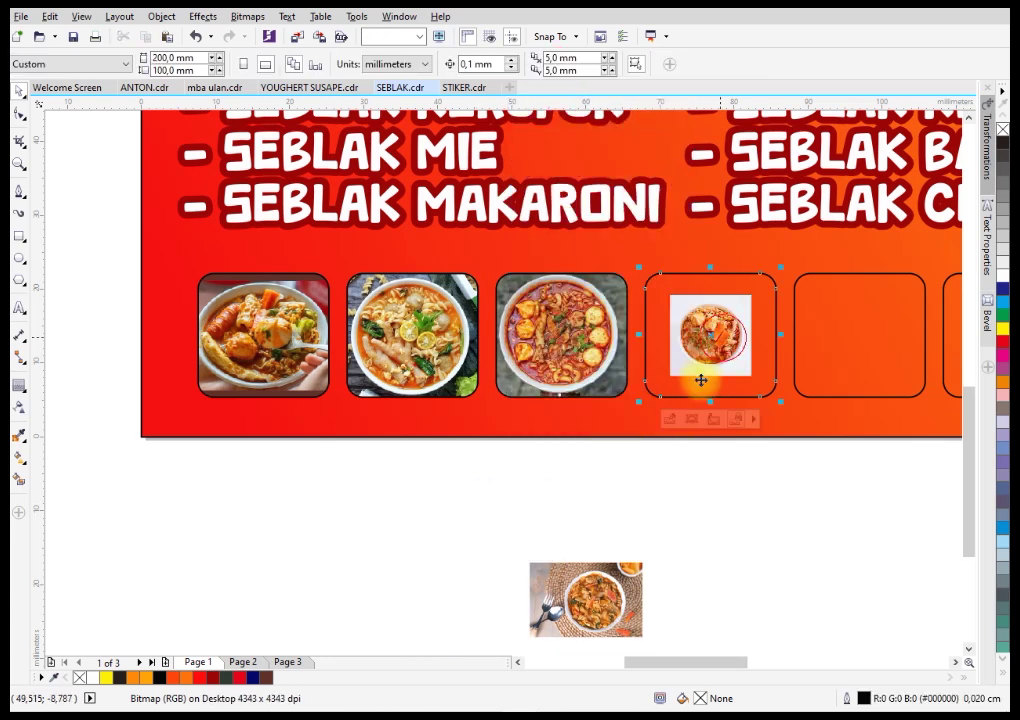
{"action": "left_click_drag", "start_coordinate": [754, 381], "coordinate": [792, 414]}
{"action": "scroll", "coordinate": [738, 425], "scroll_direction": "down", "scroll_amount": 3}
Step: PowerClip the photo with the woven mat inside the fifth rounded frame and enlarge it there to about 28.8 × 19.2 mm
{"action": "left_click_drag", "start_coordinate": [615, 530], "coordinate": [756, 451]}
{"action": "scroll", "coordinate": [756, 451], "scroll_direction": "up", "scroll_amount": 3}
{"action": "right_click", "coordinate": [738, 455]}
{"action": "left_click", "coordinate": [786, 16]}
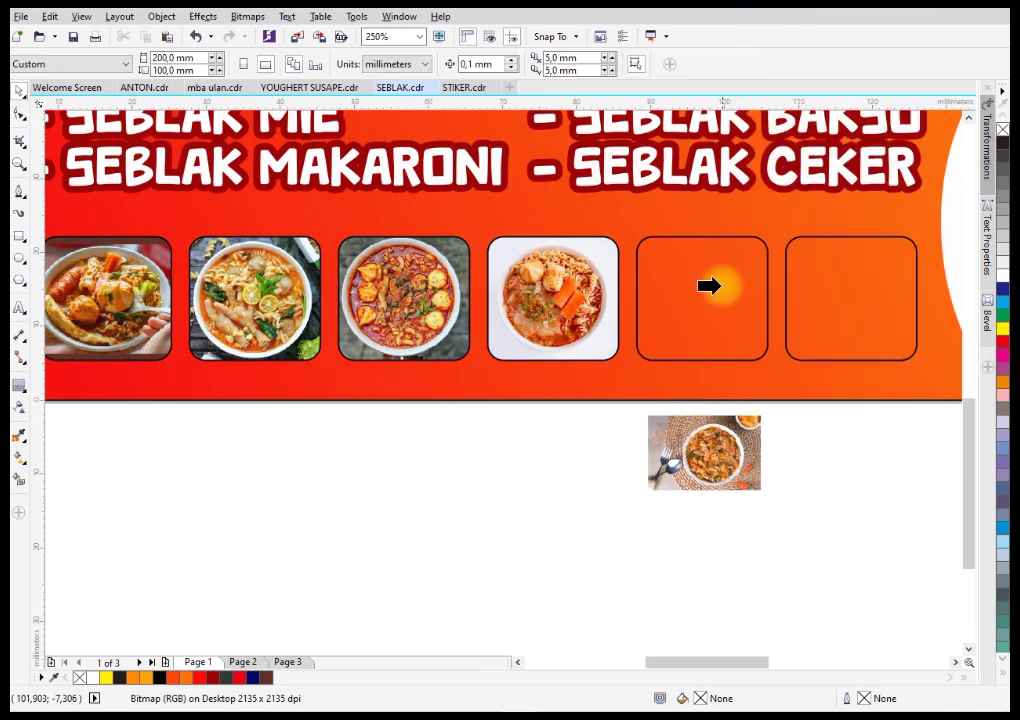
{"action": "left_click", "coordinate": [711, 273]}
{"action": "left_click", "coordinate": [697, 384]}
{"action": "left_click_drag", "start_coordinate": [761, 343], "coordinate": [786, 369]}
{"action": "left_click_drag", "start_coordinate": [732, 312], "coordinate": [734, 300]}
{"action": "scroll", "coordinate": [734, 300], "scroll_direction": "up", "scroll_amount": 2}
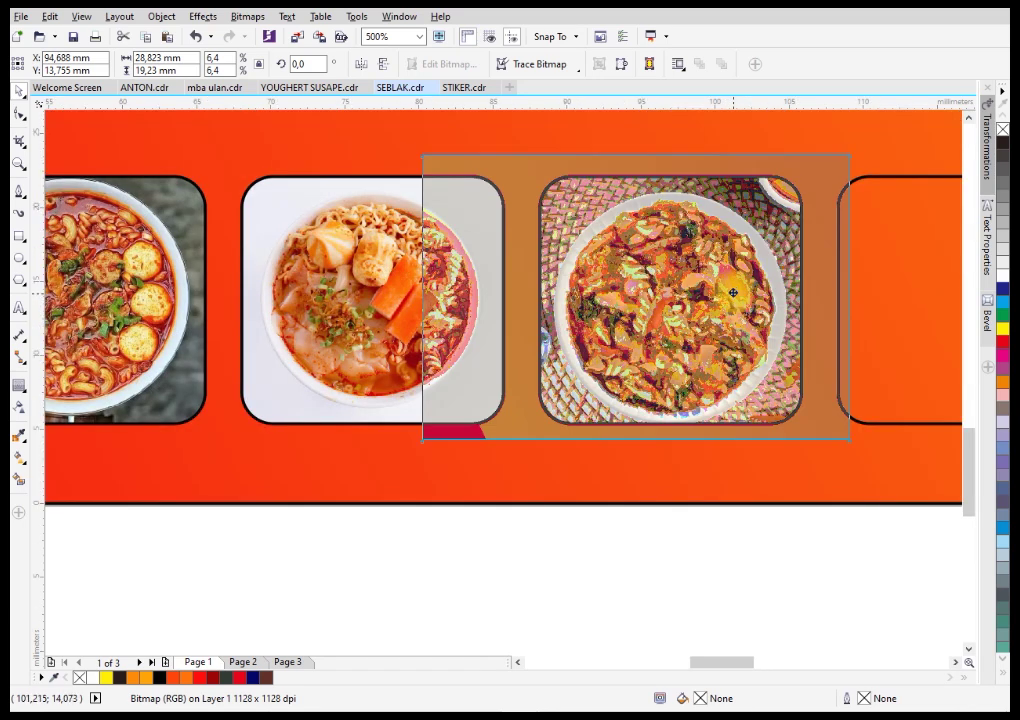
{"action": "scroll", "coordinate": [728, 290], "scroll_direction": "down", "scroll_amount": 2}
Step: Delete the empty sixth frame and enlarge the row of five framed photos to about 109.4 × 18.6 mm
{"action": "left_click", "coordinate": [765, 333]}
{"action": "scroll", "coordinate": [765, 333], "scroll_direction": "down", "scroll_amount": 2}
{"action": "key", "text": "Delete"}
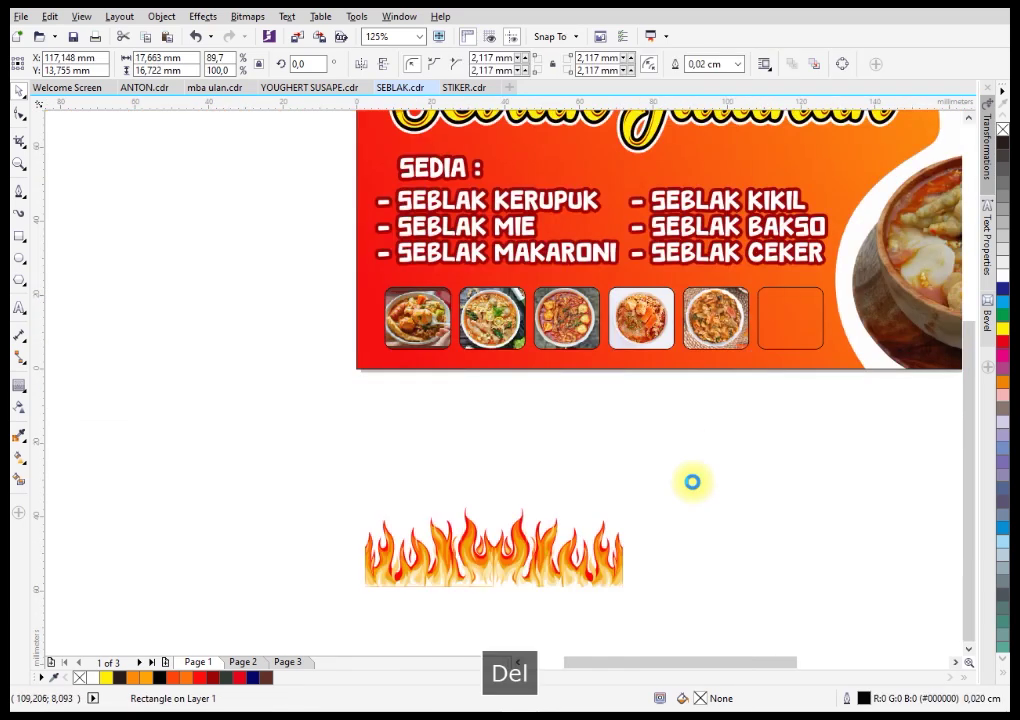
{"action": "left_click_drag", "start_coordinate": [382, 405], "coordinate": [762, 272]}
{"action": "left_click_drag", "start_coordinate": [756, 355], "coordinate": [787, 313]}
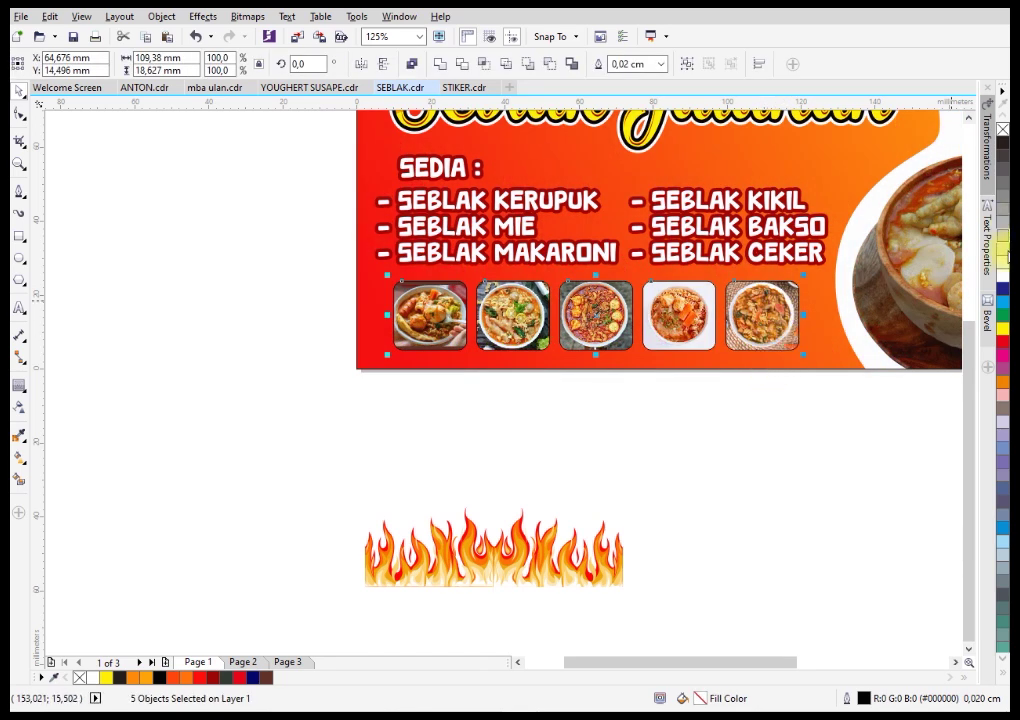
Step: Give the five photo frames a white outline 0.15 cm wide with rounded corners
{"action": "left_click_drag", "start_coordinate": [1006, 282], "coordinate": [751, 319]}
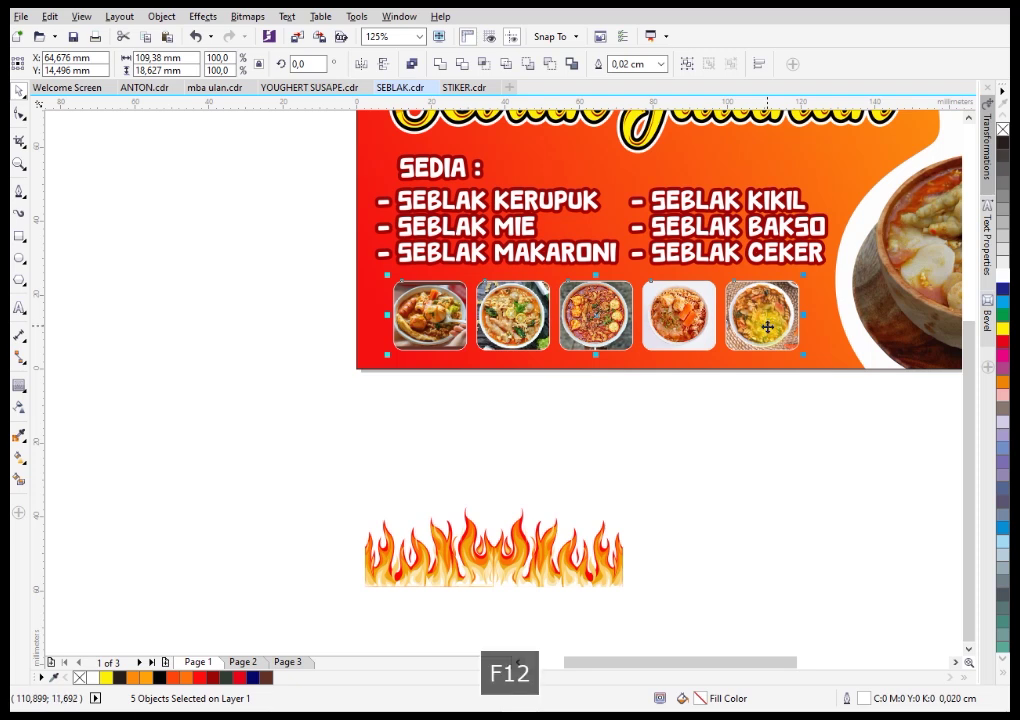
{"action": "key", "text": "F12"}
{"action": "left_click", "coordinate": [408, 255]}
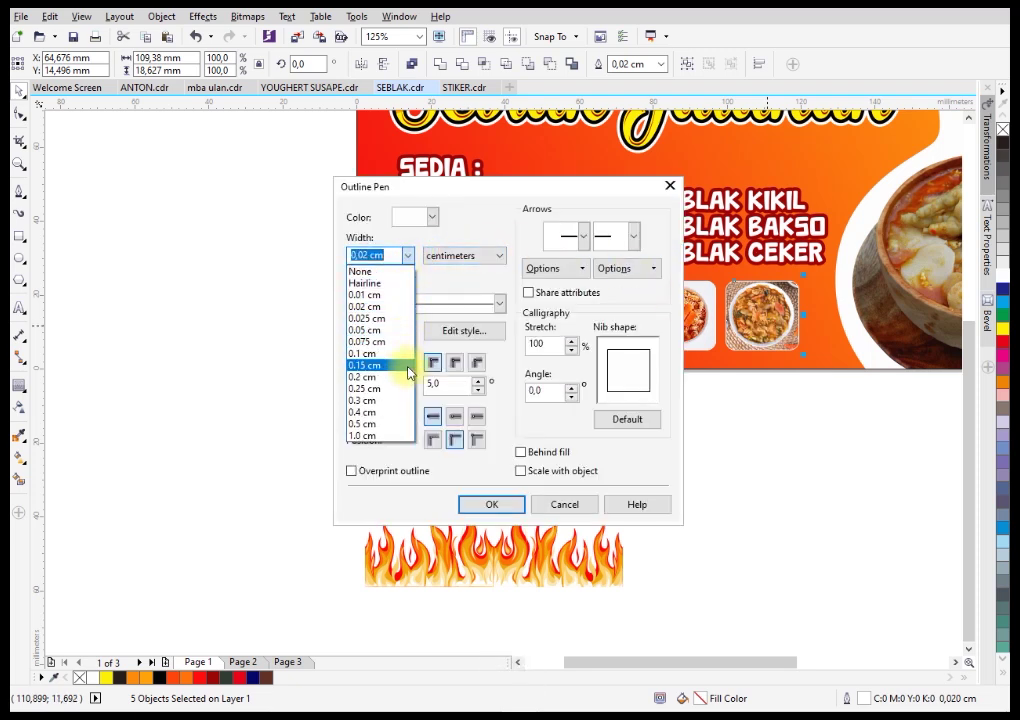
{"action": "left_click", "coordinate": [406, 367]}
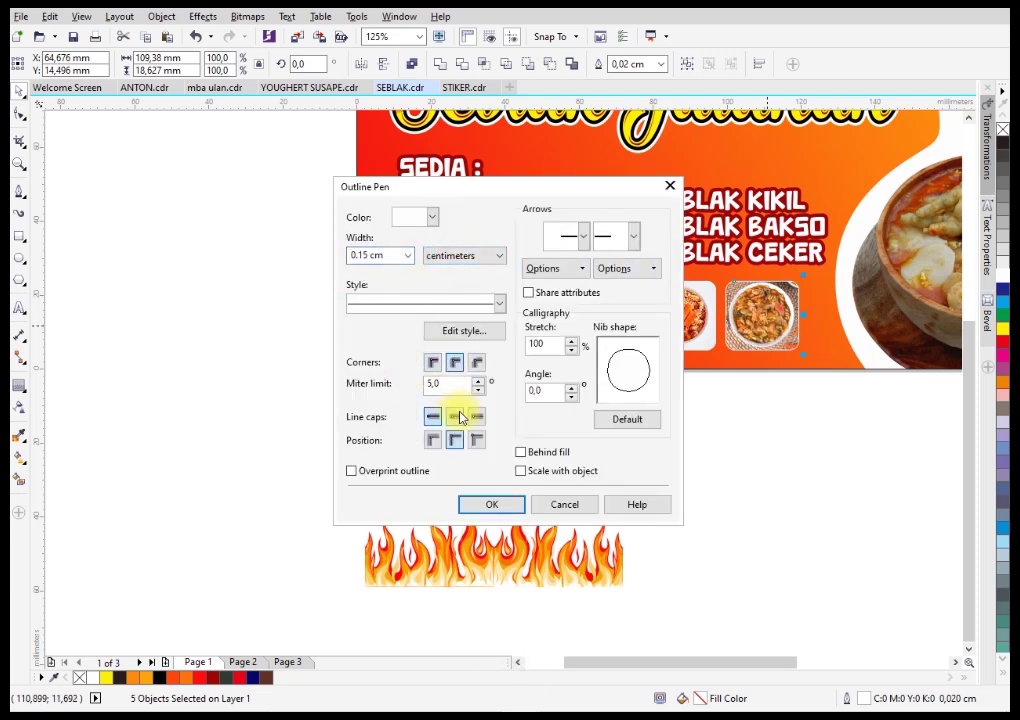
{"action": "left_click", "coordinate": [491, 504]}
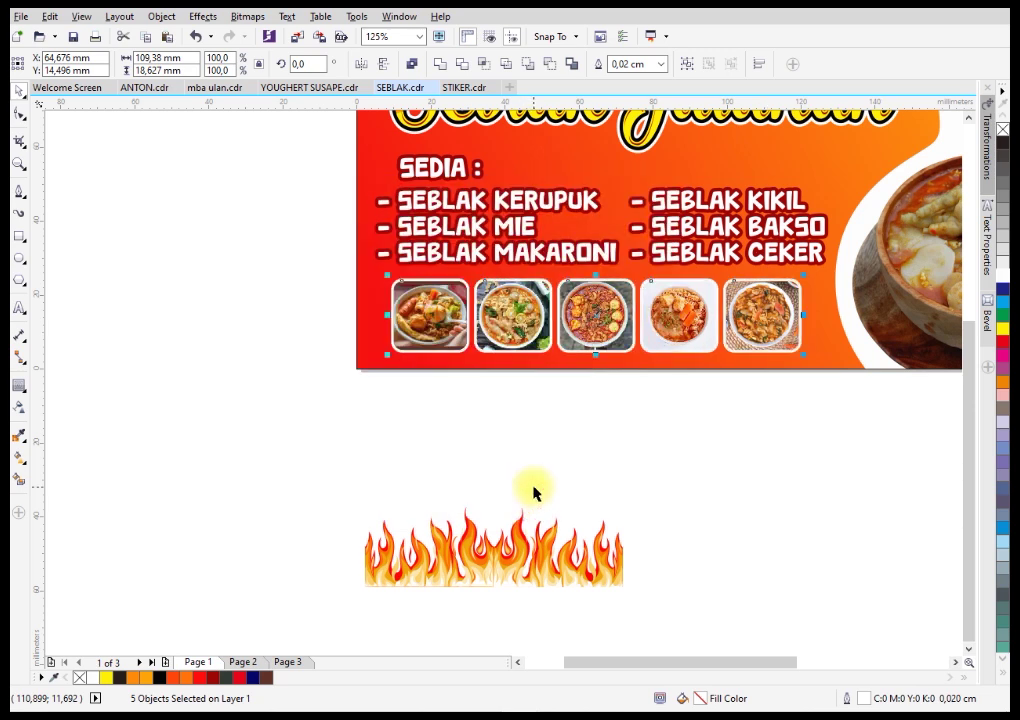
{"action": "left_click", "coordinate": [580, 450]}
Step: Move the flames onto the banner's lower left edge and enlarge them to about 149.2 × 46.4 mm
{"action": "scroll", "coordinate": [558, 444], "scroll_direction": "down", "scroll_amount": 2}
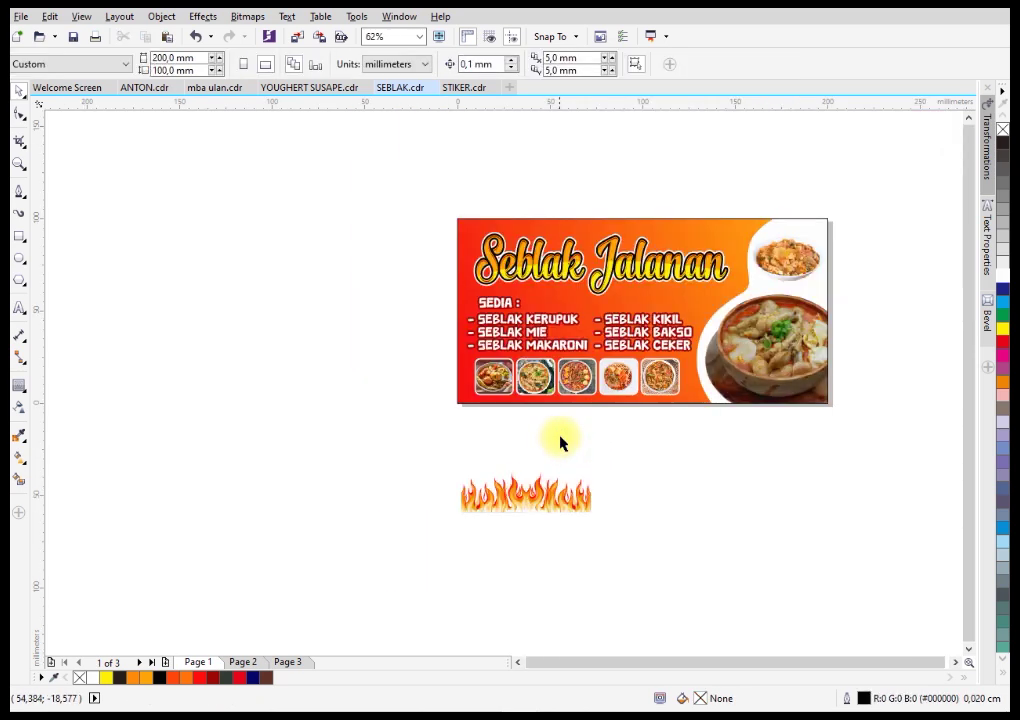
{"action": "left_click_drag", "start_coordinate": [421, 196], "coordinate": [866, 434]}
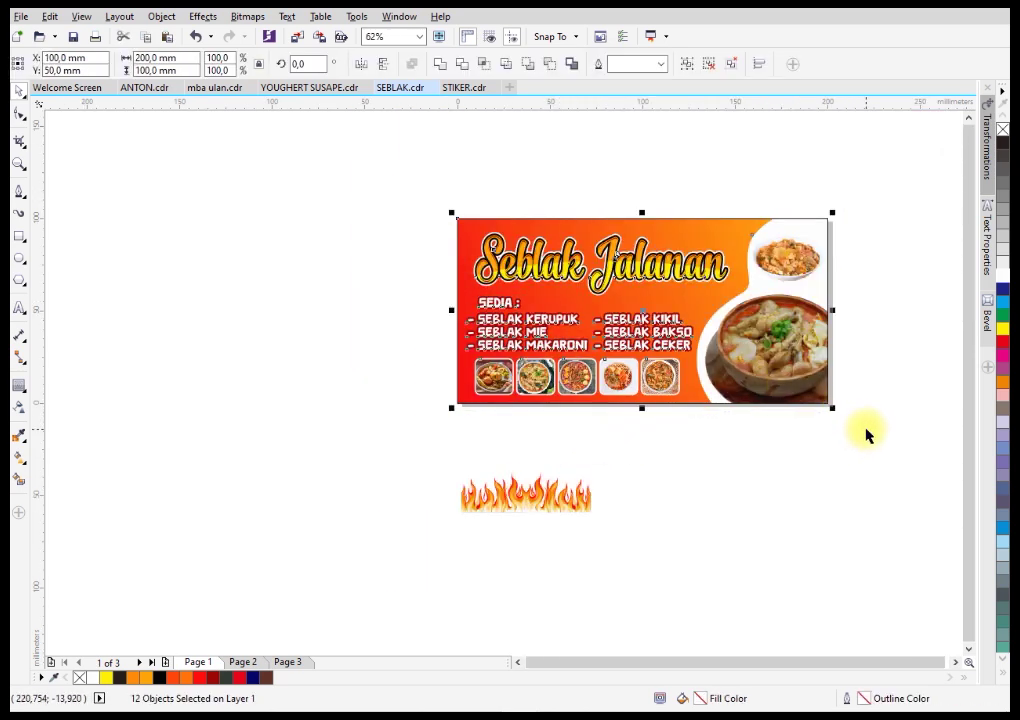
{"action": "left_click", "coordinate": [744, 537]}
{"action": "left_click", "coordinate": [556, 494]}
{"action": "left_click_drag", "start_coordinate": [556, 494], "coordinate": [557, 434]}
{"action": "scroll", "coordinate": [567, 385], "scroll_direction": "up", "scroll_amount": 2}
{"action": "left_click_drag", "start_coordinate": [605, 354], "coordinate": [871, 250]}
{"action": "left_click_drag", "start_coordinate": [608, 433], "coordinate": [611, 424]}
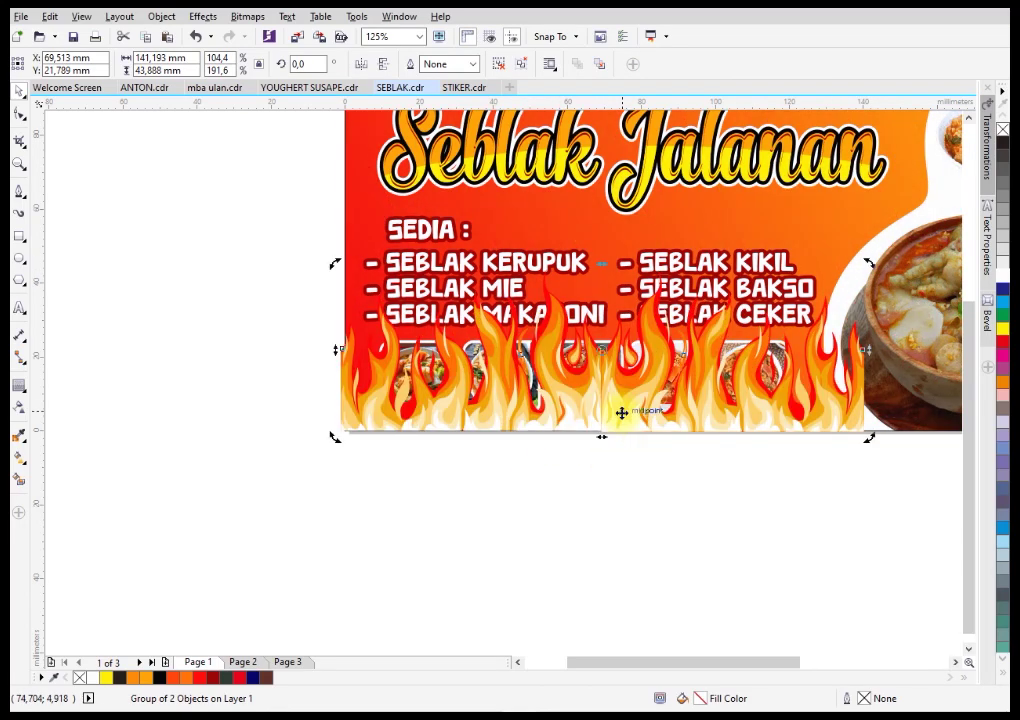
{"action": "left_click_drag", "start_coordinate": [867, 438], "coordinate": [897, 448]}
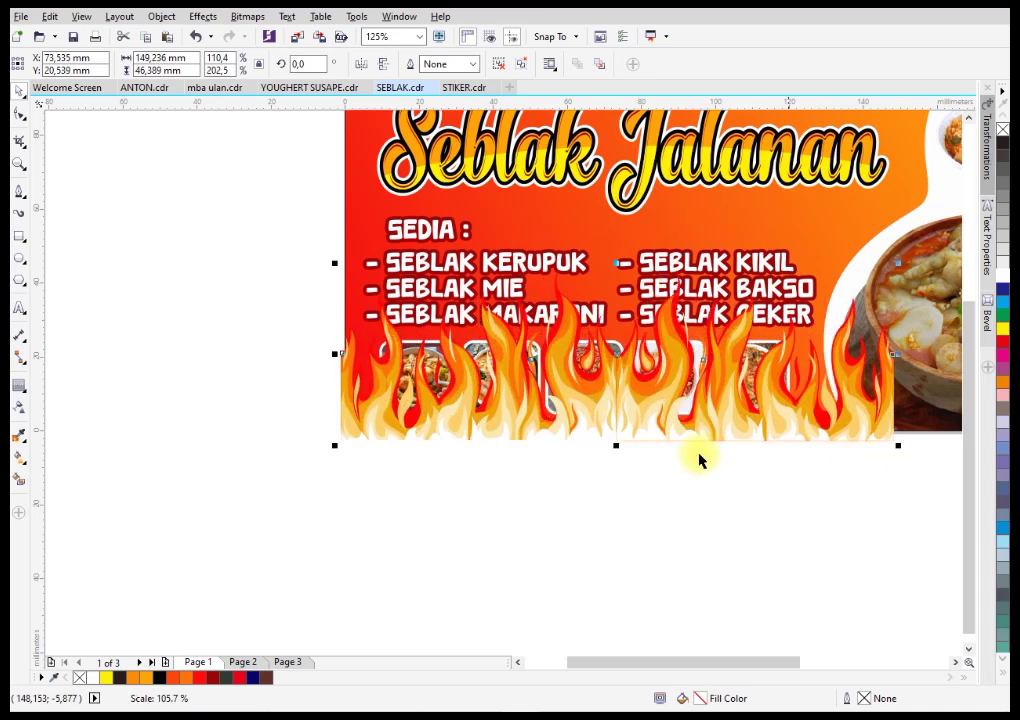
Step: PowerClip the flames inside the banner's gradient background rectangle
{"action": "right_click", "coordinate": [513, 401]}
{"action": "left_click", "coordinate": [578, 307]}
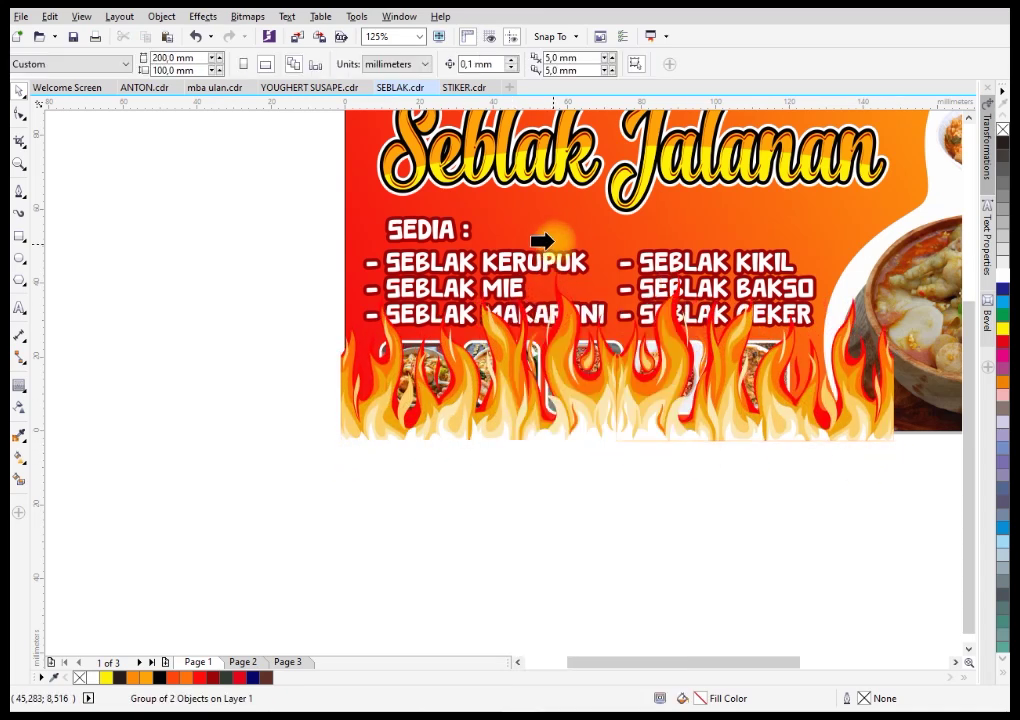
{"action": "left_click", "coordinate": [556, 230]}
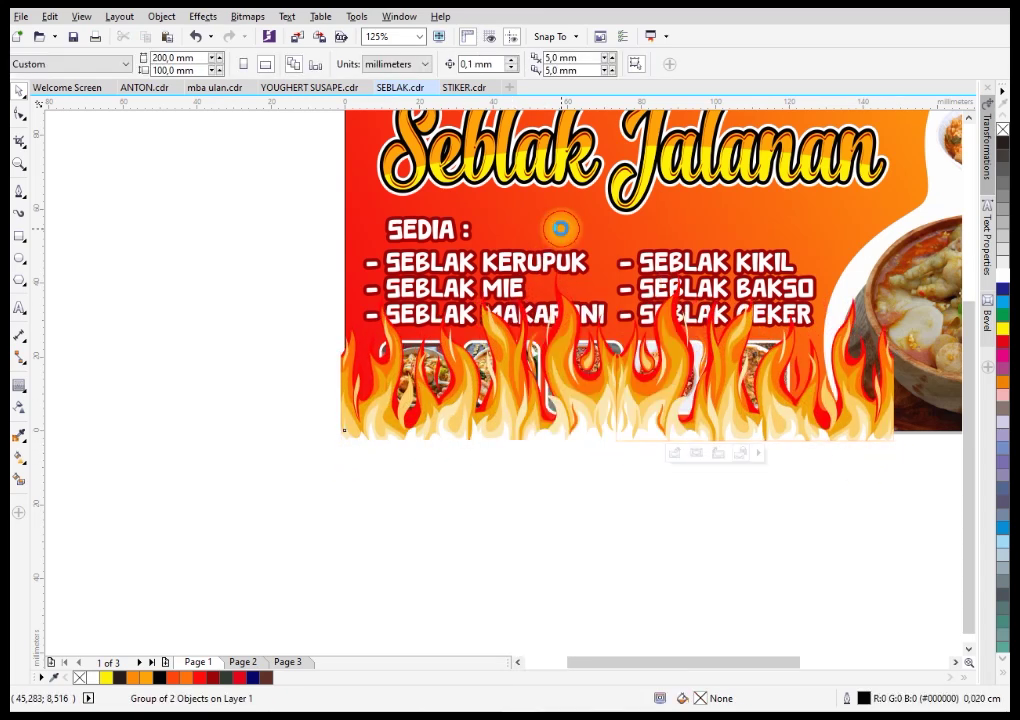
Step: Edit the background's PowerClip contents, send the flames to the back of the layer, and finish editing
{"action": "left_click", "coordinate": [673, 452]}
{"action": "scroll", "coordinate": [526, 451], "scroll_direction": "down", "scroll_amount": 2}
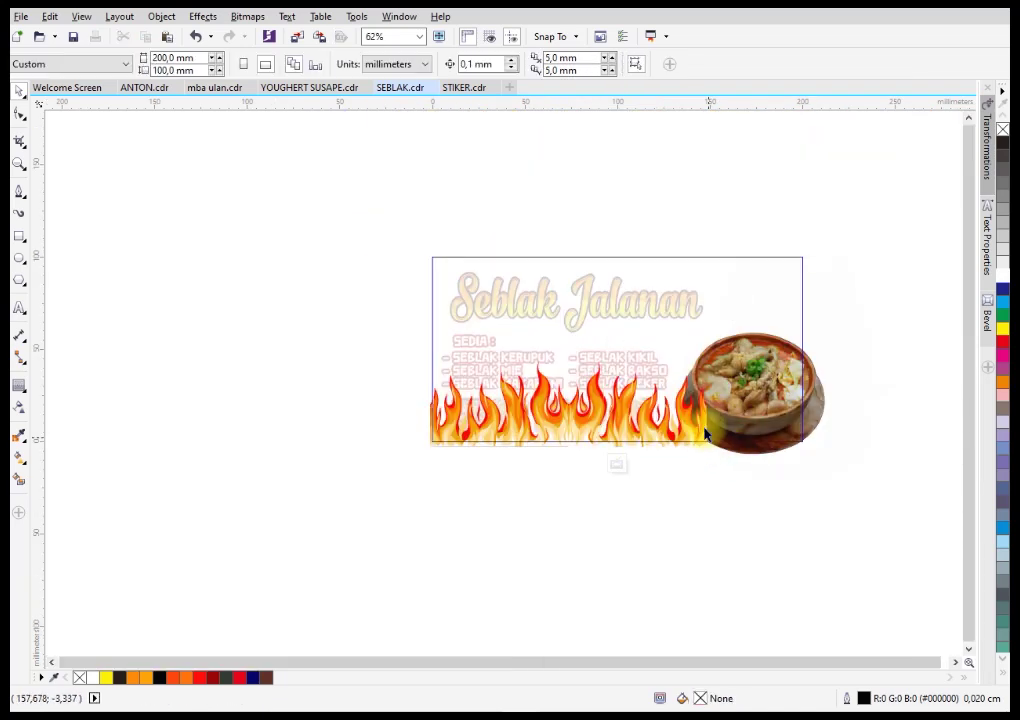
{"action": "scroll", "coordinate": [705, 440], "scroll_direction": "down", "scroll_amount": 1}
{"action": "scroll", "coordinate": [600, 444], "scroll_direction": "up", "scroll_amount": 4}
{"action": "right_click", "coordinate": [599, 444]}
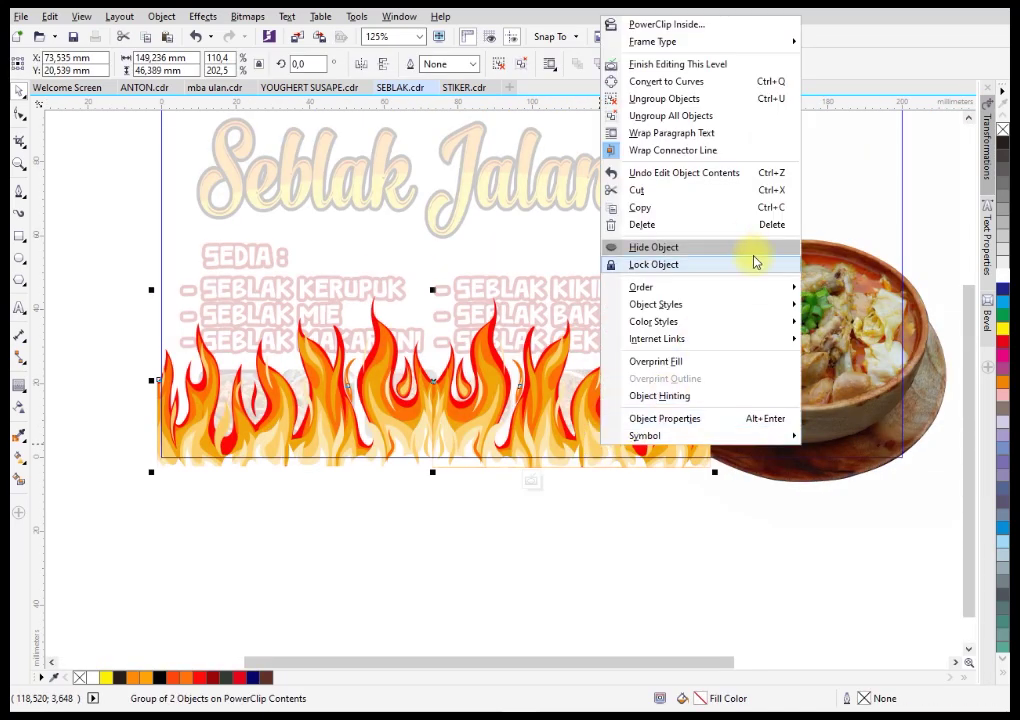
{"action": "mouse_move", "coordinate": [771, 288]}
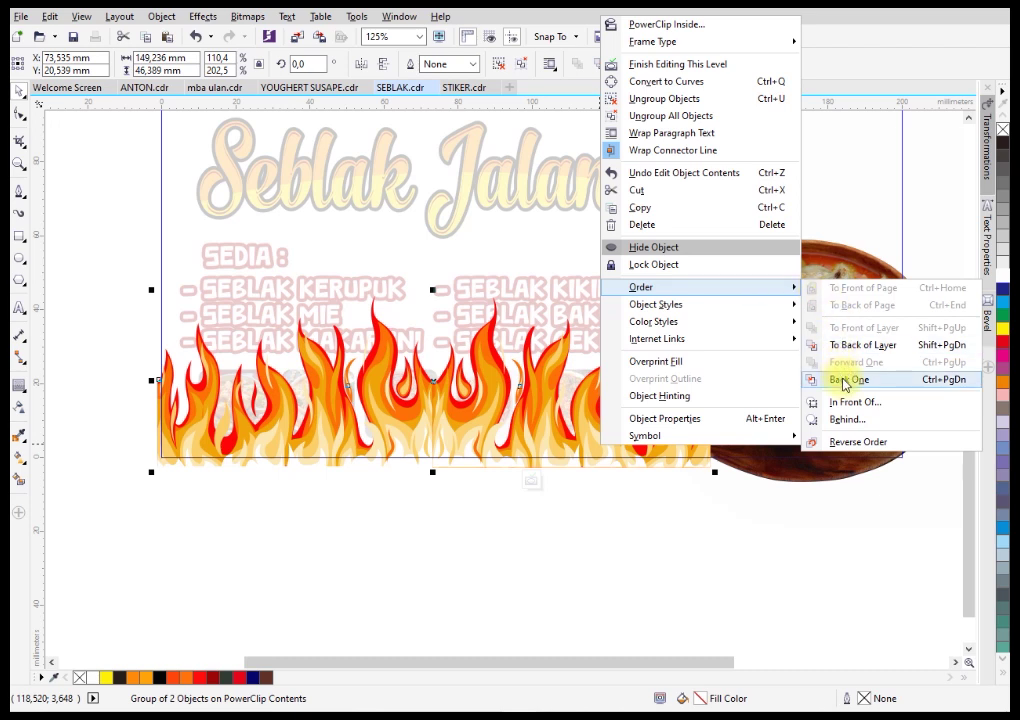
{"action": "left_click", "coordinate": [852, 345]}
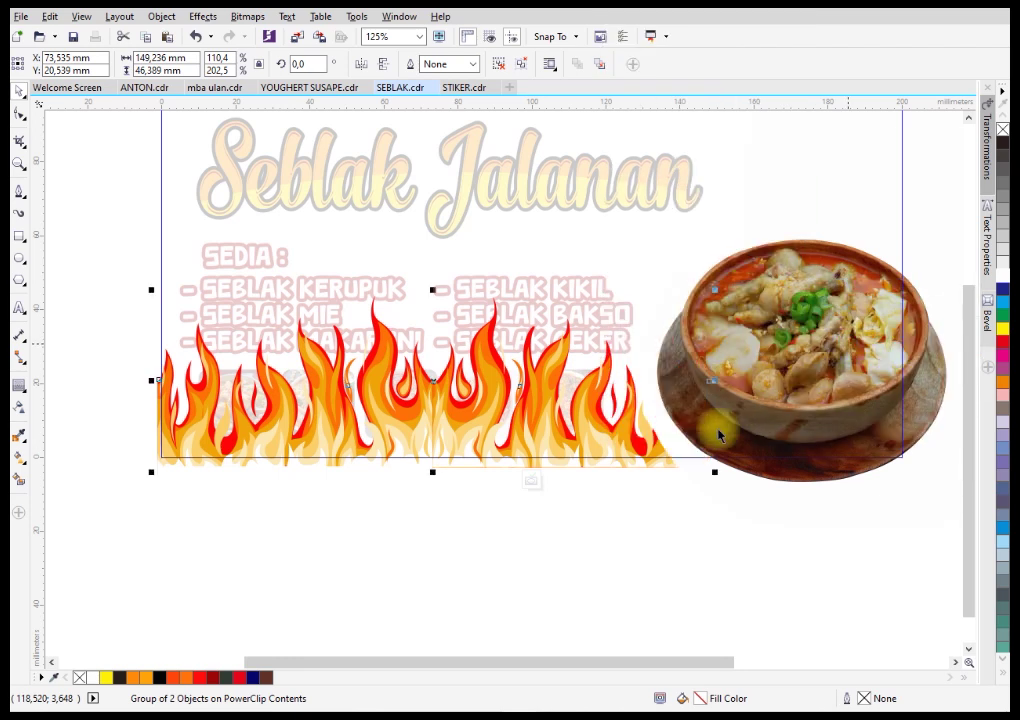
{"action": "left_click", "coordinate": [535, 482]}
{"action": "left_click", "coordinate": [558, 537]}
{"action": "scroll", "coordinate": [555, 437], "scroll_direction": "down", "scroll_amount": 2}
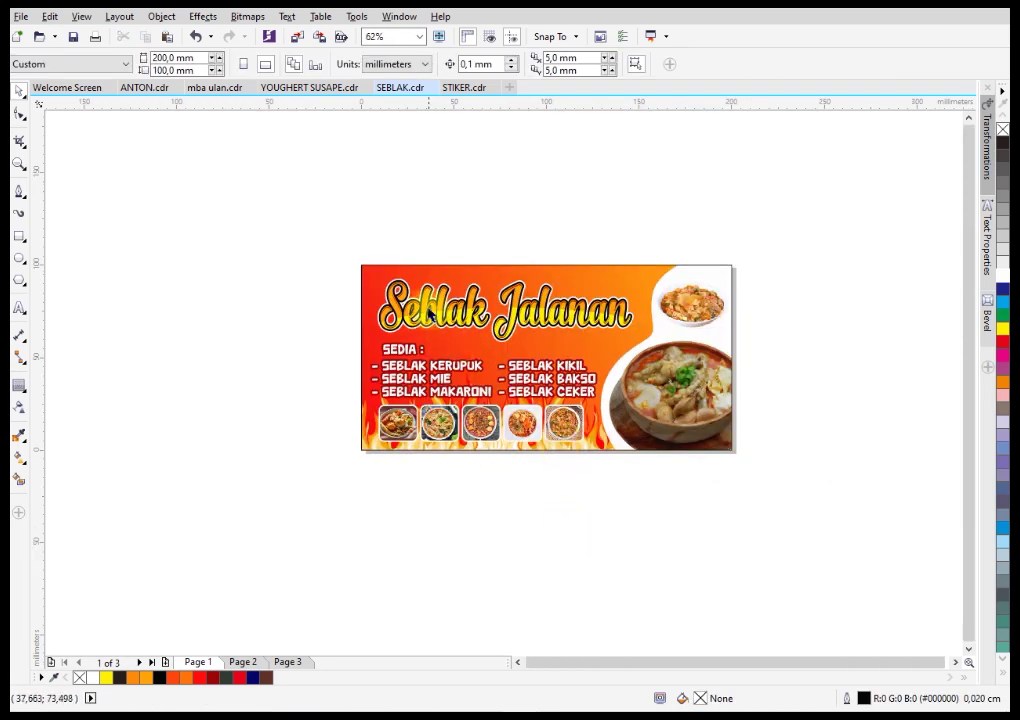
Step: Add a Small Glow drop shadow to the title's white outer contour, coloured black with a feathering of 11
{"action": "scroll", "coordinate": [431, 313], "scroll_direction": "up", "scroll_amount": 3}
{"action": "left_click", "coordinate": [403, 244]}
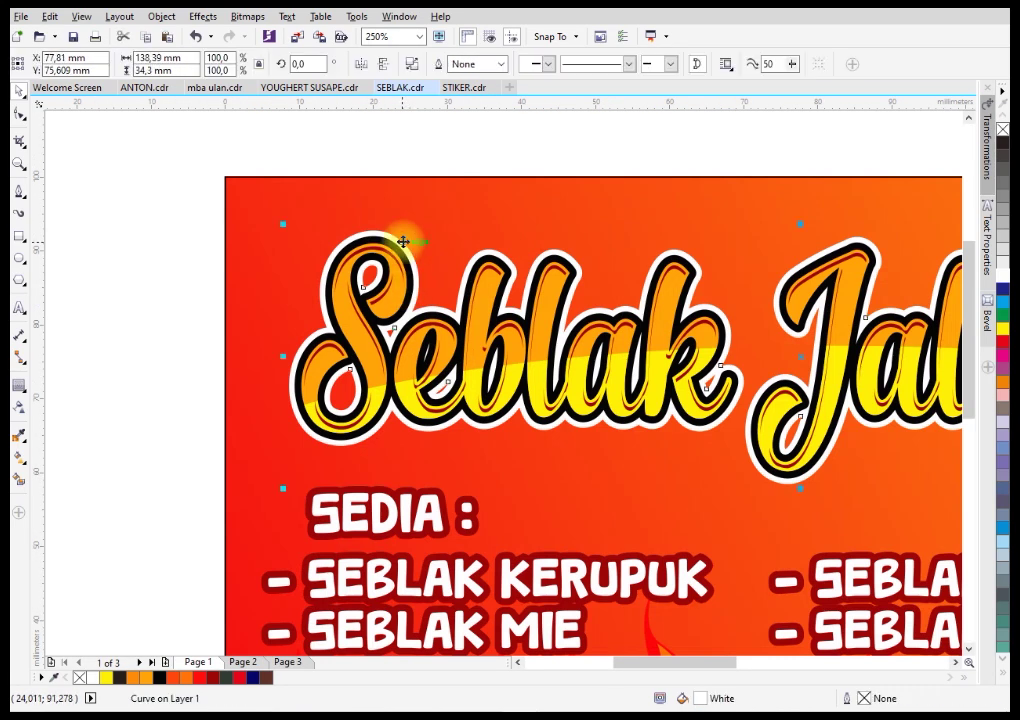
{"action": "left_click", "coordinate": [22, 385]}
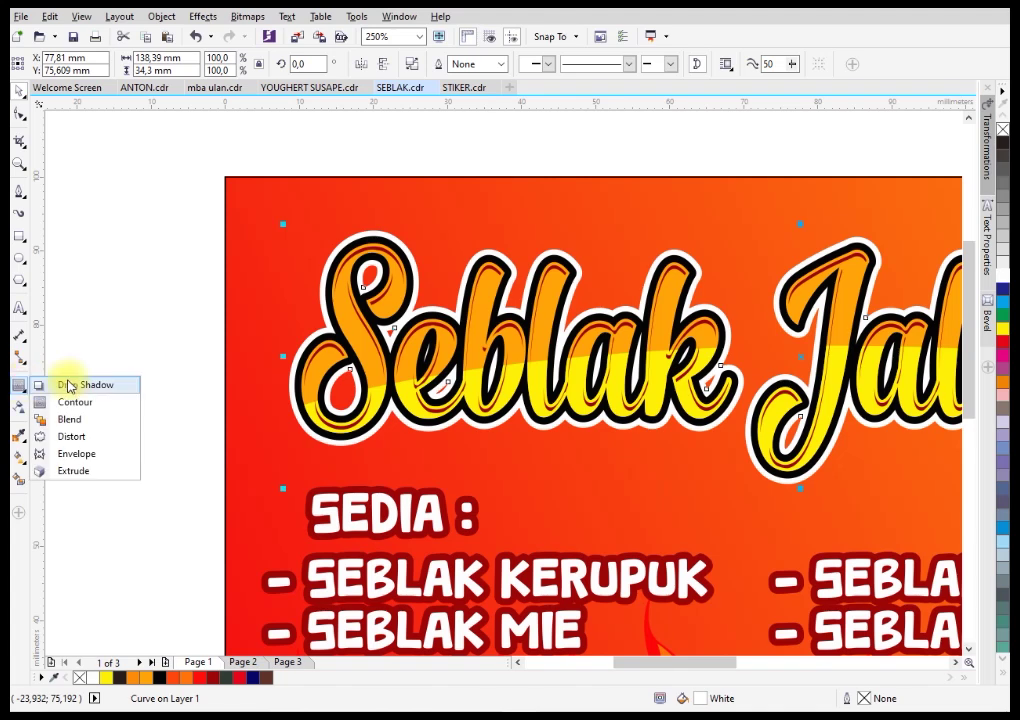
{"action": "left_click", "coordinate": [76, 386]}
{"action": "left_click", "coordinate": [55, 66]}
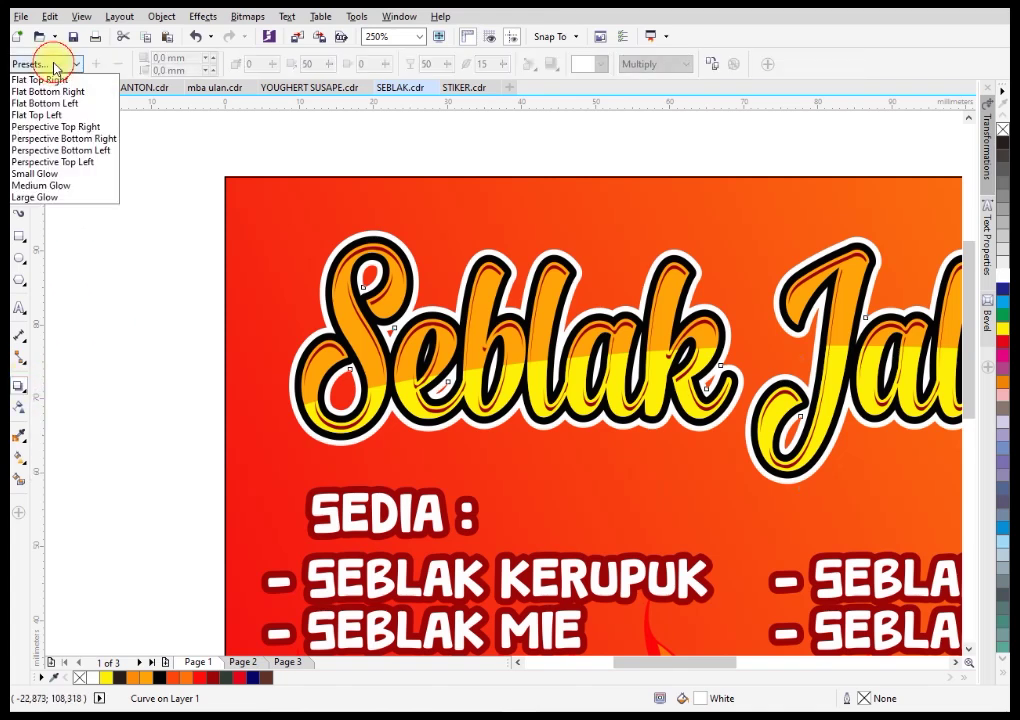
{"action": "left_click", "coordinate": [52, 175]}
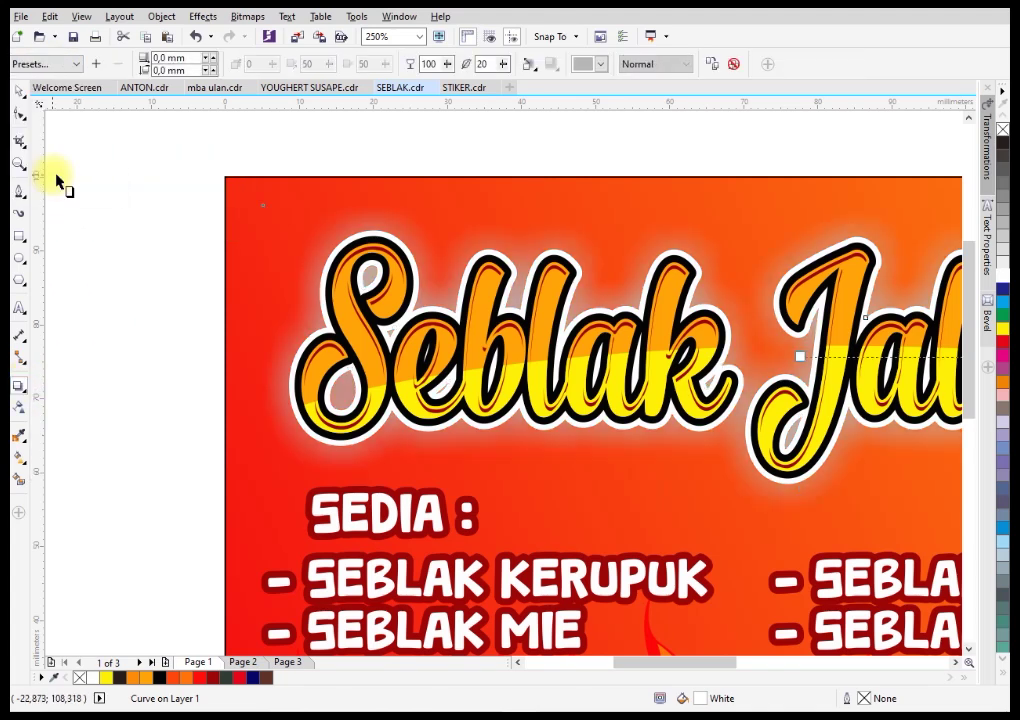
{"action": "left_click", "coordinate": [603, 65]}
{"action": "left_click", "coordinate": [580, 85]}
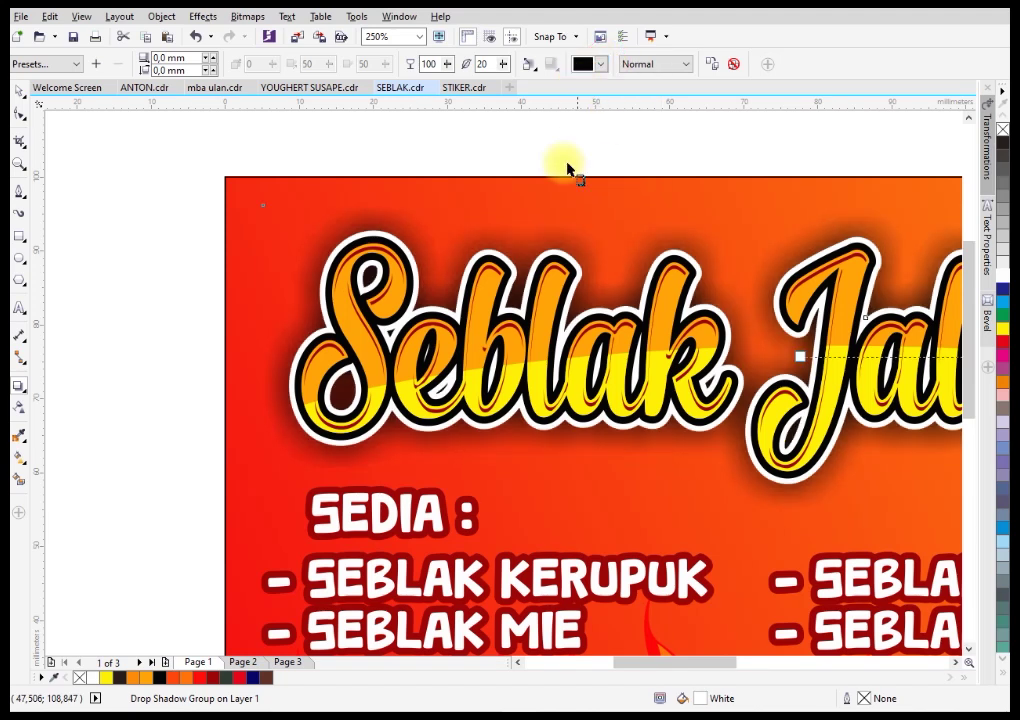
{"action": "scroll", "coordinate": [421, 323], "scroll_direction": "down", "scroll_amount": 2}
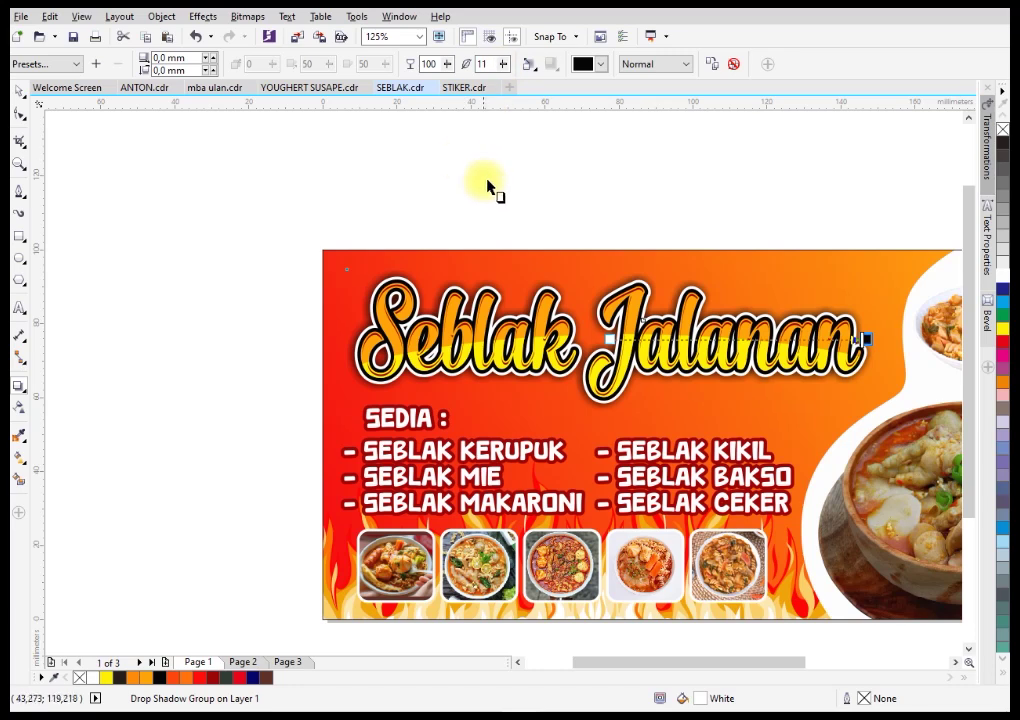
Step: Select the whole Seblak Jalanan title with its contours and shadow and enlarge it to about 151.7 × 40.6 mm
{"action": "left_click", "coordinate": [18, 90]}
{"action": "left_click", "coordinate": [278, 228]}
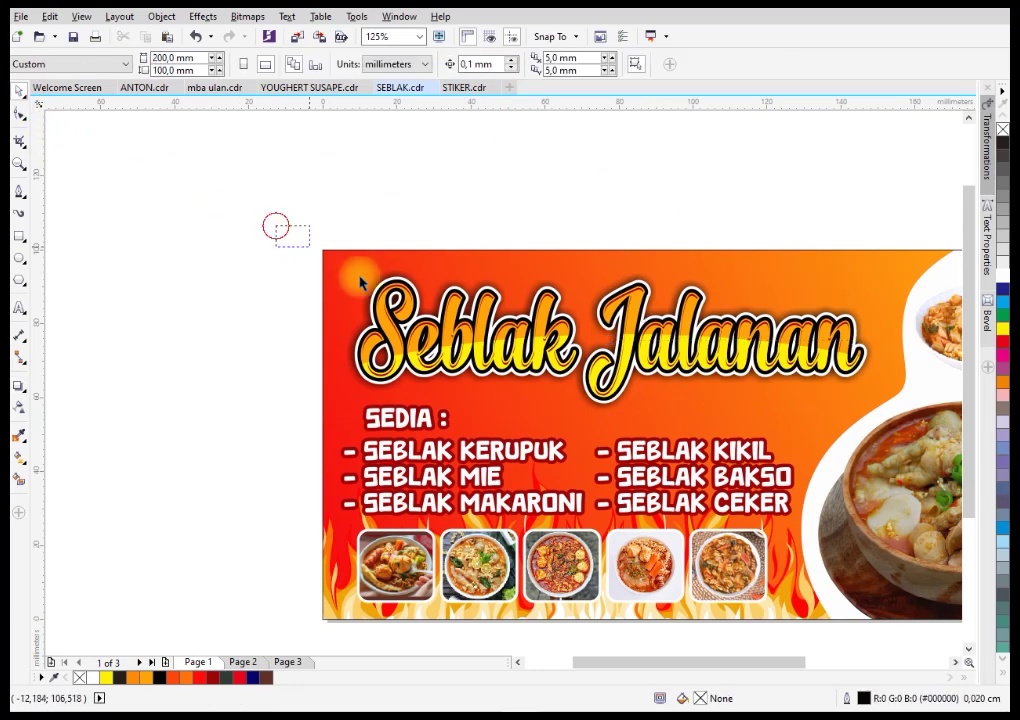
{"action": "left_click_drag", "start_coordinate": [276, 226], "coordinate": [919, 416]}
{"action": "left_click_drag", "start_coordinate": [342, 265], "coordinate": [329, 257]}
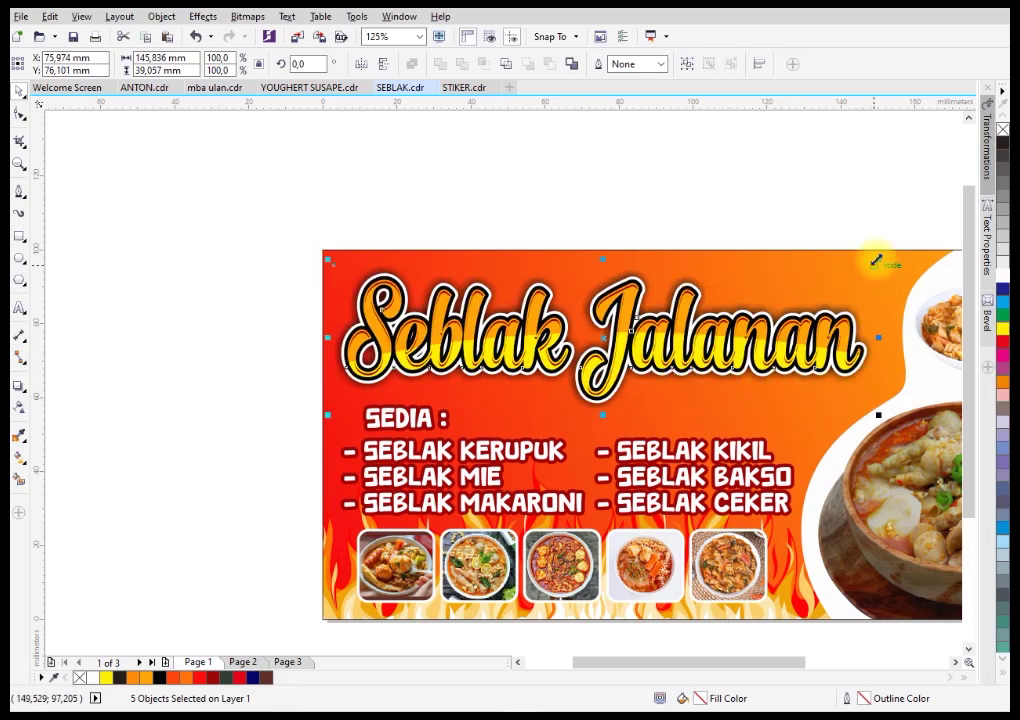
{"action": "left_click_drag", "start_coordinate": [883, 259], "coordinate": [904, 257]}
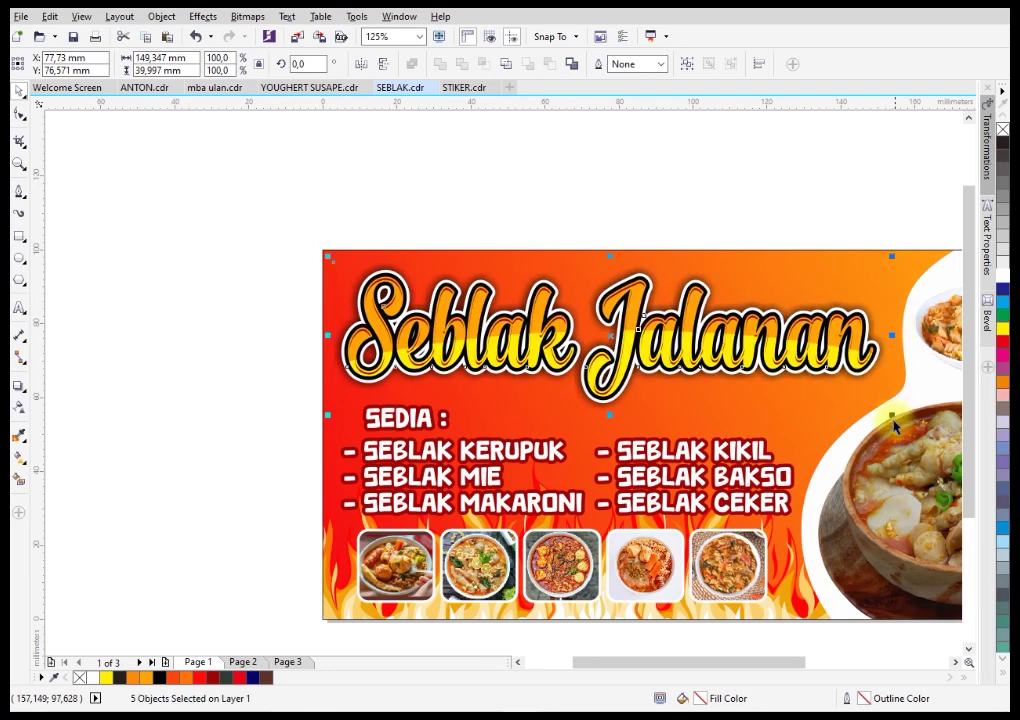
{"action": "left_click_drag", "start_coordinate": [892, 416], "coordinate": [901, 421]}
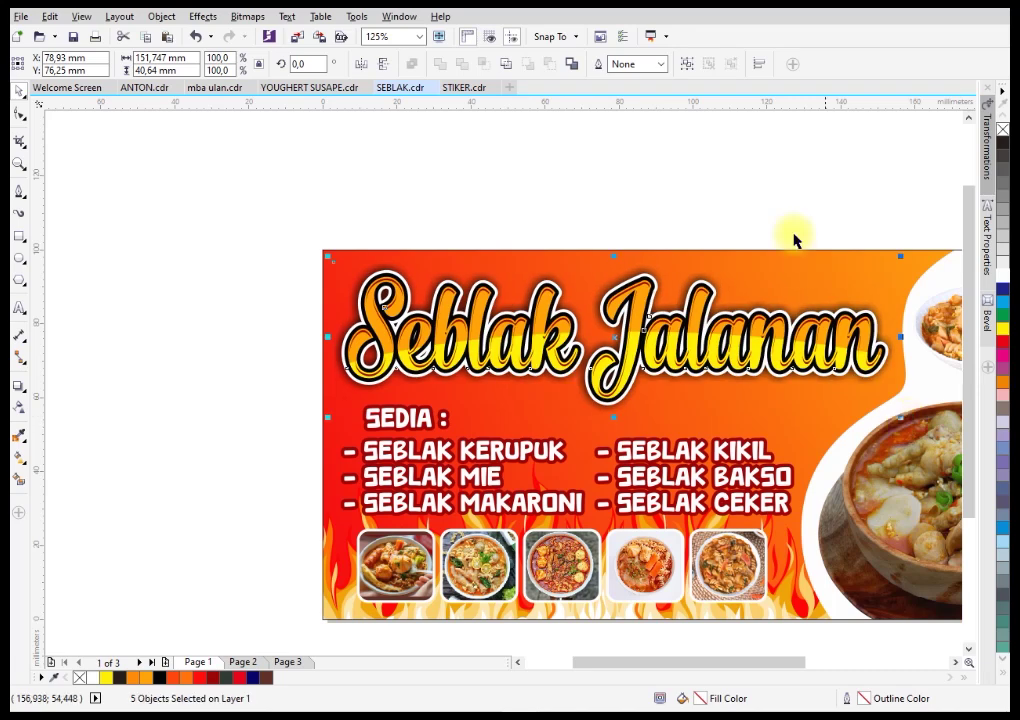
{"action": "key", "text": "Escape"}
Step: Place a copy of the title text below the title, filled with black (K:100) and reduced to about 41.1 × 10 mm
{"action": "left_click_drag", "start_coordinate": [703, 322], "coordinate": [712, 407]}
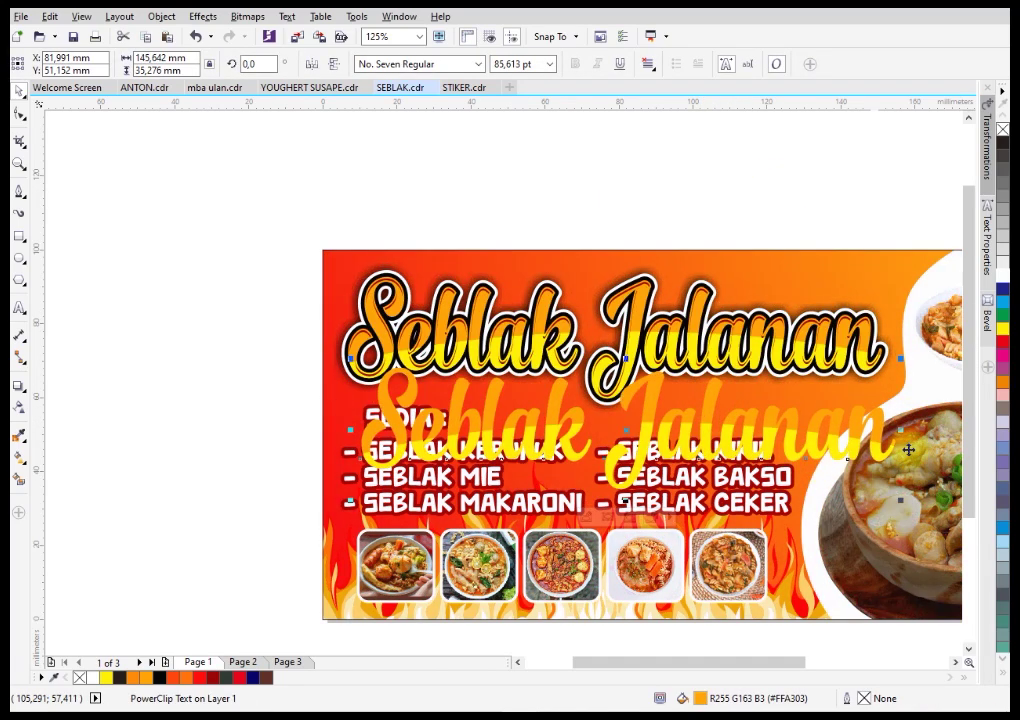
{"action": "left_click", "coordinate": [1004, 145]}
{"action": "left_click_drag", "start_coordinate": [900, 500], "coordinate": [775, 407]}
{"action": "scroll", "coordinate": [775, 407], "scroll_direction": "up", "scroll_amount": 2}
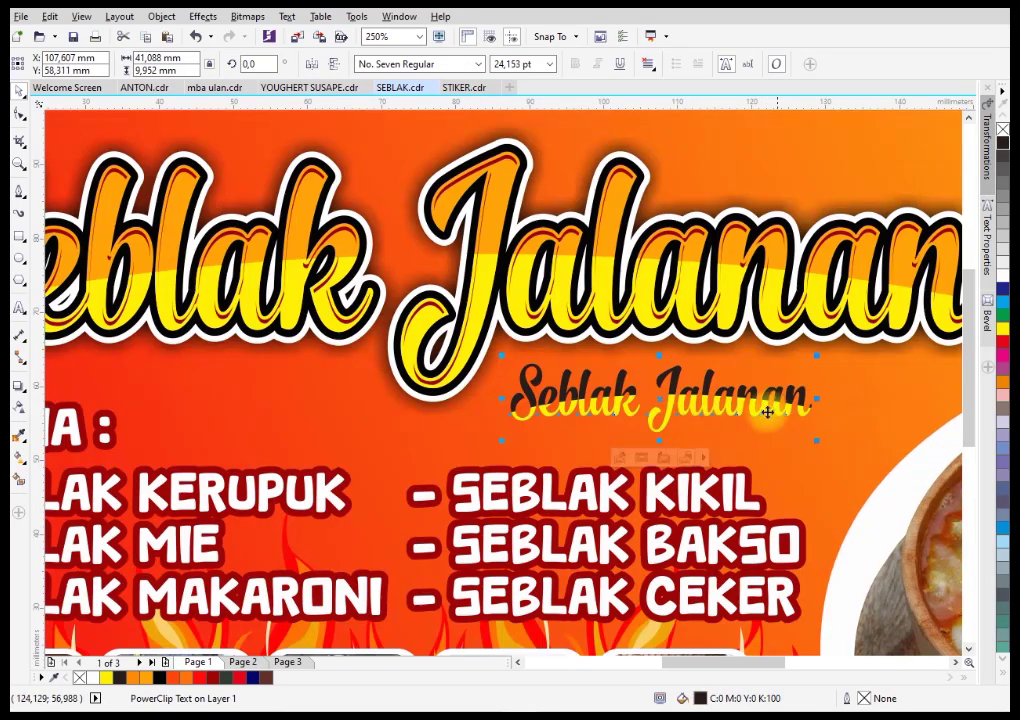
Step: Delete the yellow shape inside the small title copy and set its frame type to None
{"action": "key", "text": "Delete"}
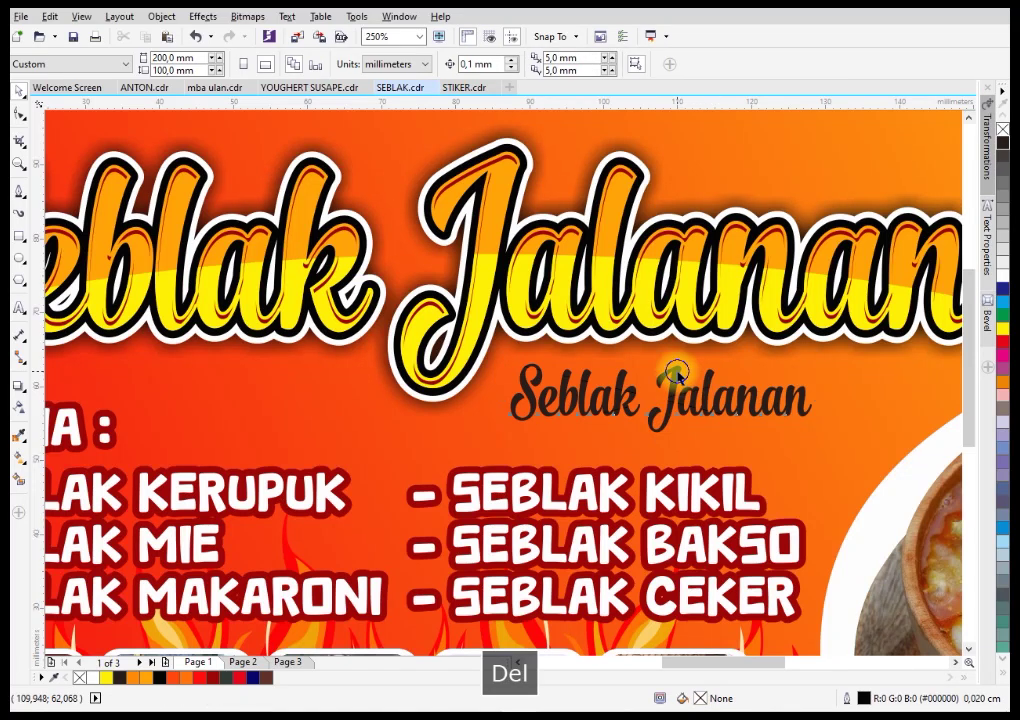
{"action": "right_click", "coordinate": [676, 366]}
{"action": "mouse_move", "coordinate": [833, 317]}
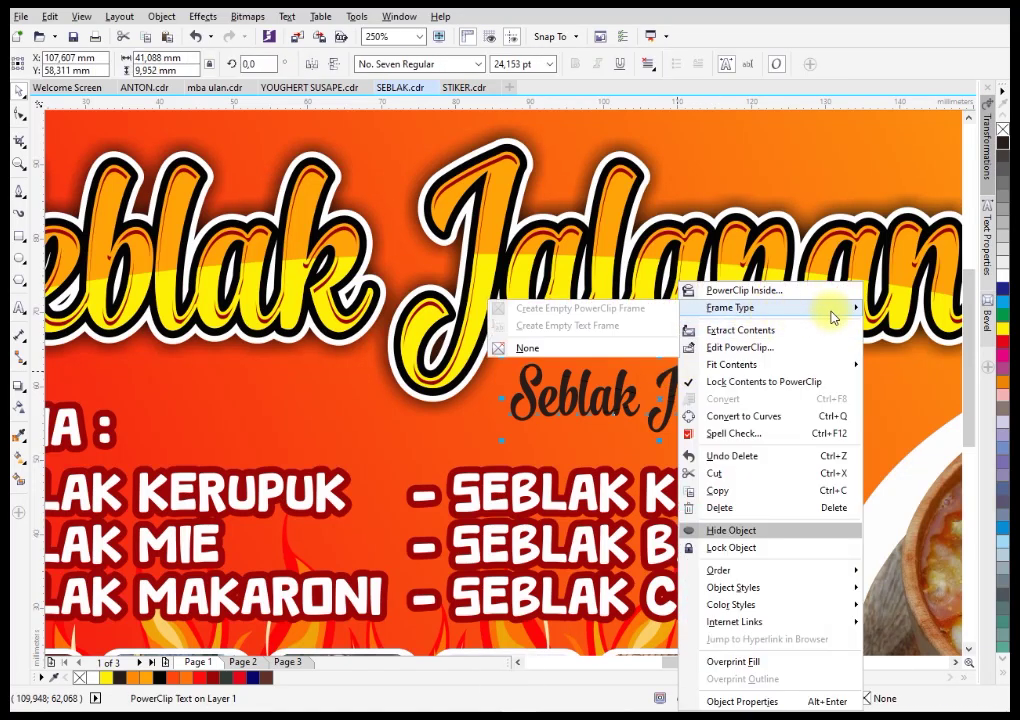
{"action": "left_click", "coordinate": [628, 344]}
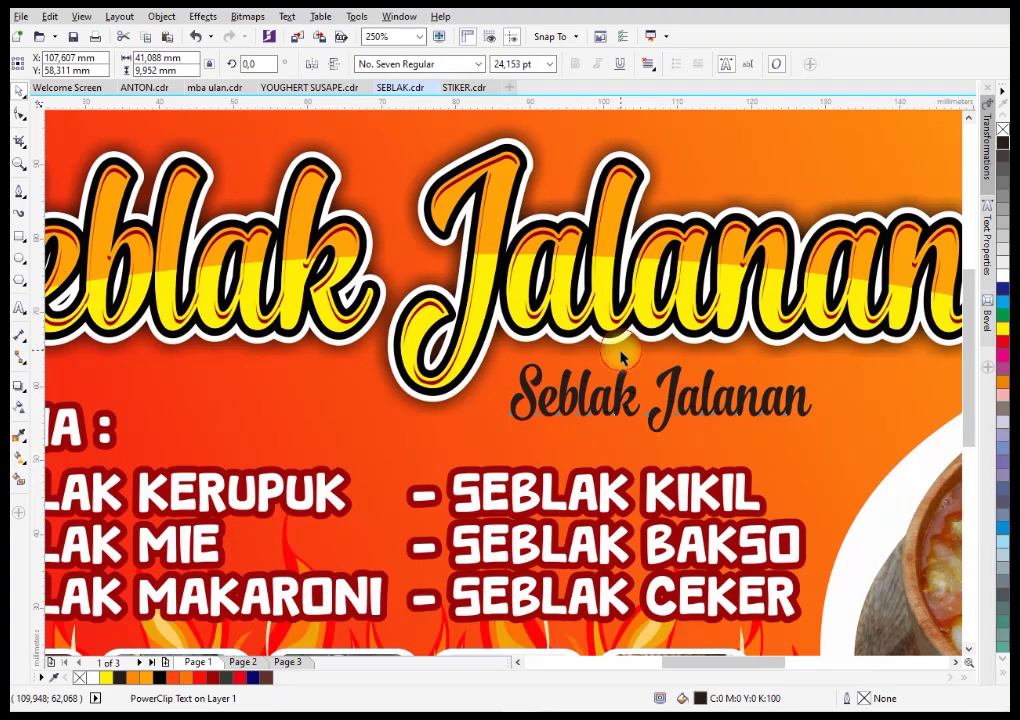
Step: Replace "Jalanan" in the small text so that it reads "Seblakmu, Ceritamu!"
{"action": "left_click", "coordinate": [18, 308]}
{"action": "left_click_drag", "start_coordinate": [640, 395], "coordinate": [805, 397]}
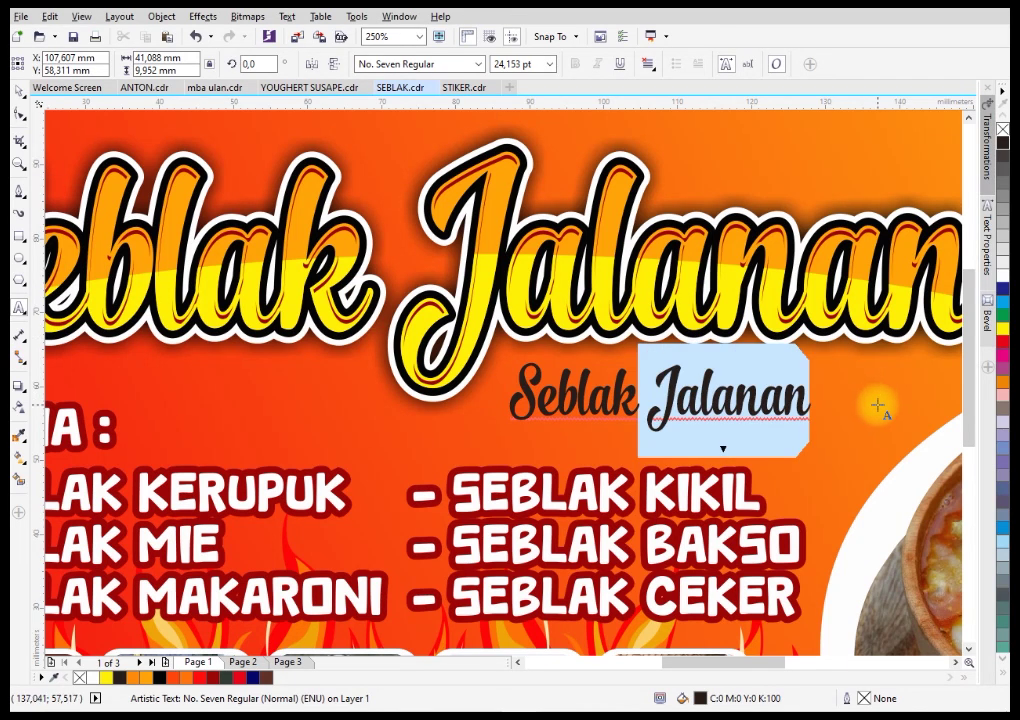
{"action": "type", "text": "mu, "}
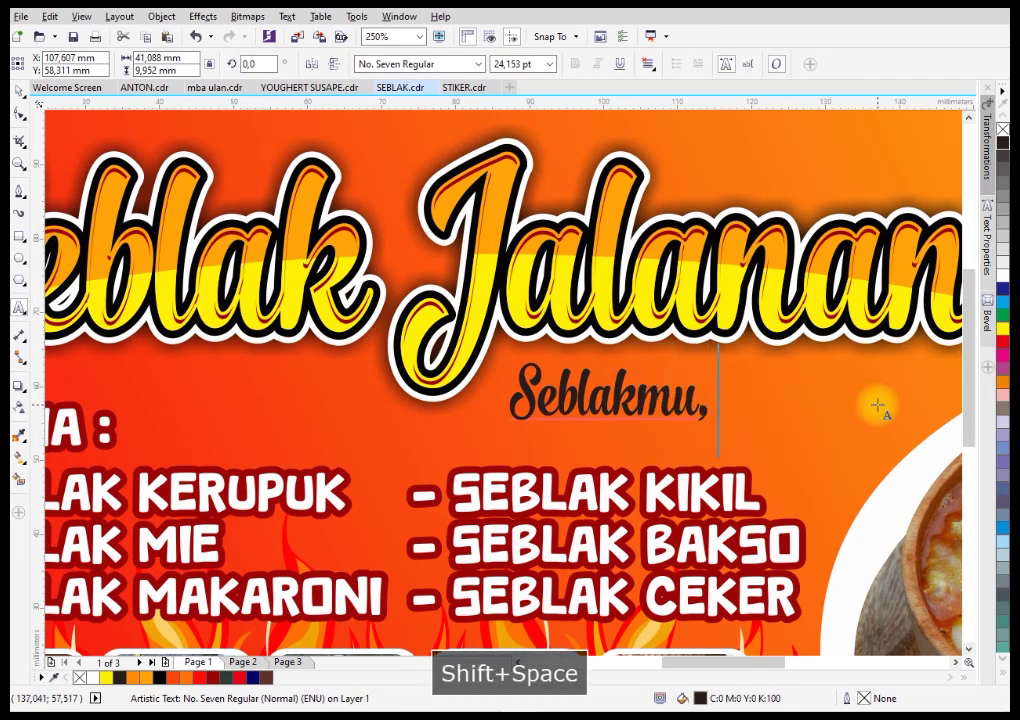
{"action": "type", "text": "Ceritamu"}
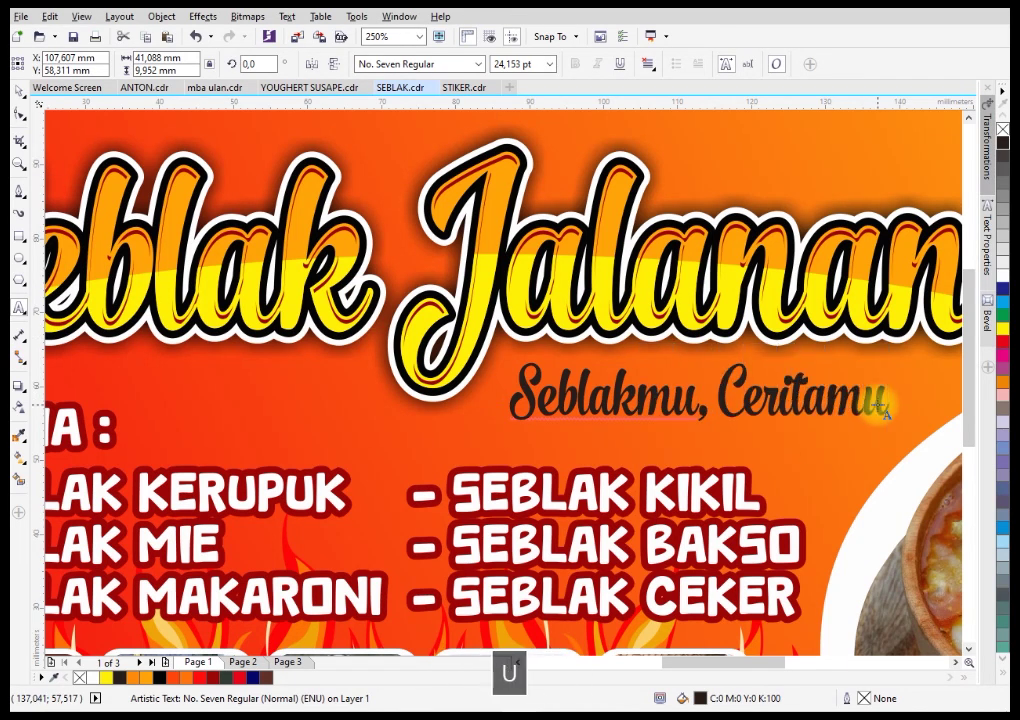
{"action": "type", "text": "!"}
{"action": "key", "text": "Escape"}
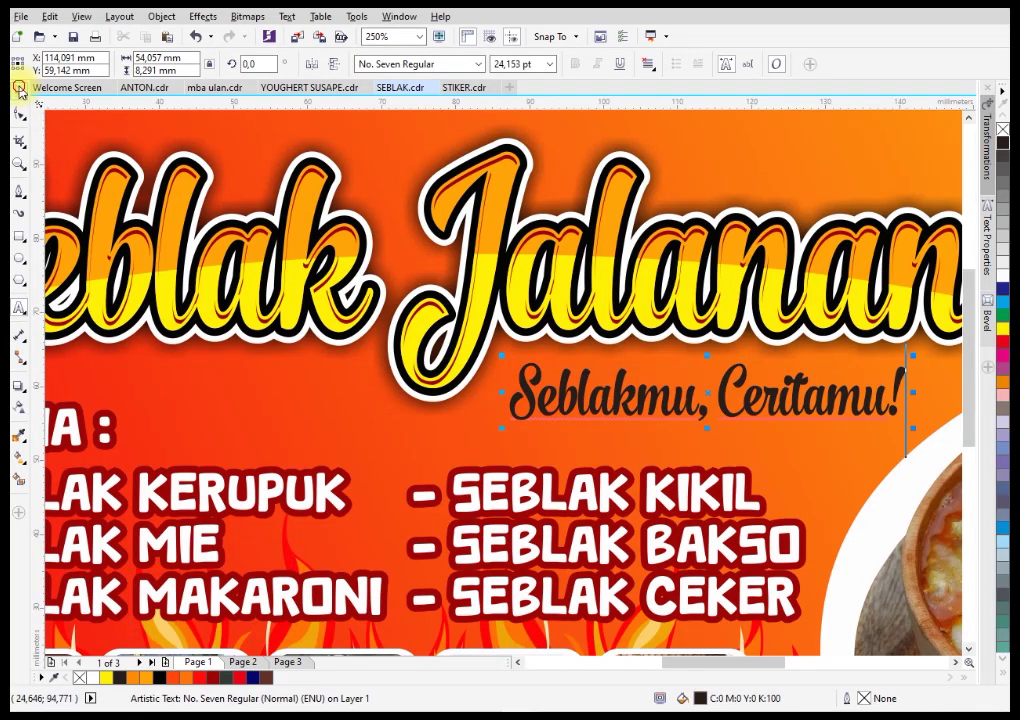
Step: Fill the tagline with white and give it a black 0.186 cm outline with rounded corners
{"action": "scroll", "coordinate": [595, 420], "scroll_direction": "down", "scroll_amount": 2}
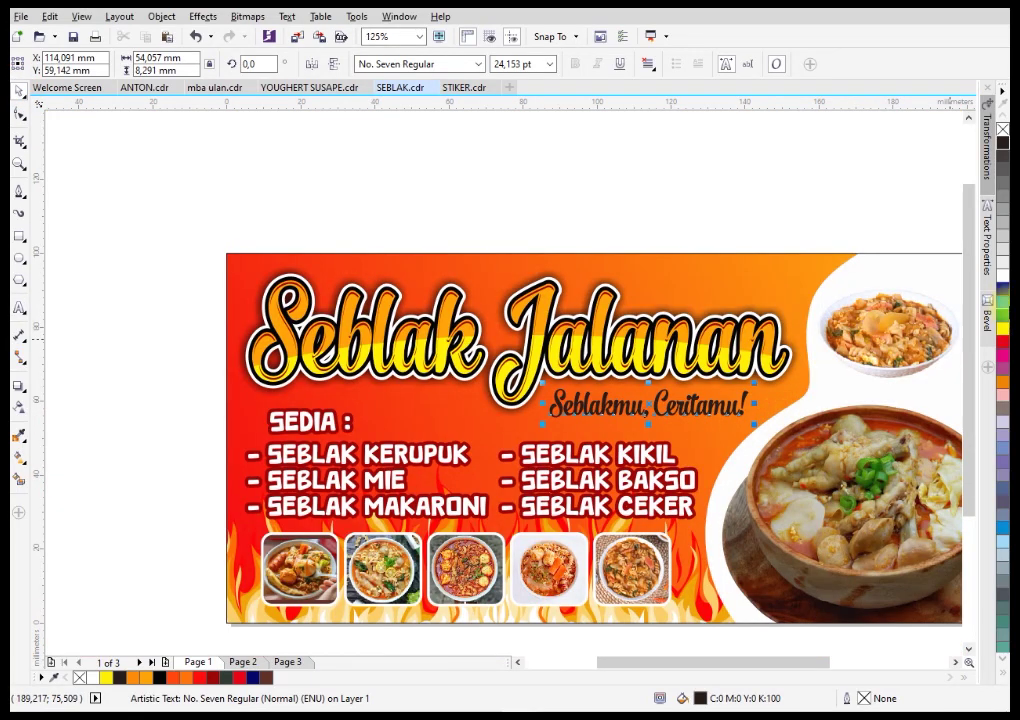
{"action": "scroll", "coordinate": [713, 405], "scroll_direction": "up", "scroll_amount": 2}
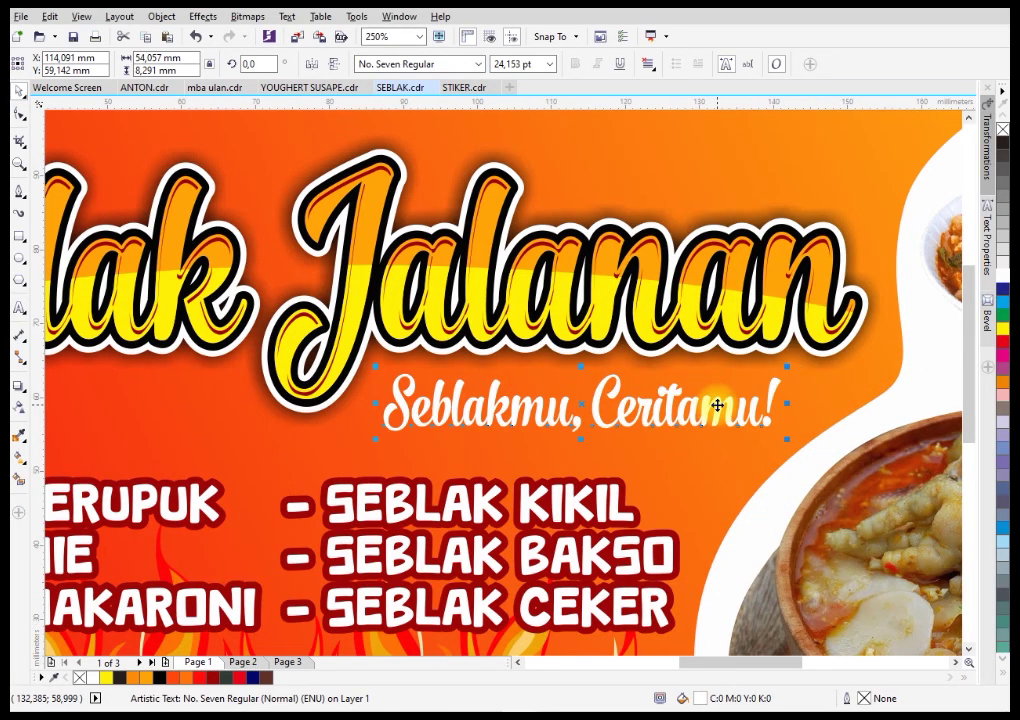
{"action": "key", "text": "F12"}
{"action": "left_click", "coordinate": [409, 257]}
{"action": "left_click", "coordinate": [400, 339]}
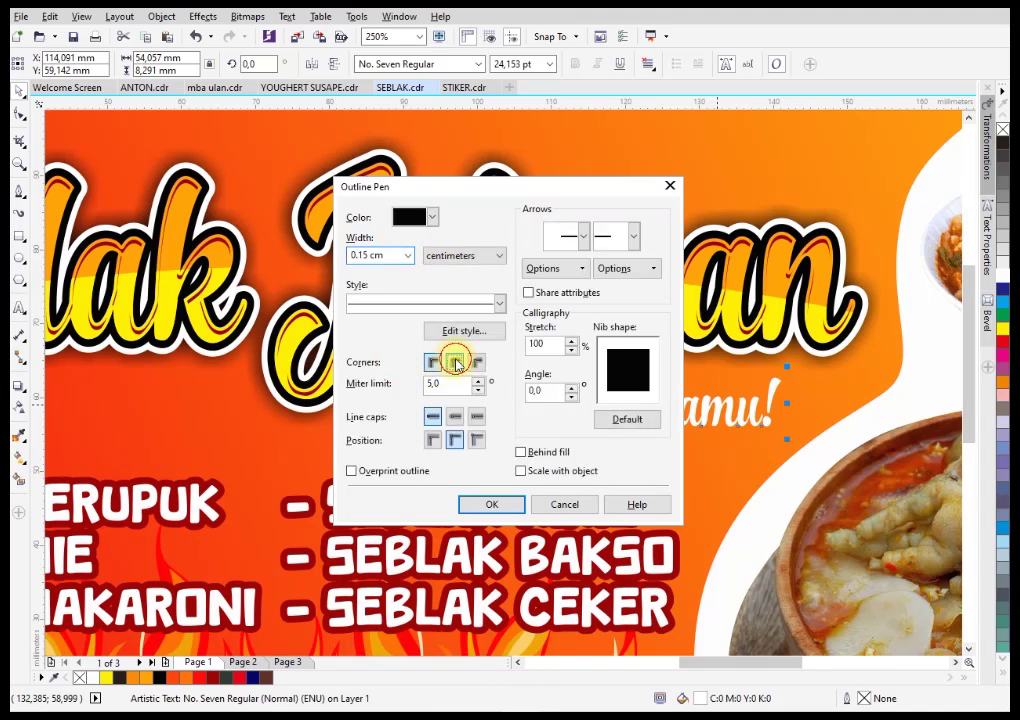
{"action": "left_click", "coordinate": [505, 503]}
{"action": "scroll", "coordinate": [607, 350], "scroll_direction": "down", "scroll_amount": 2}
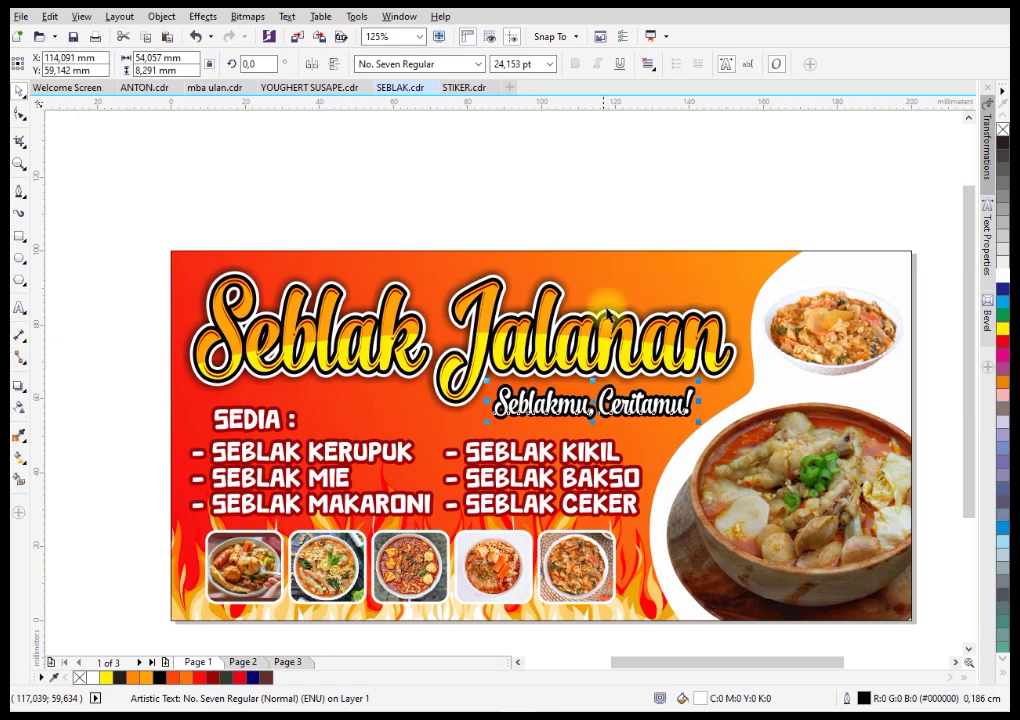
Step: Select the five framed food photos and shift the row right to about X 71.8 mm, Y 14.5 mm
{"action": "left_click", "coordinate": [599, 200]}
{"action": "scroll", "coordinate": [599, 200], "scroll_direction": "down", "scroll_amount": 2}
{"action": "left_click_drag", "start_coordinate": [337, 200], "coordinate": [779, 452]}
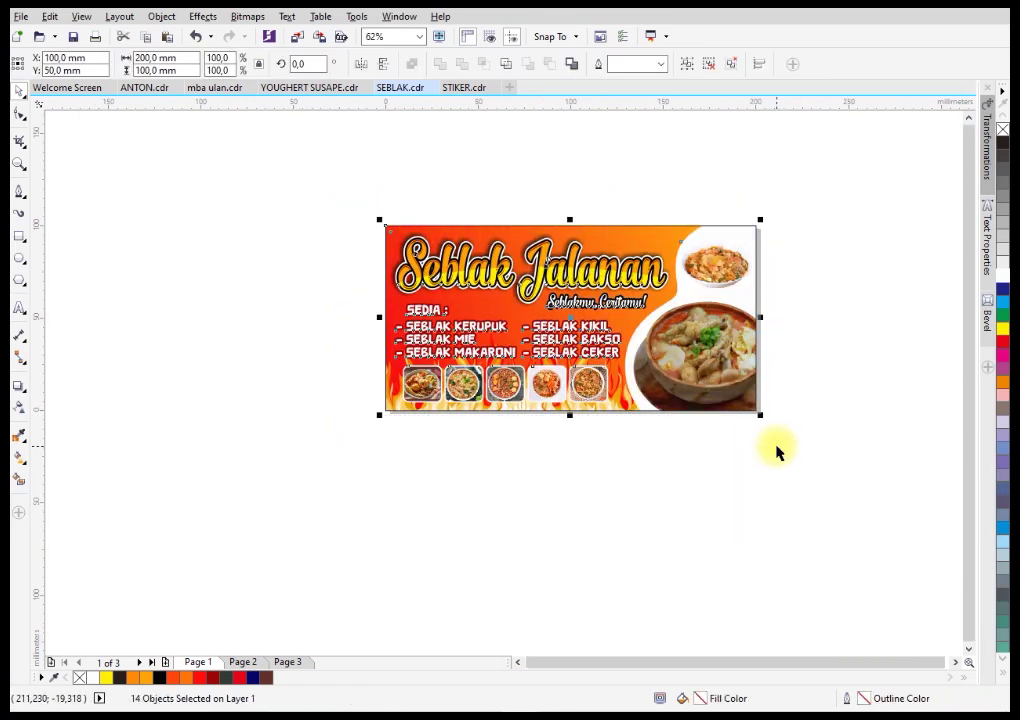
{"action": "key", "text": "shift+F2"}
{"action": "left_click", "coordinate": [53, 479]}
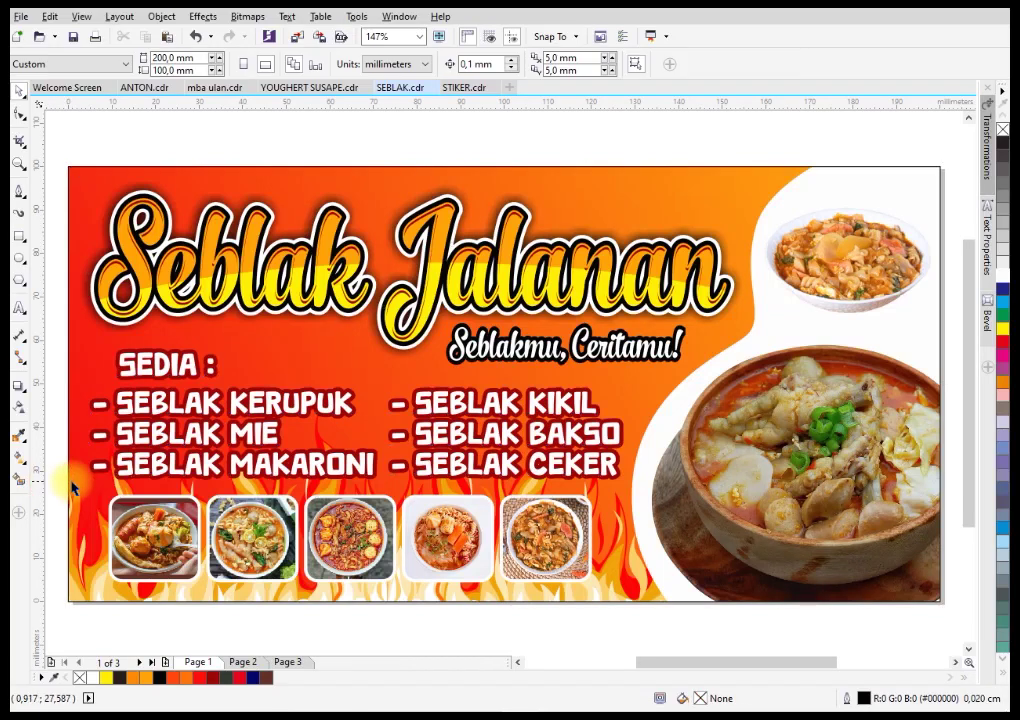
{"action": "left_click", "coordinate": [576, 594]}
{"action": "key", "text": "ctrl+z"}
{"action": "left_click_drag", "start_coordinate": [56, 483], "coordinate": [595, 590]}
{"action": "left_click_drag", "start_coordinate": [560, 545], "coordinate": [580, 540]}
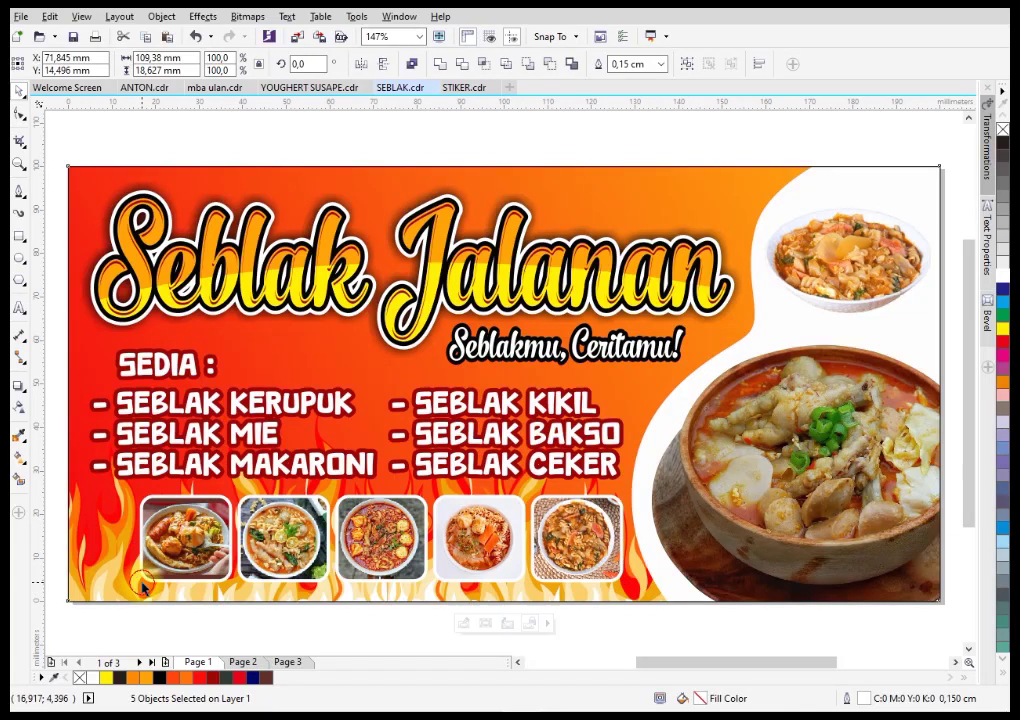
Step: Enlarge the row of five framed photos to about 115 × 19.6 mm and nudge it slightly left
{"action": "left_click", "coordinate": [140, 592]}
{"action": "left_click_drag", "start_coordinate": [118, 620], "coordinate": [632, 494]}
{"action": "left_click_drag", "start_coordinate": [138, 584], "coordinate": [112, 590]}
{"action": "key", "text": "Left"}
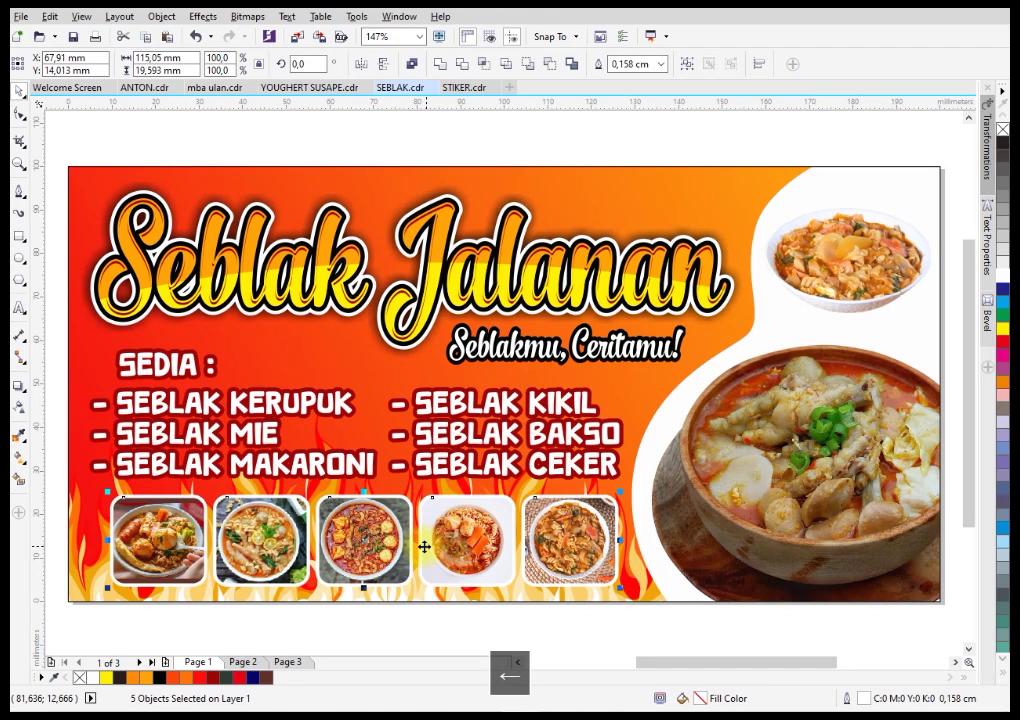
{"action": "left_click", "coordinate": [465, 148]}
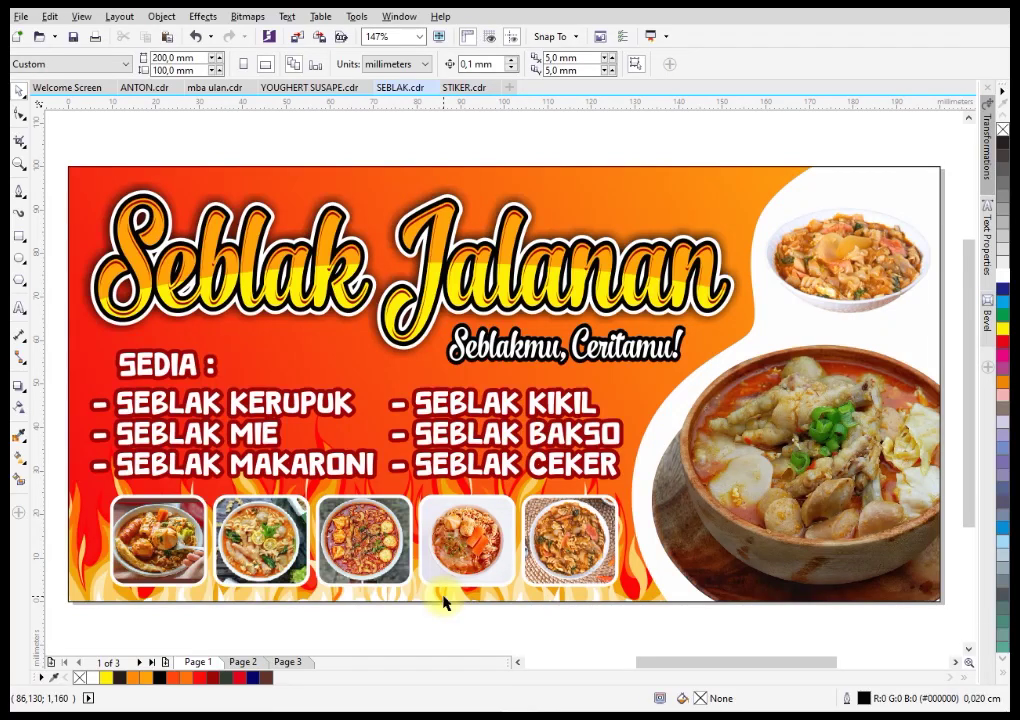
Step: Try a black Small Glow drop shadow with feathering 13 on the white curved shape inside the background PowerClip
{"action": "scroll", "coordinate": [640, 410], "scroll_direction": "down", "scroll_amount": 3}
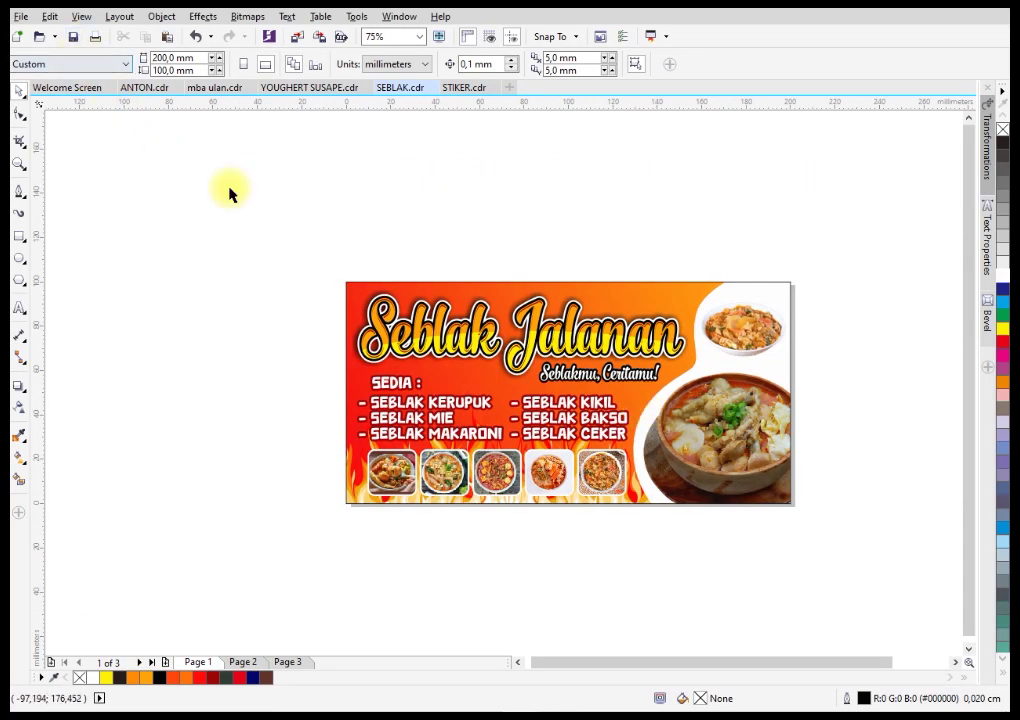
{"action": "left_click", "coordinate": [697, 352]}
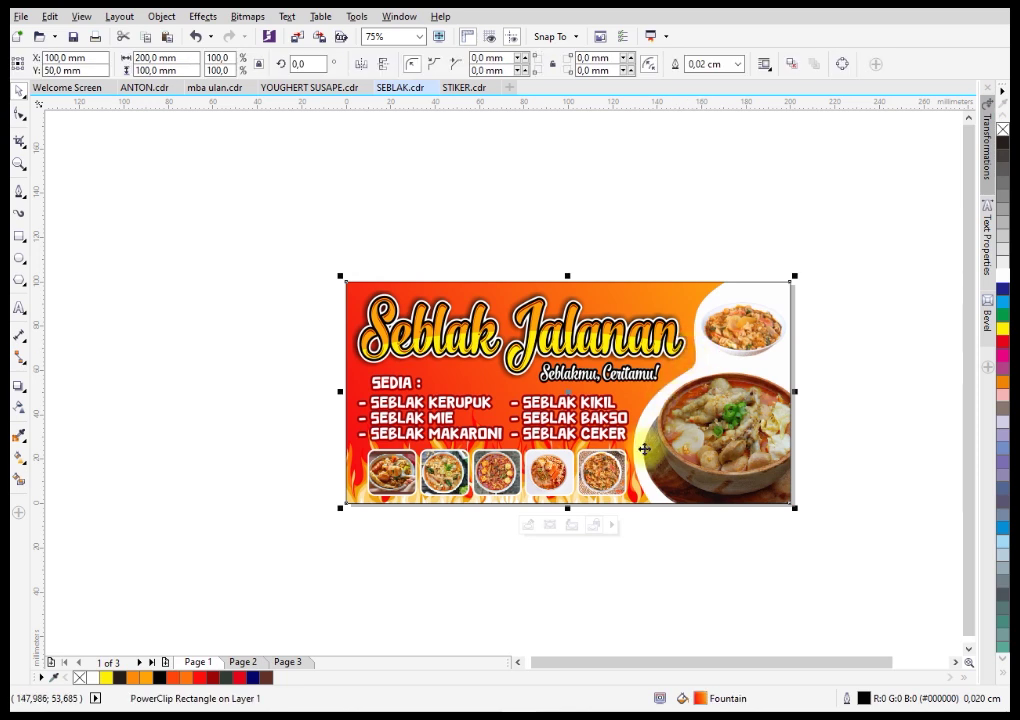
{"action": "left_click", "coordinate": [531, 526]}
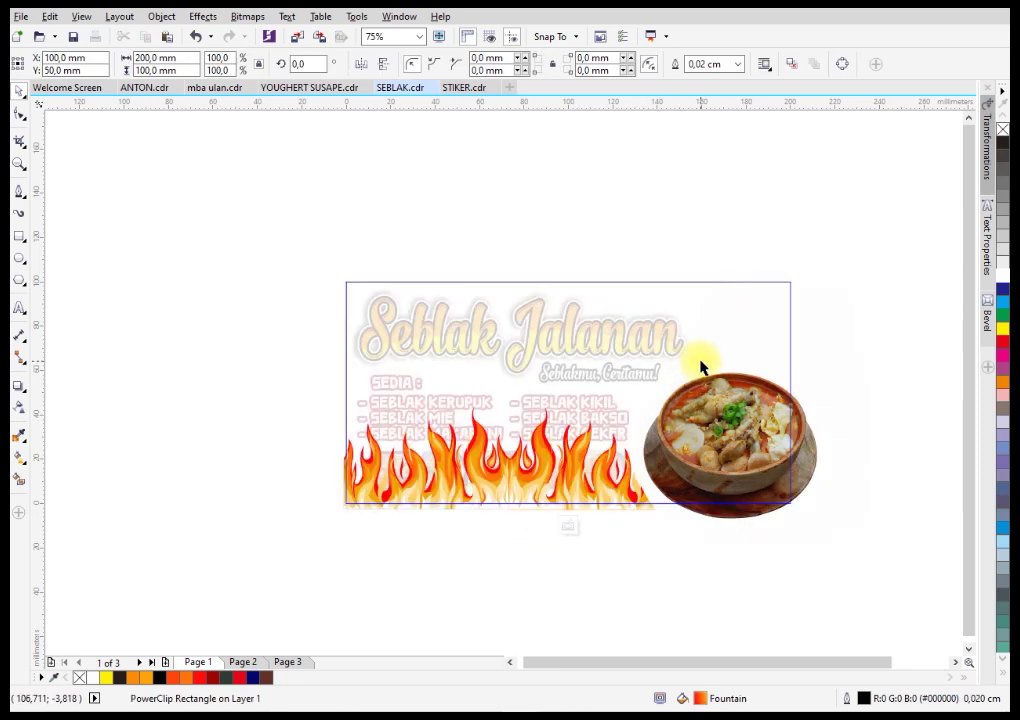
{"action": "left_click", "coordinate": [699, 360]}
{"action": "left_click", "coordinate": [26, 393]}
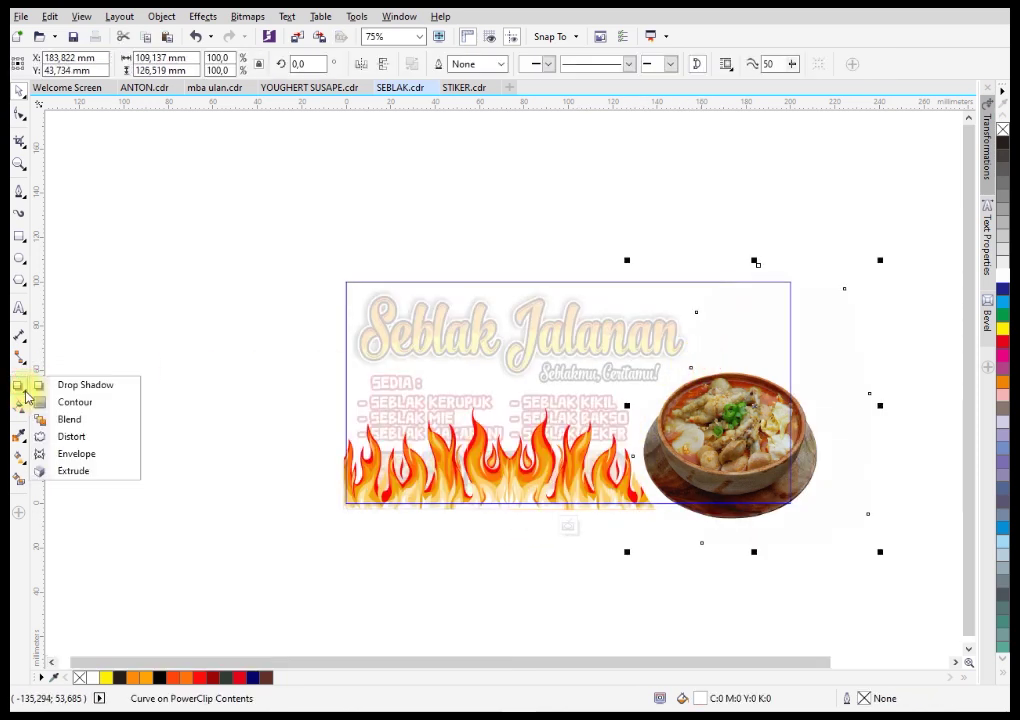
{"action": "left_click", "coordinate": [55, 386]}
{"action": "left_click", "coordinate": [53, 65]}
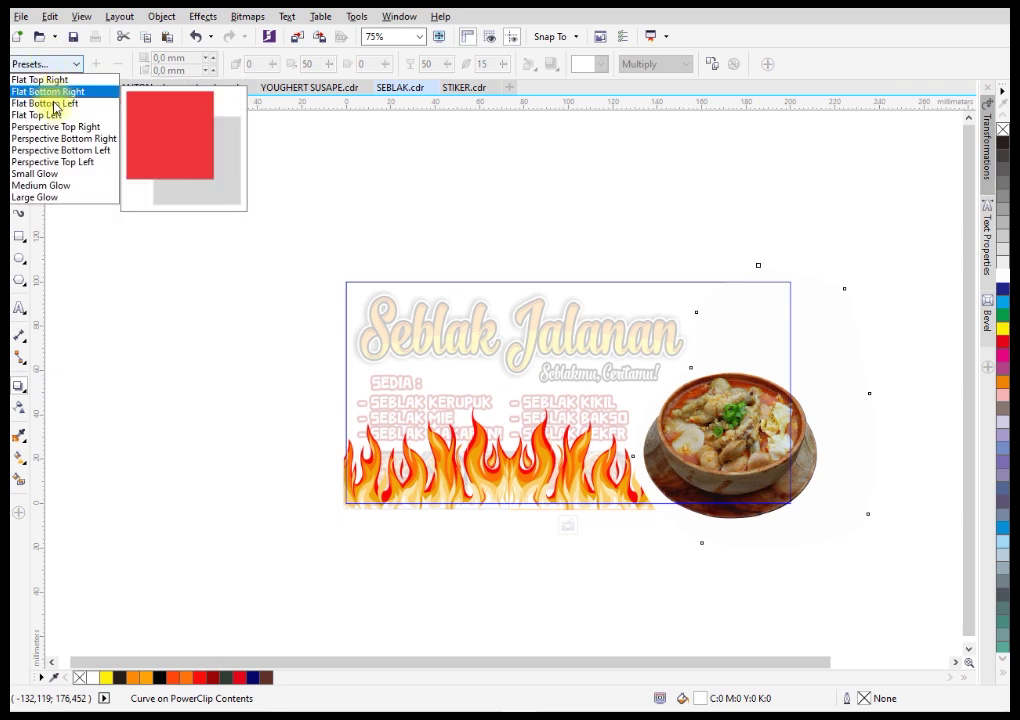
{"action": "left_click", "coordinate": [57, 171]}
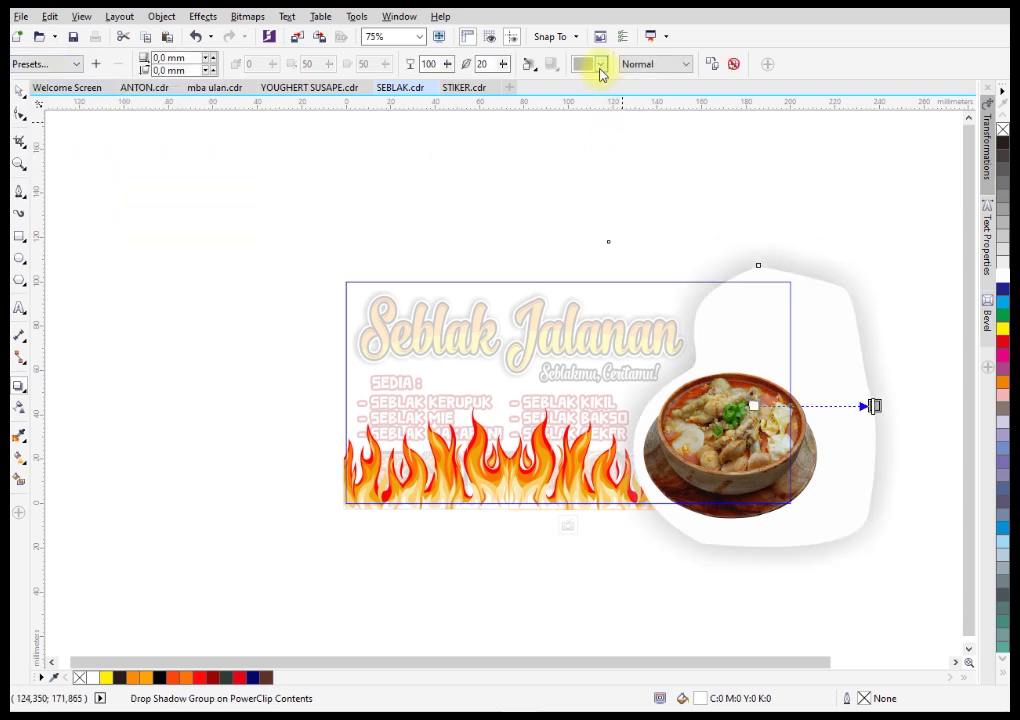
{"action": "left_click", "coordinate": [600, 66]}
{"action": "left_click", "coordinate": [577, 82]}
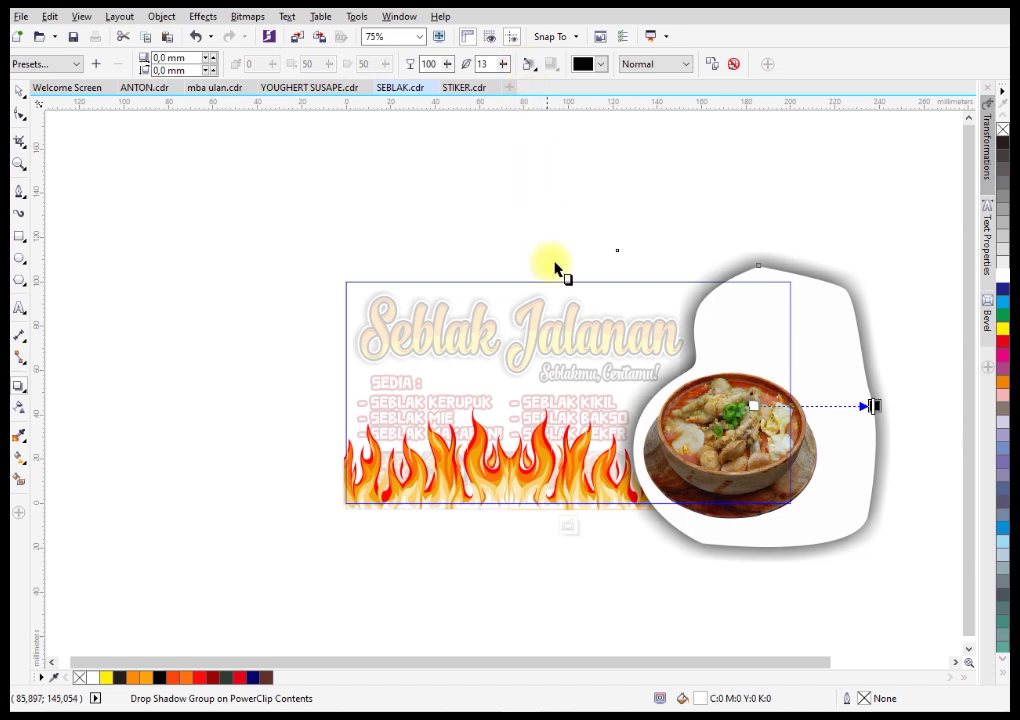
{"action": "left_click", "coordinate": [563, 523]}
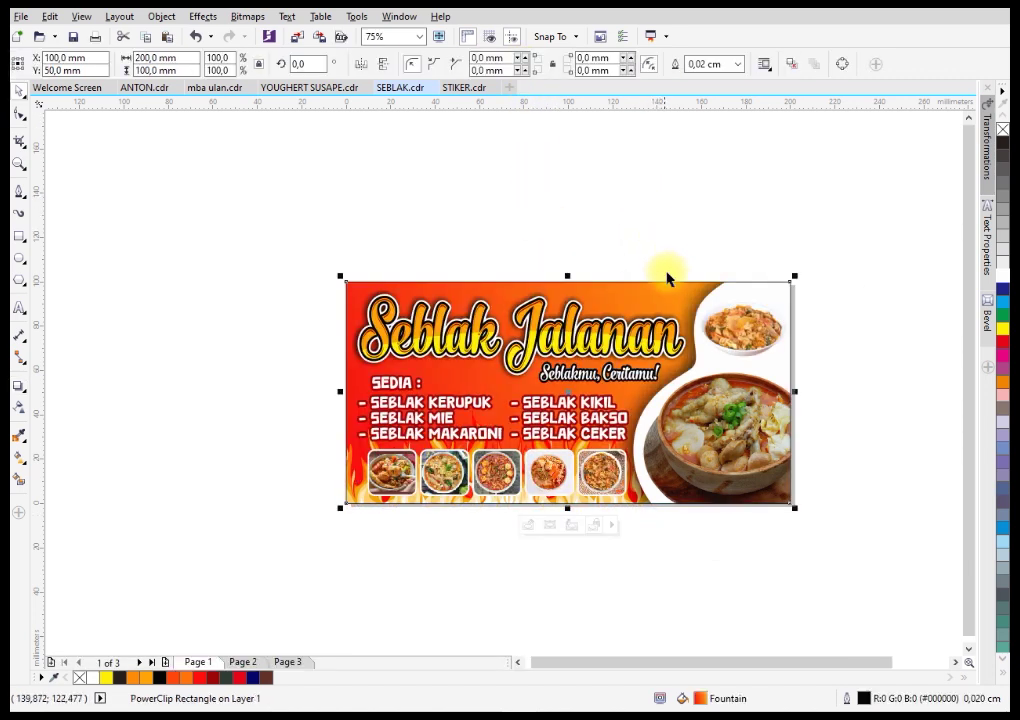
Step: Undo the drop shadow on the white curved shape and finish editing the PowerClip contents
{"action": "key", "text": "ctrl+z"}
{"action": "left_click", "coordinate": [672, 282]}
{"action": "key", "text": "ctrl+z"}
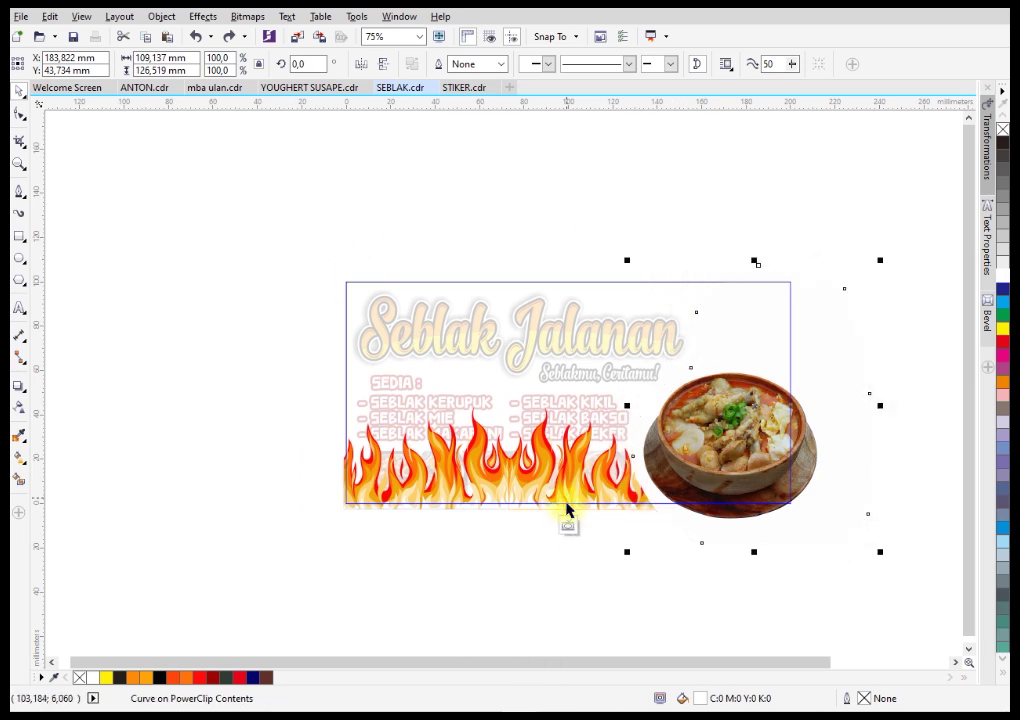
{"action": "left_click", "coordinate": [568, 524]}
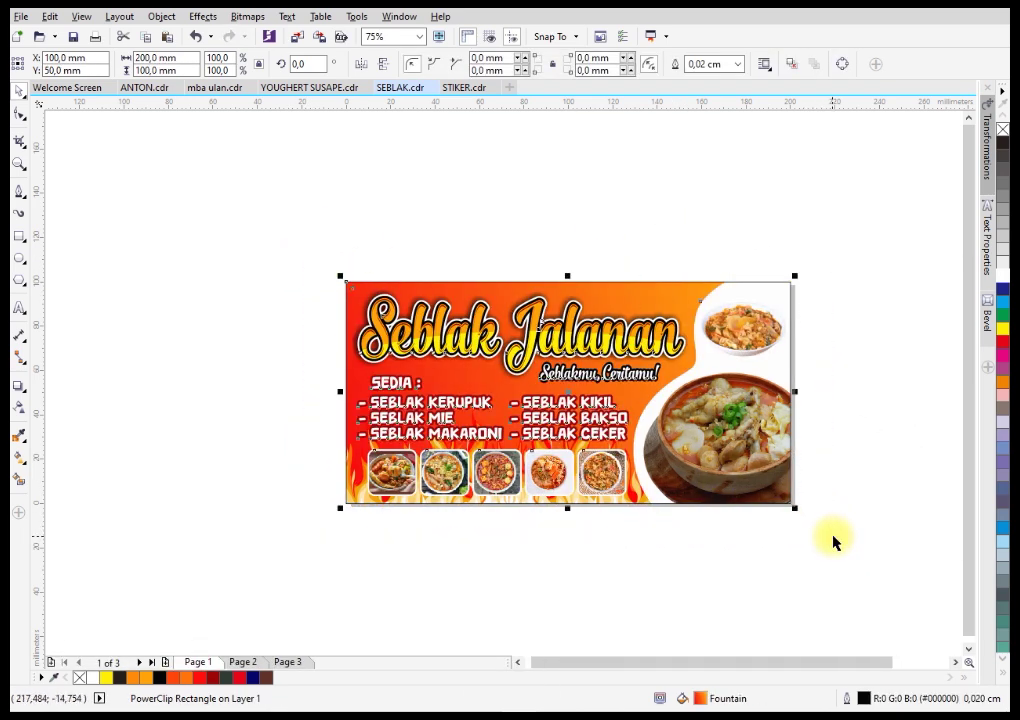
{"action": "key", "text": "ctrl+a"}
{"action": "key", "text": "shift+F2"}
{"action": "left_click", "coordinate": [604, 141]}
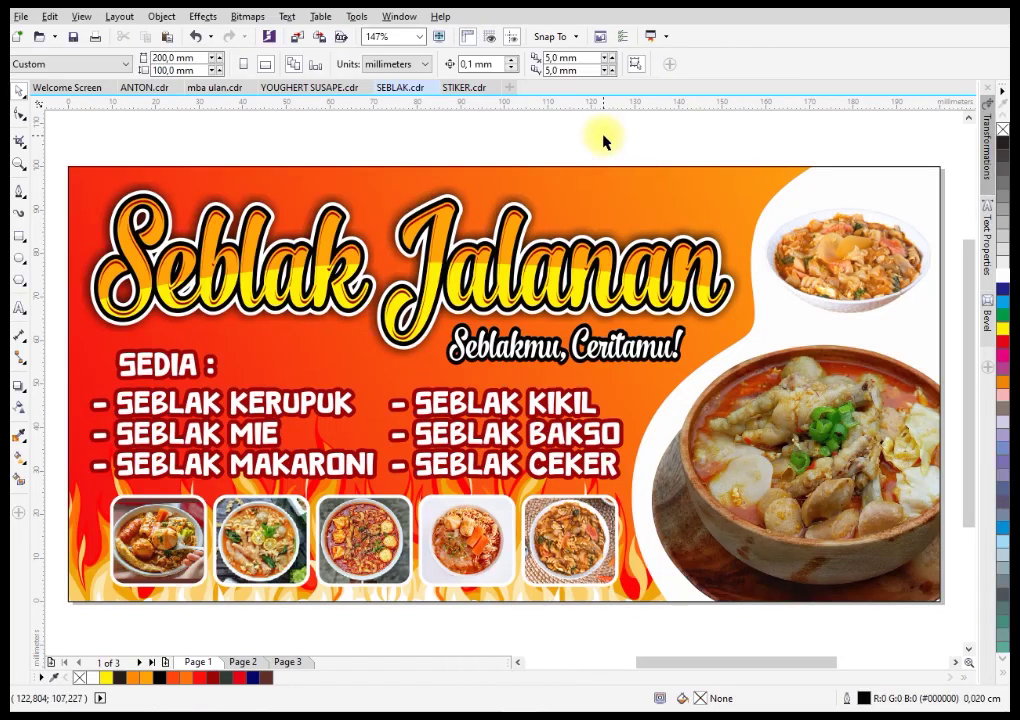